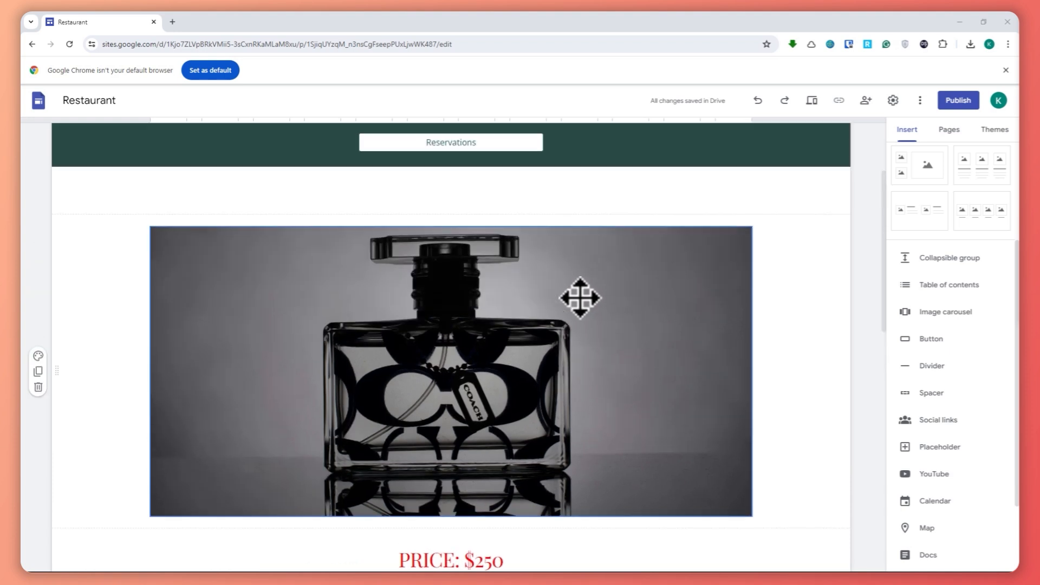
Examine the perfume image and the price section below it on the site page
{"action": "scroll", "coordinate": [578, 305], "scroll_direction": "up", "scroll_amount": 3}
{"action": "scroll", "coordinate": [578, 316], "scroll_direction": "down", "scroll_amount": 3}
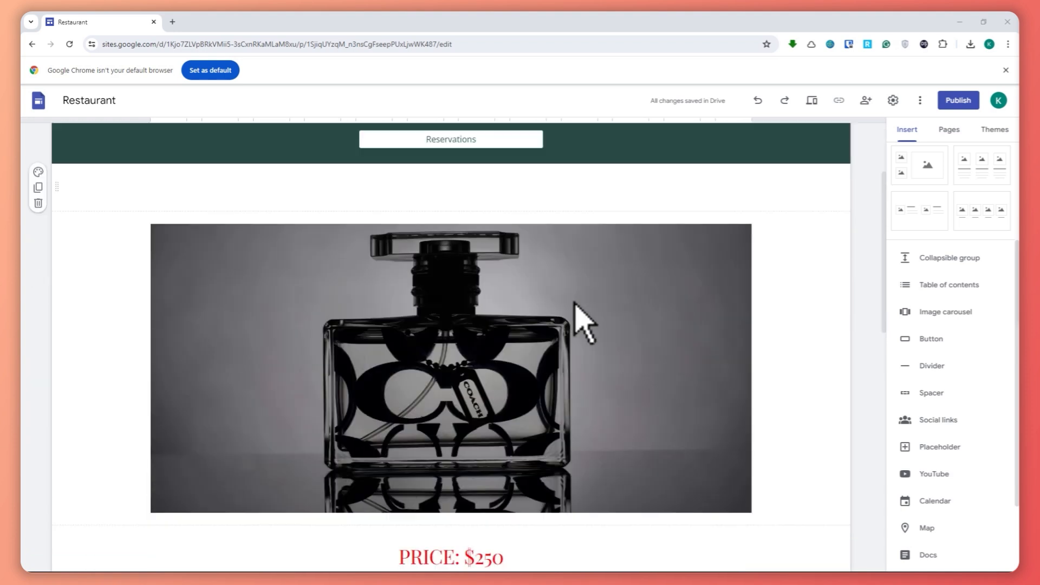
{"action": "scroll", "coordinate": [574, 314], "scroll_direction": "up", "scroll_amount": 2}
{"action": "scroll", "coordinate": [576, 325], "scroll_direction": "down", "scroll_amount": 4}
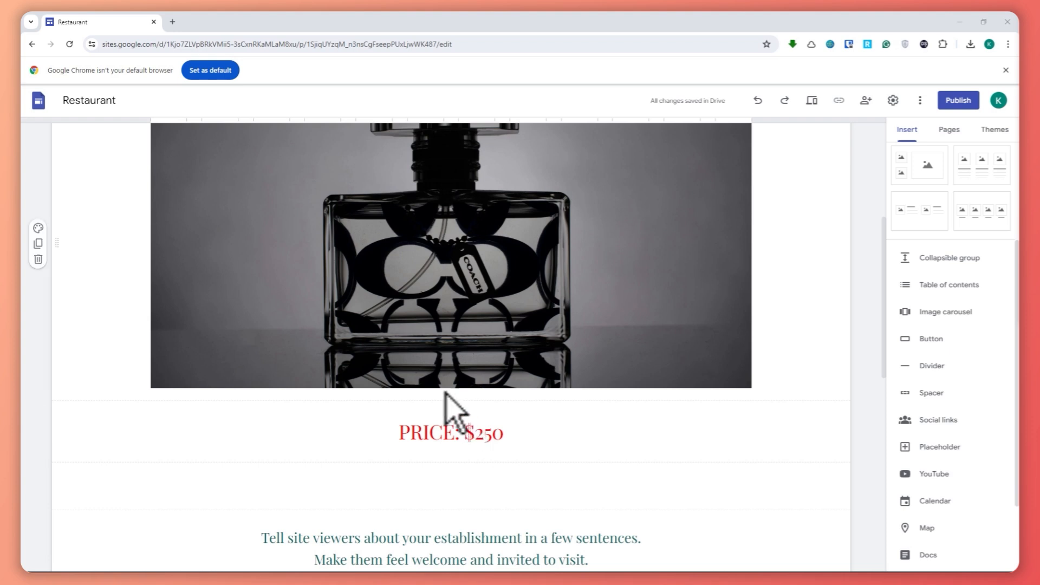
{"action": "scroll", "coordinate": [495, 424], "scroll_direction": "down", "scroll_amount": 5}
{"action": "scroll", "coordinate": [483, 399], "scroll_direction": "up", "scroll_amount": 3}
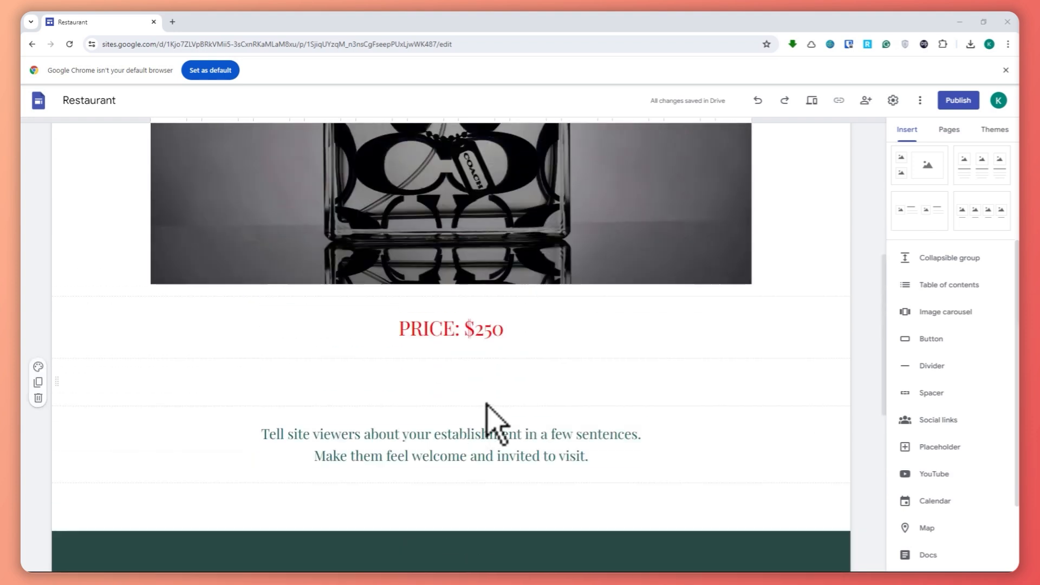
{"action": "scroll", "coordinate": [487, 405], "scroll_direction": "up", "scroll_amount": 4}
{"action": "scroll", "coordinate": [494, 421], "scroll_direction": "down", "scroll_amount": 3}
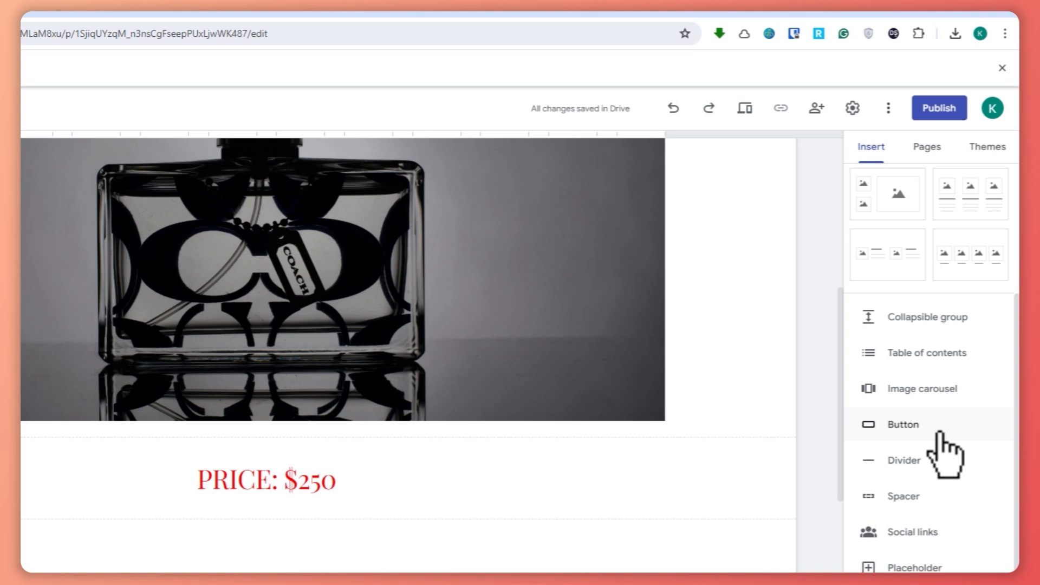
Begin inserting a button named "BUY HERE" and get its link field ready for an address
{"action": "left_click", "coordinate": [941, 432]}
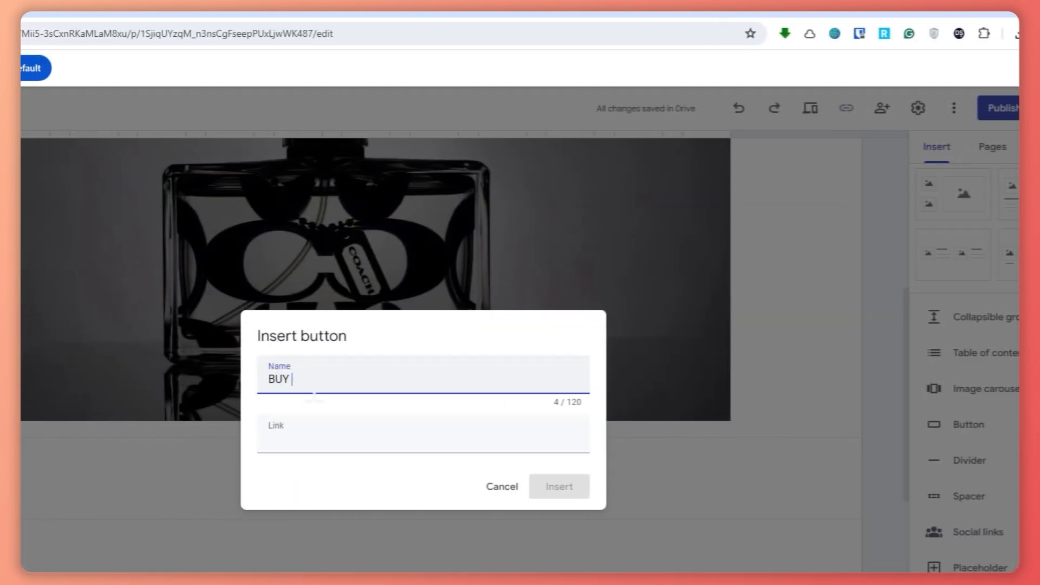
{"action": "type", "text": "BUY HERE"}
{"action": "left_click", "coordinate": [325, 433]}
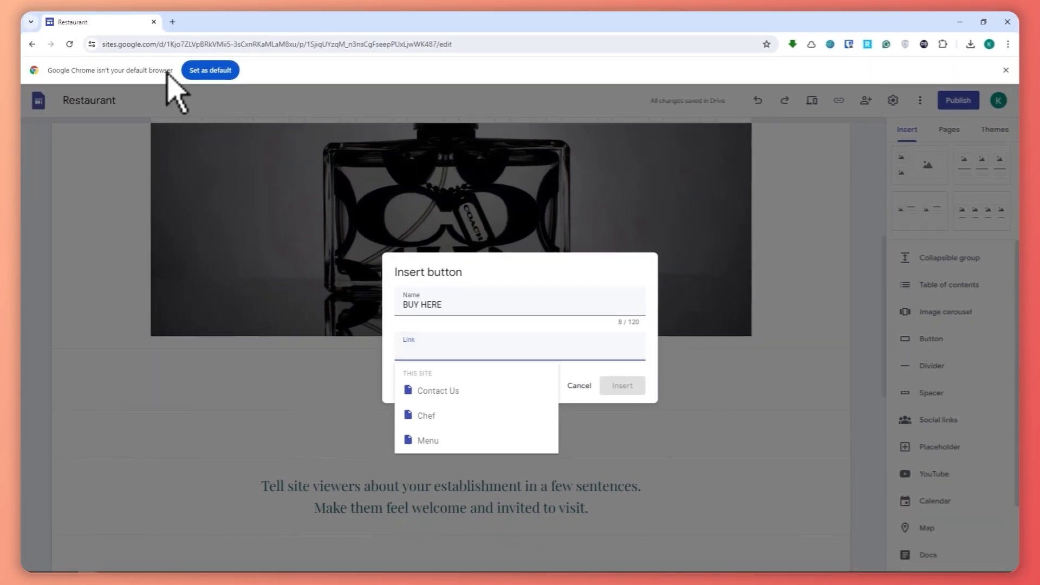
Open amazon.com in a new browser tab
{"action": "left_click", "coordinate": [172, 24]}
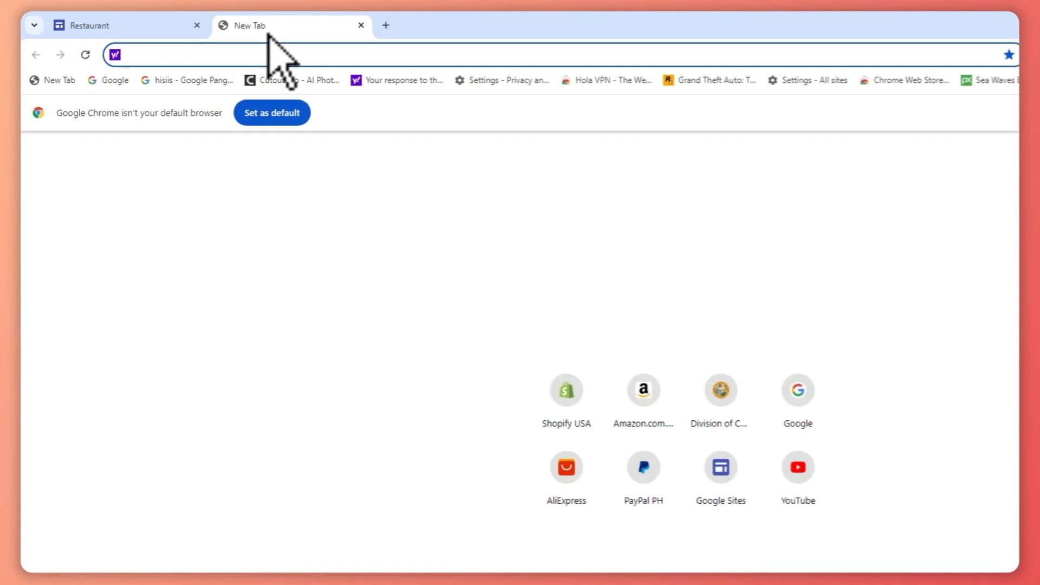
{"action": "type", "text": "amazo"}
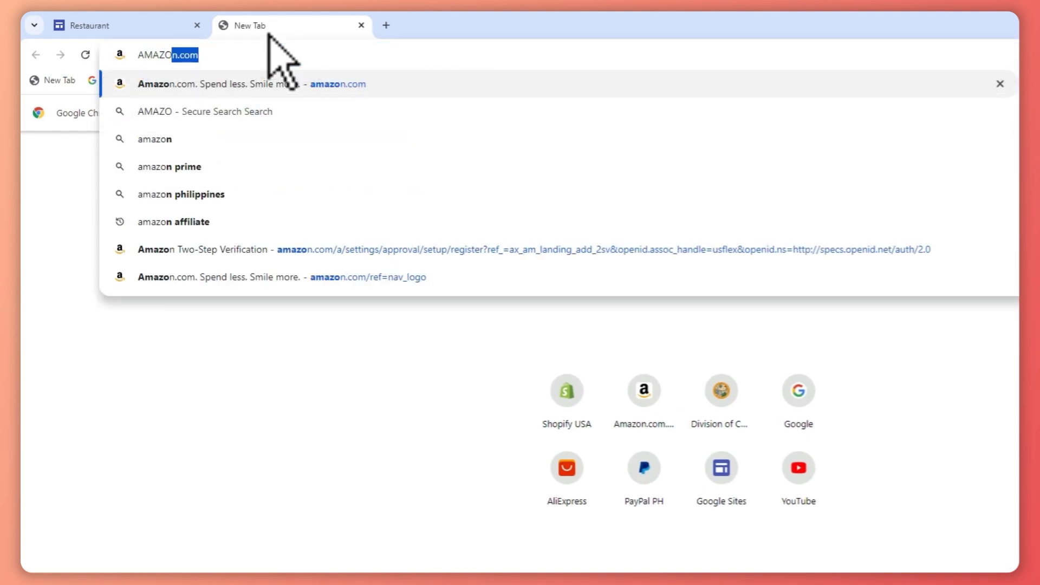
{"action": "key", "text": "Return"}
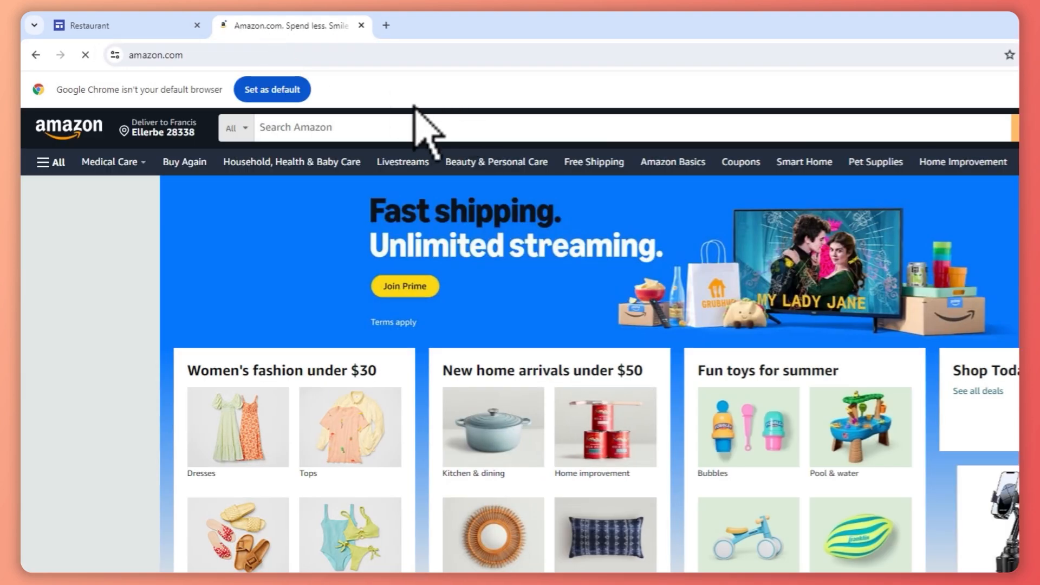
Search Amazon for "PERFUMES", then refine the search to "PERFUME MEN"
{"action": "left_click", "coordinate": [411, 126]}
{"action": "type", "text": "PERFUMES"}
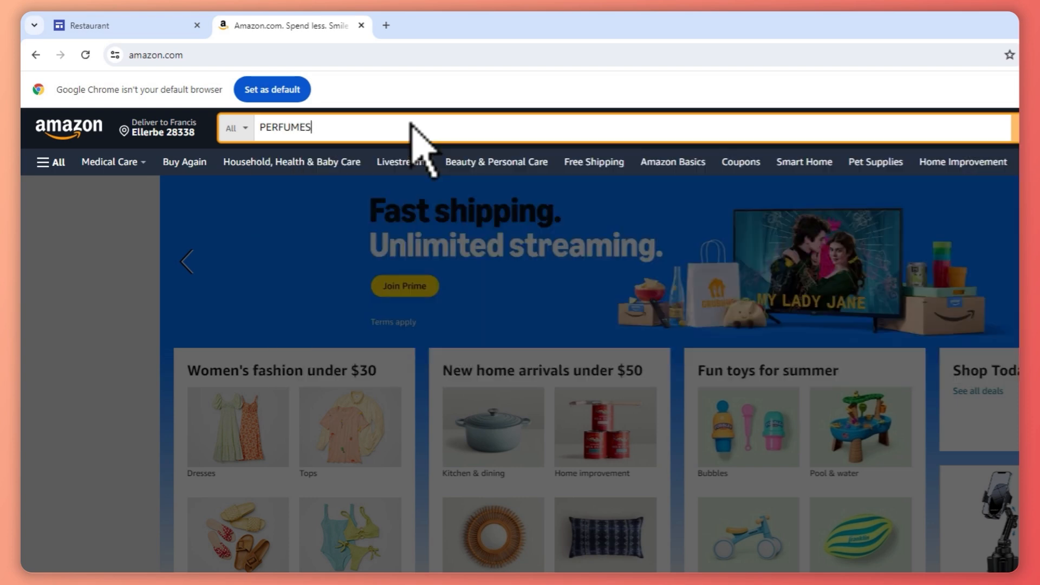
{"action": "key", "text": "Return"}
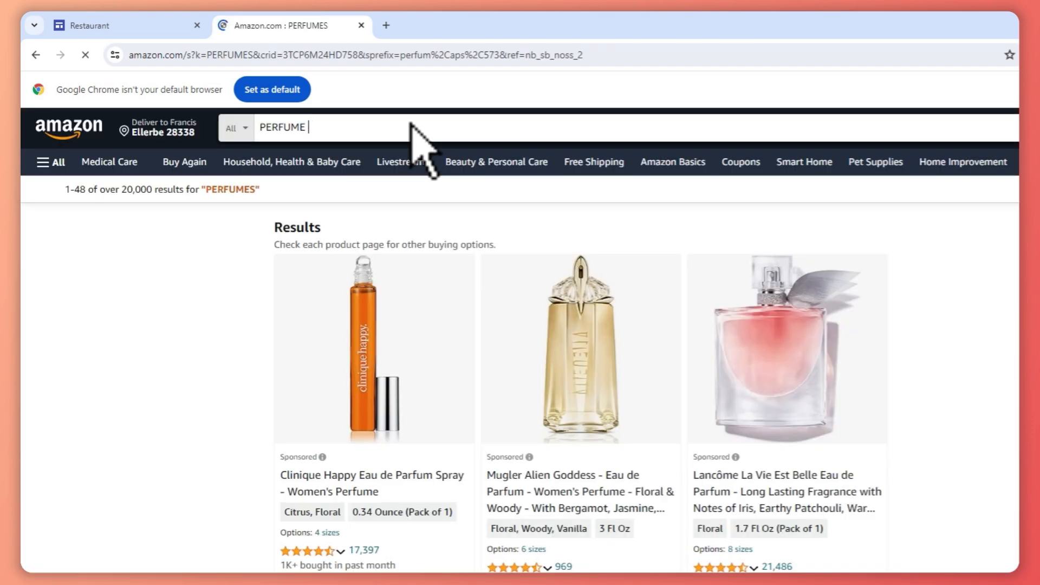
{"action": "left_click", "coordinate": [412, 125]}
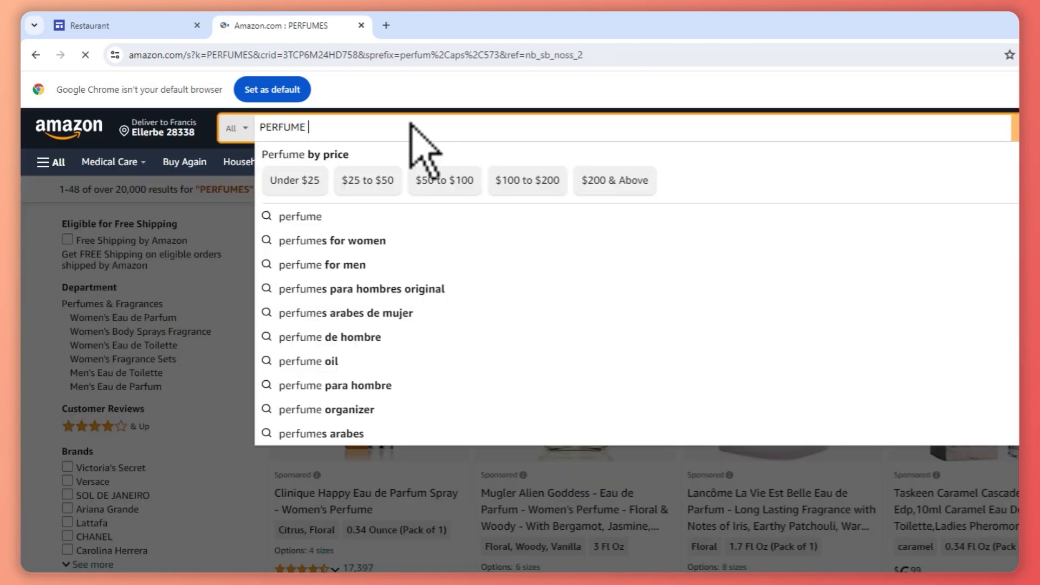
{"action": "type", "text": "MEN"}
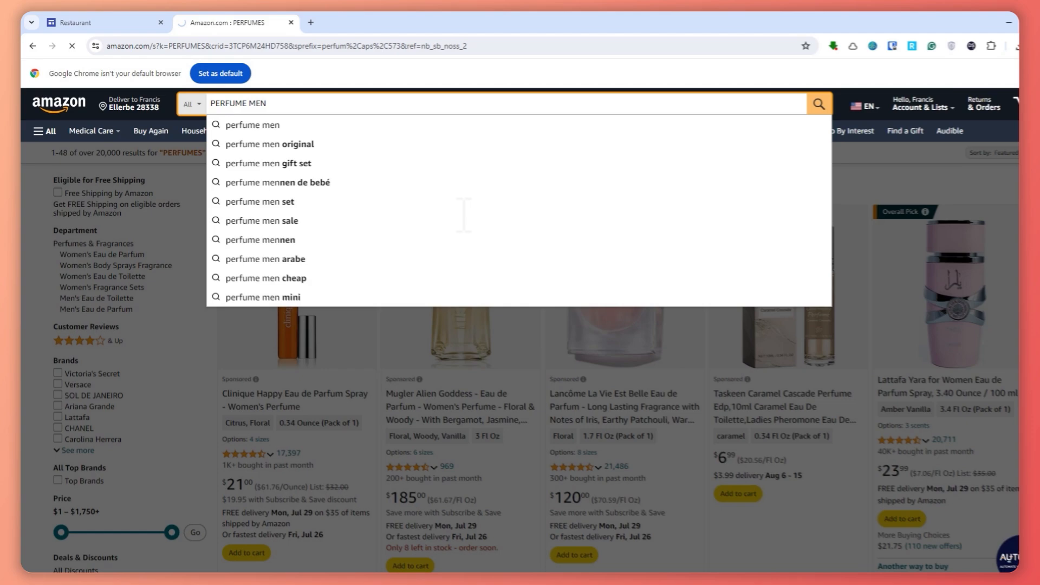
{"action": "key", "text": "Return"}
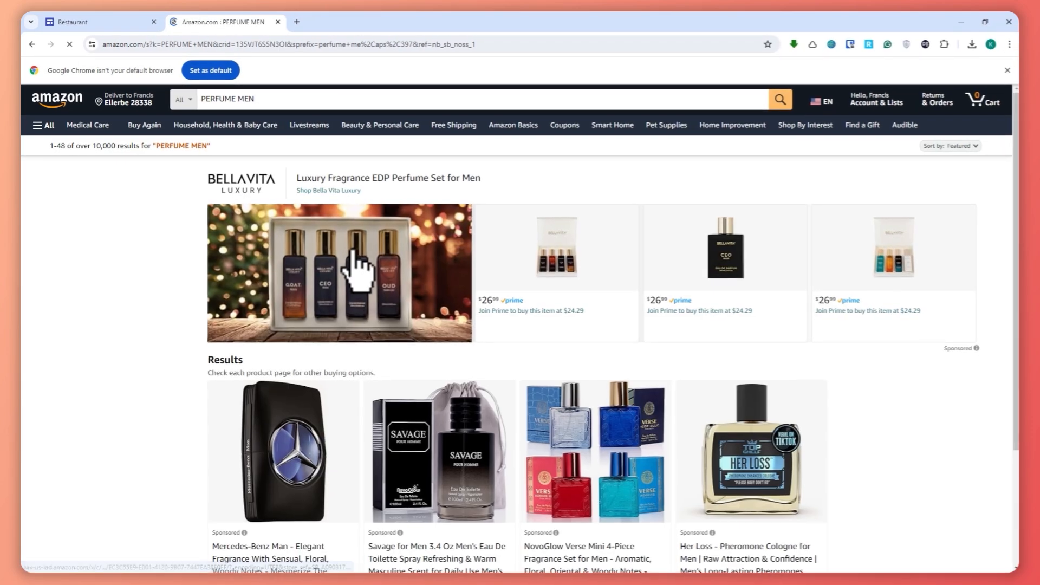
Browse the men's perfume results and open the Versace Eros for Men 3.4 oz Eau de Toilette Spray product page
{"action": "scroll", "coordinate": [384, 306], "scroll_direction": "down", "scroll_amount": 2}
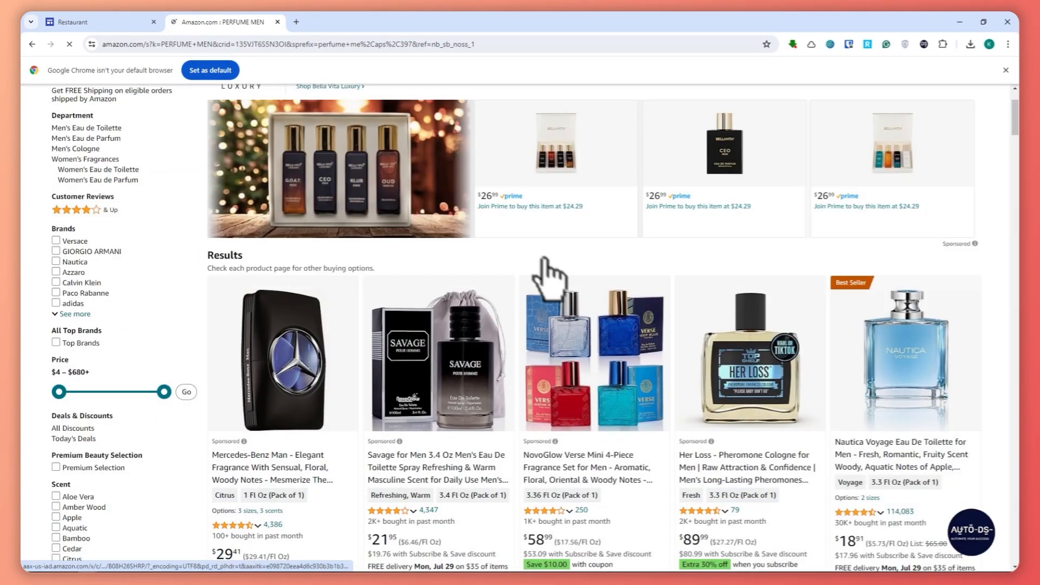
{"action": "scroll", "coordinate": [547, 271], "scroll_direction": "down", "scroll_amount": 5}
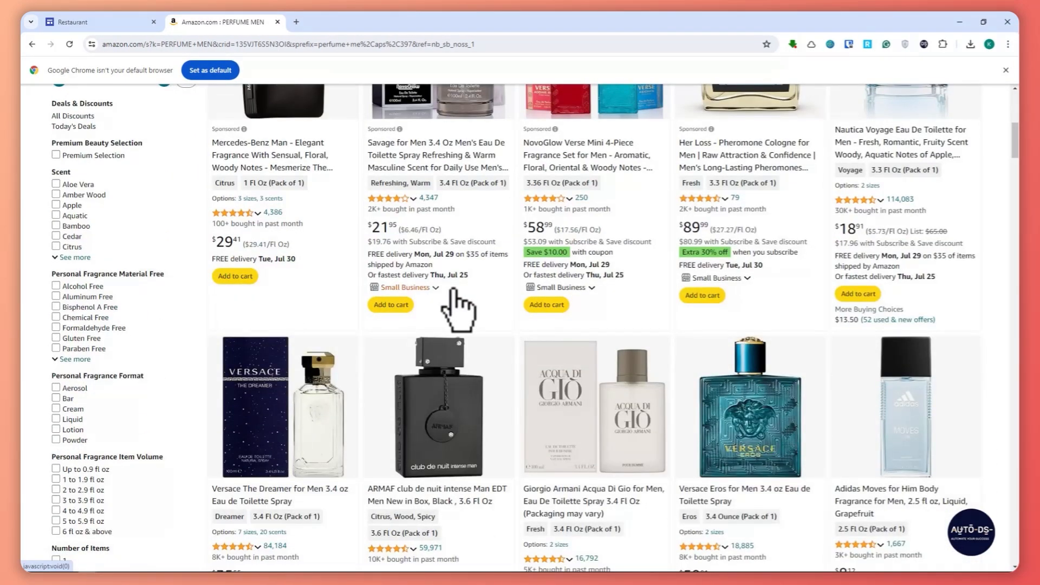
{"action": "scroll", "coordinate": [458, 309], "scroll_direction": "down", "scroll_amount": 4}
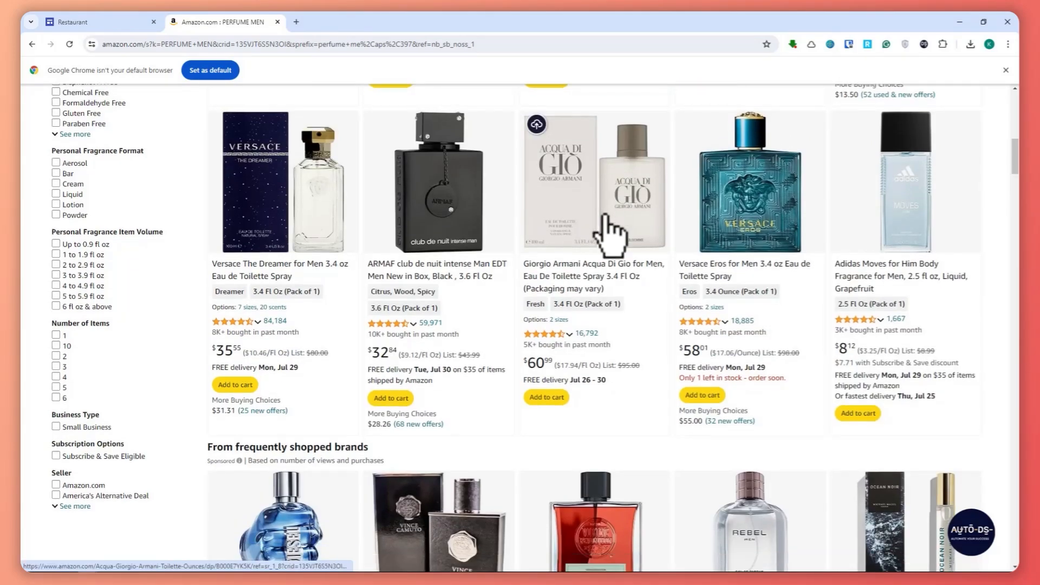
{"action": "scroll", "coordinate": [609, 233], "scroll_direction": "down", "scroll_amount": 9}
{"action": "scroll", "coordinate": [610, 233], "scroll_direction": "up", "scroll_amount": 9}
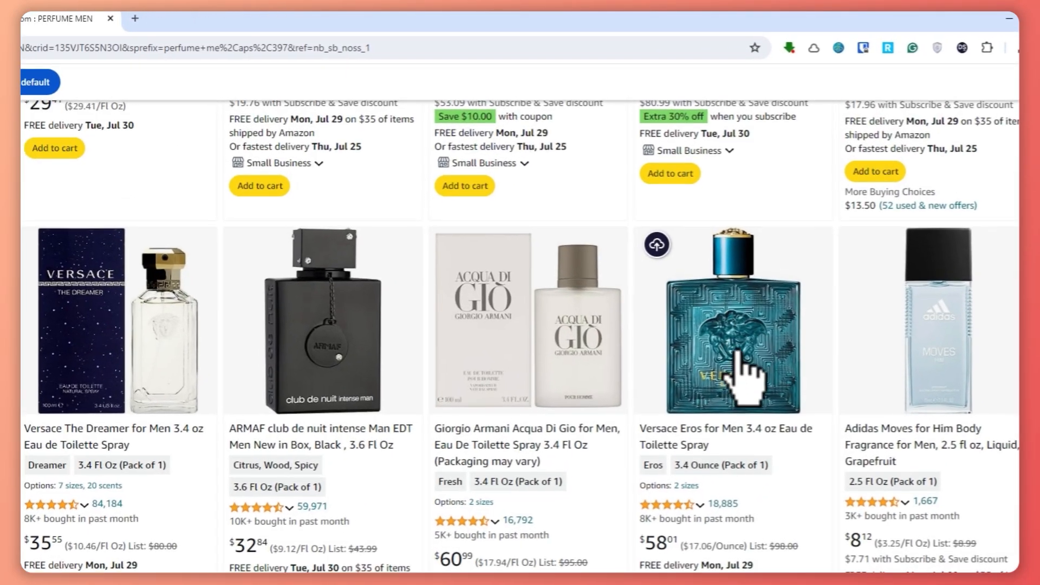
{"action": "left_click", "coordinate": [761, 244]}
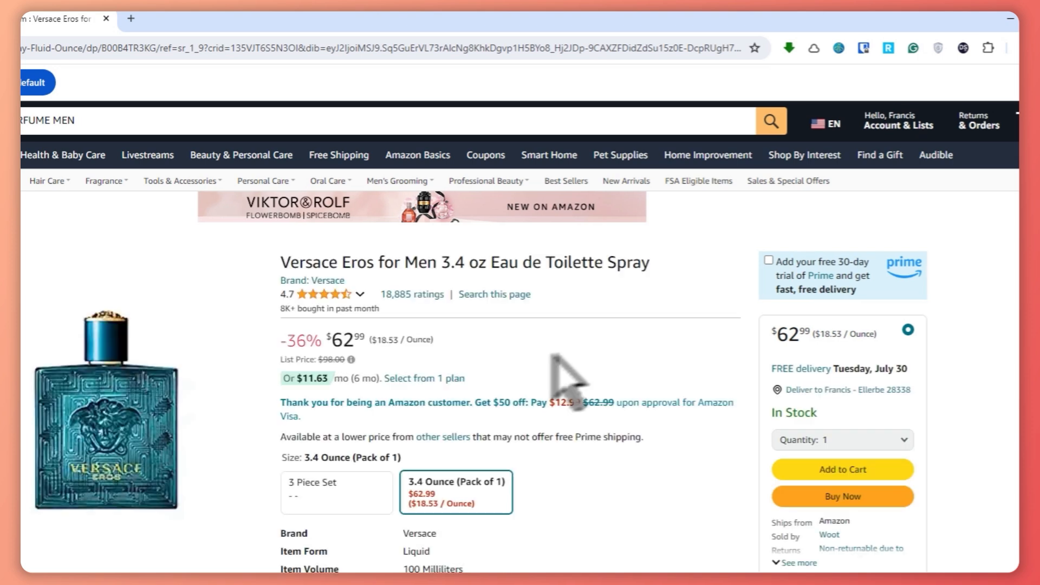
Copy the full web address of the Versace Eros product page
{"action": "left_click", "coordinate": [432, 49]}
{"action": "right_click", "coordinate": [426, 48]}
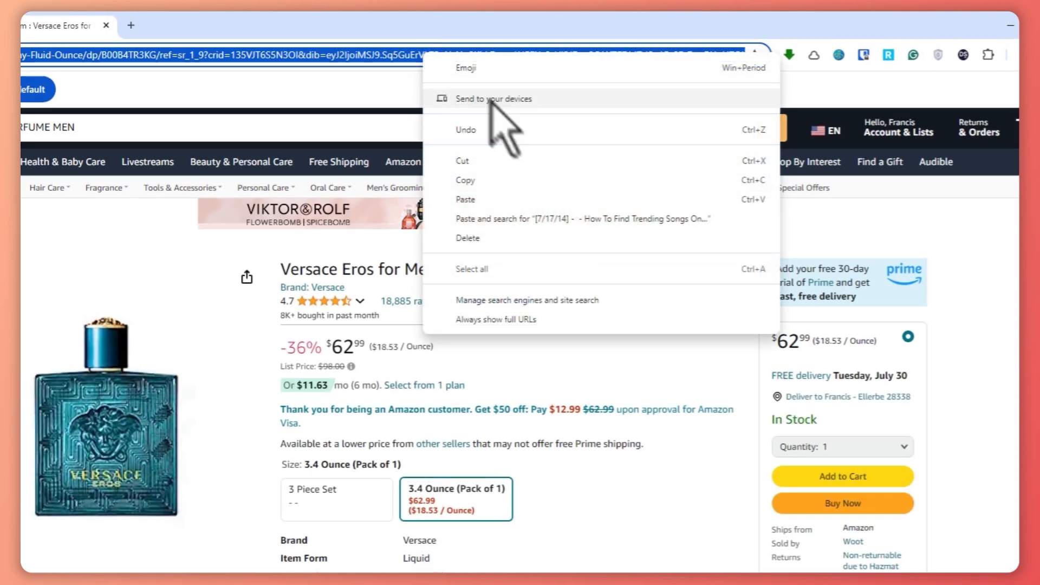
{"action": "left_click", "coordinate": [476, 180]}
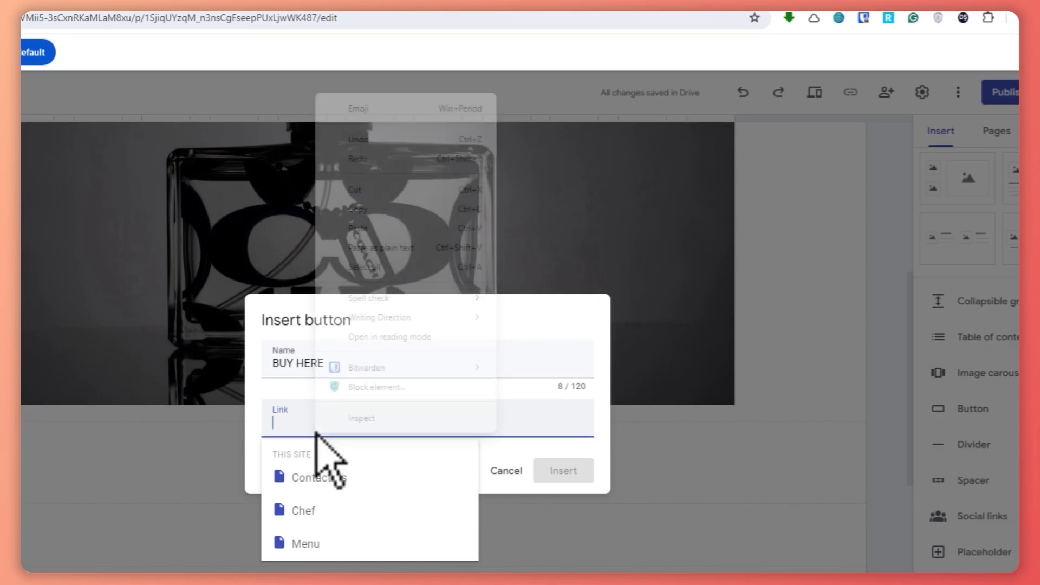
Back in the Google Sites editor, paste the copied Amazon address as the link and insert the BUY HERE button
{"action": "left_click", "coordinate": [365, 227]}
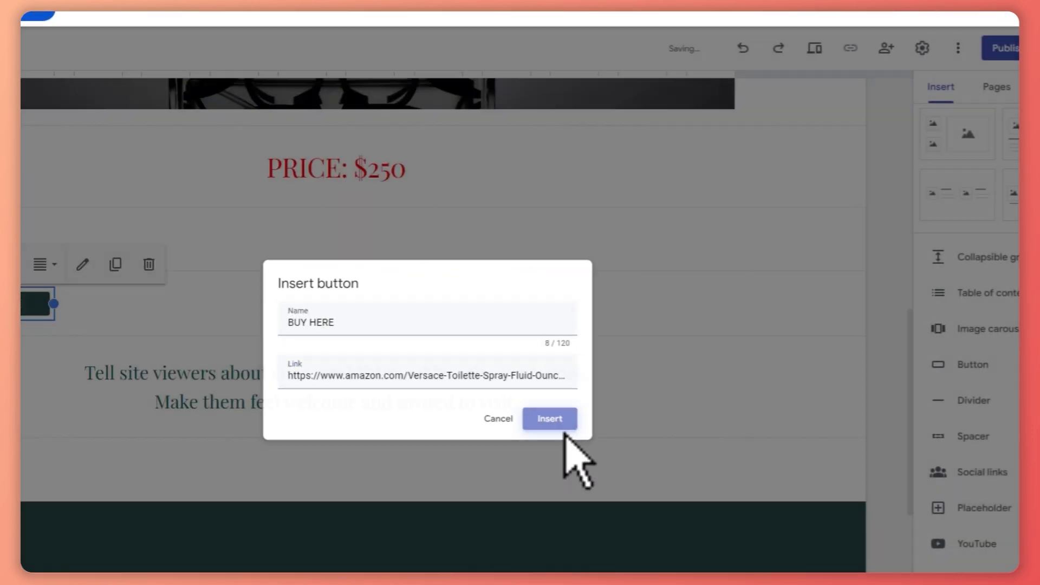
{"action": "left_click", "coordinate": [563, 470]}
{"action": "scroll", "coordinate": [542, 428], "scroll_direction": "up", "scroll_amount": 3}
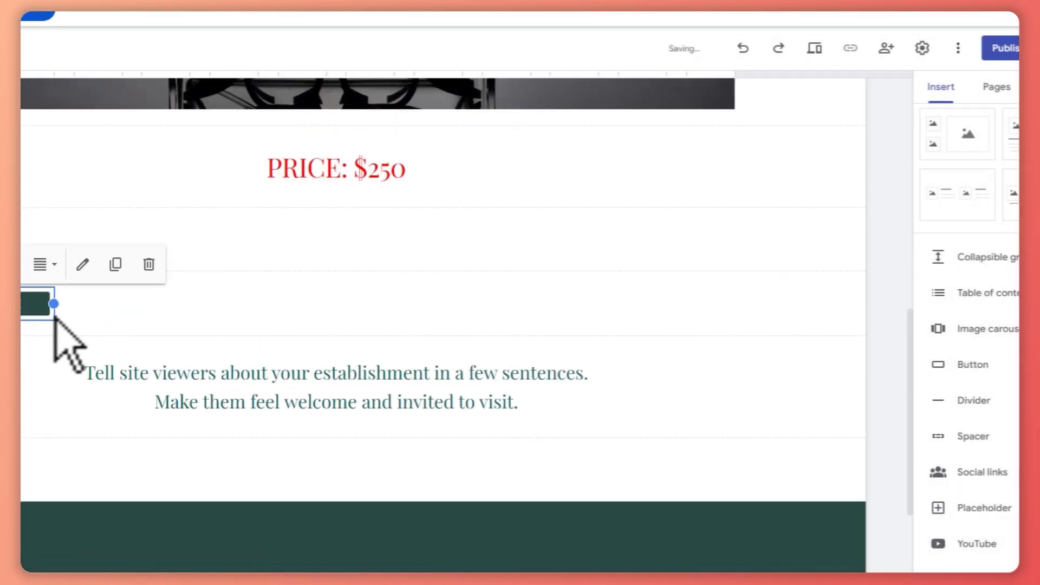
Move the BUY HERE button directly beneath the "PRICE: $250" text, in the same section
{"action": "left_click_drag", "start_coordinate": [28, 306], "coordinate": [270, 201]}
{"action": "scroll", "coordinate": [373, 301], "scroll_direction": "up", "scroll_amount": 3}
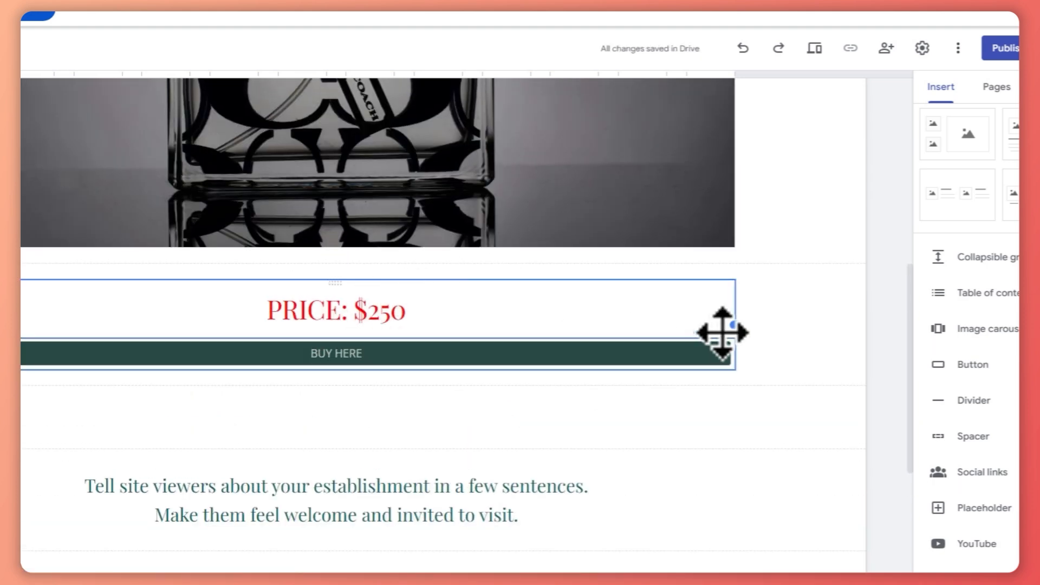
{"action": "left_click_drag", "start_coordinate": [353, 370], "coordinate": [348, 416]}
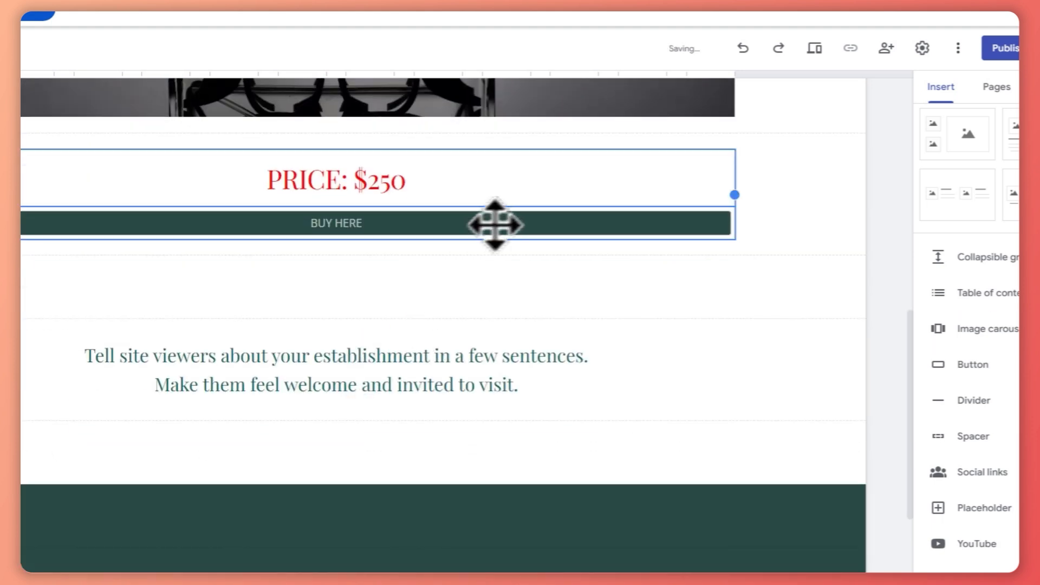
Narrow the price text and BUY HERE button group from both sides, keeping it centred under the perfume image
{"action": "left_click", "coordinate": [472, 228]}
{"action": "left_click_drag", "start_coordinate": [22, 223], "coordinate": [74, 223]}
{"action": "left_click_drag", "start_coordinate": [734, 223], "coordinate": [525, 225]}
{"action": "scroll", "coordinate": [491, 301], "scroll_direction": "up", "scroll_amount": 1}
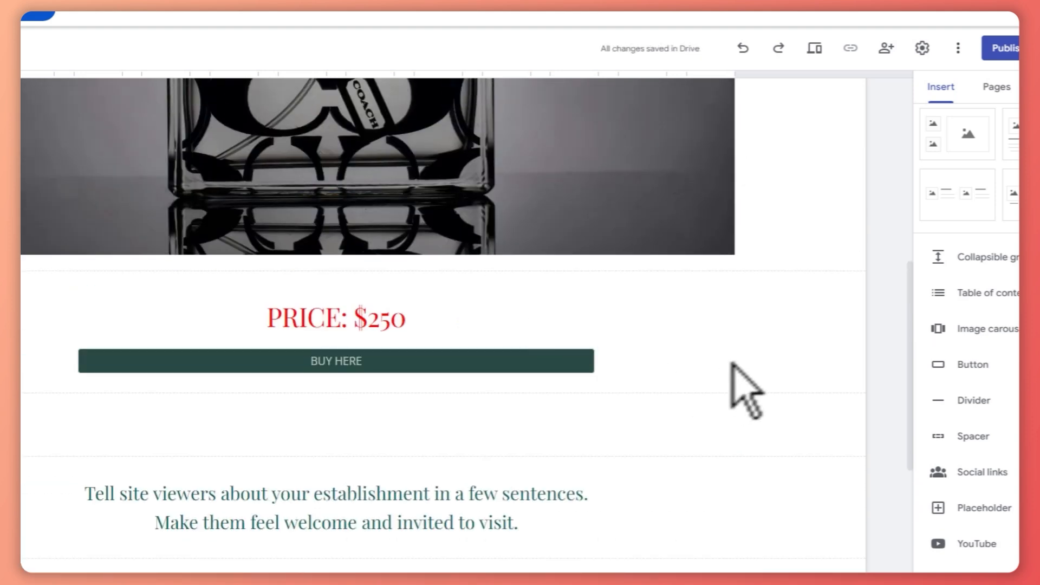
{"action": "scroll", "coordinate": [769, 360], "scroll_direction": "up", "scroll_amount": 3}
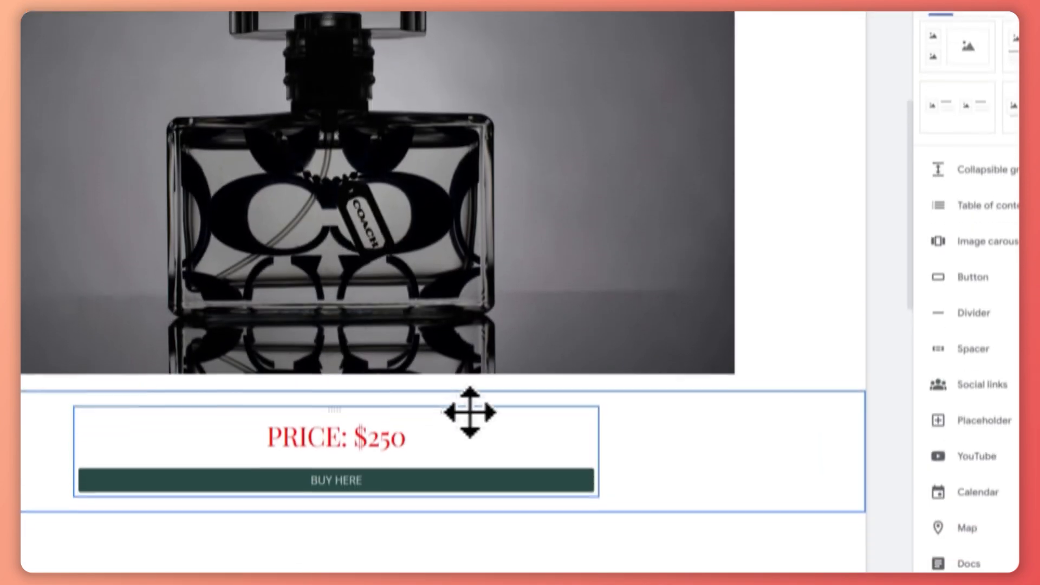
{"action": "left_click", "coordinate": [325, 565]}
{"action": "scroll", "coordinate": [324, 463], "scroll_direction": "down", "scroll_amount": 3}
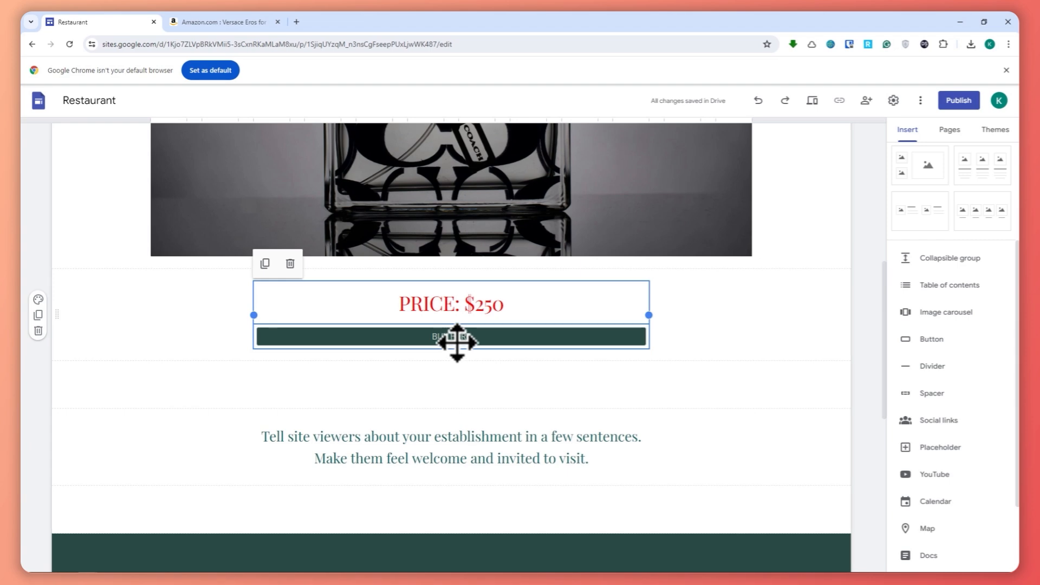
Review the linked Versace Eros page on Amazon alongside the BUY HERE button in the Google Sites editor
{"action": "left_click", "coordinate": [239, 22]}
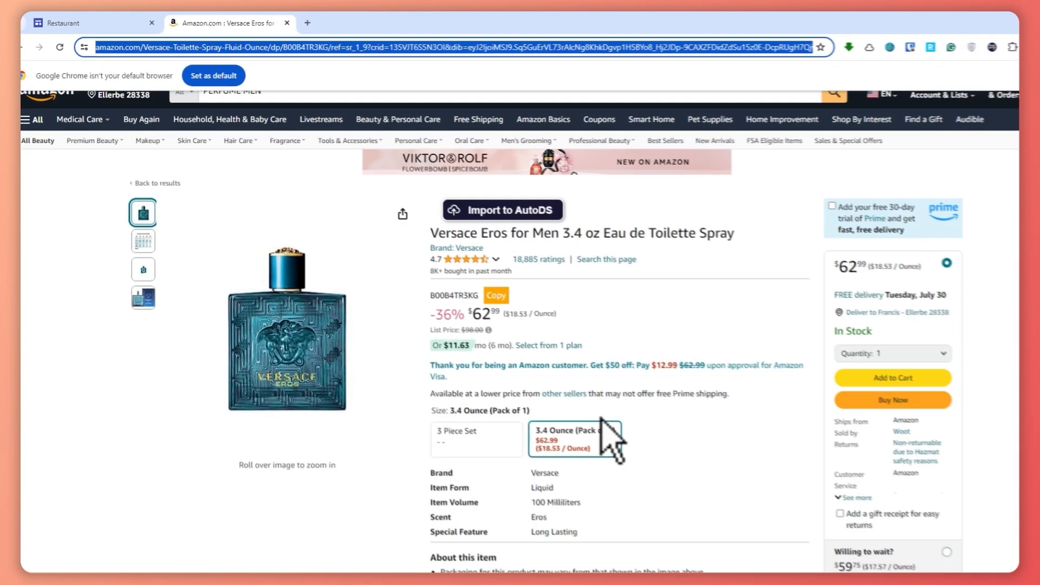
{"action": "scroll", "coordinate": [680, 524], "scroll_direction": "down", "scroll_amount": 2}
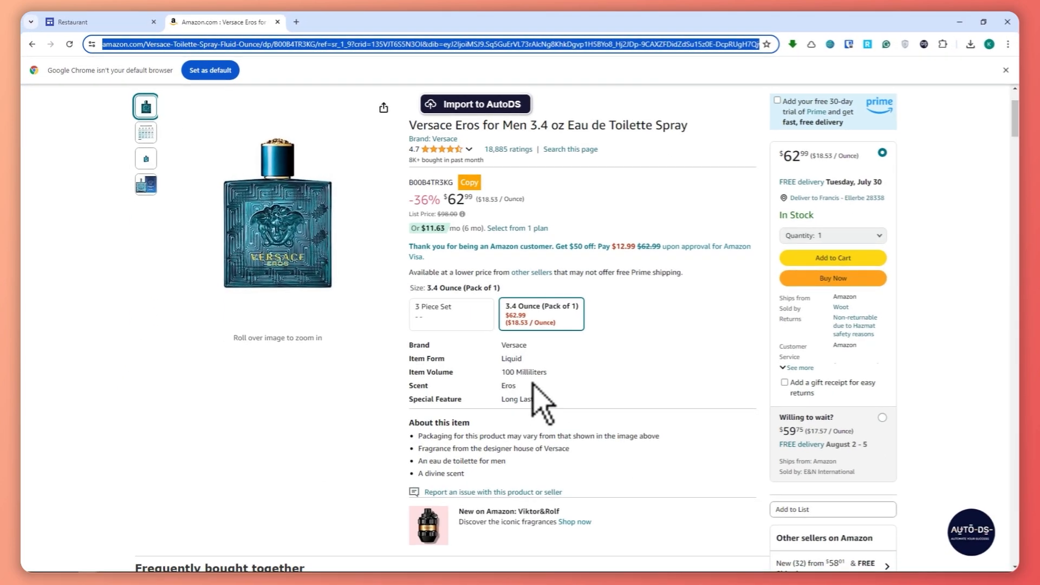
{"action": "left_click", "coordinate": [103, 22]}
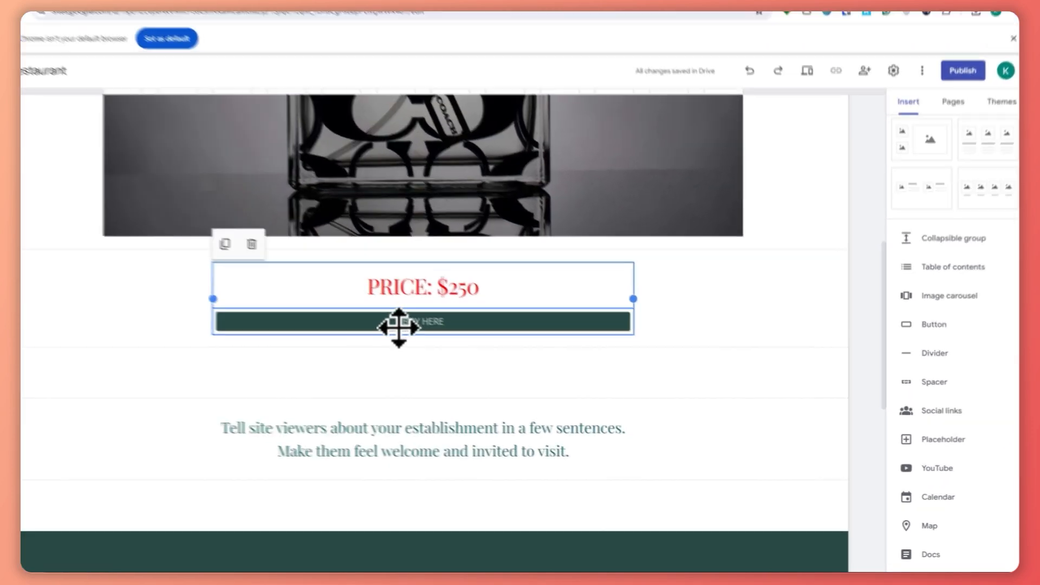
{"action": "left_click", "coordinate": [277, 263]}
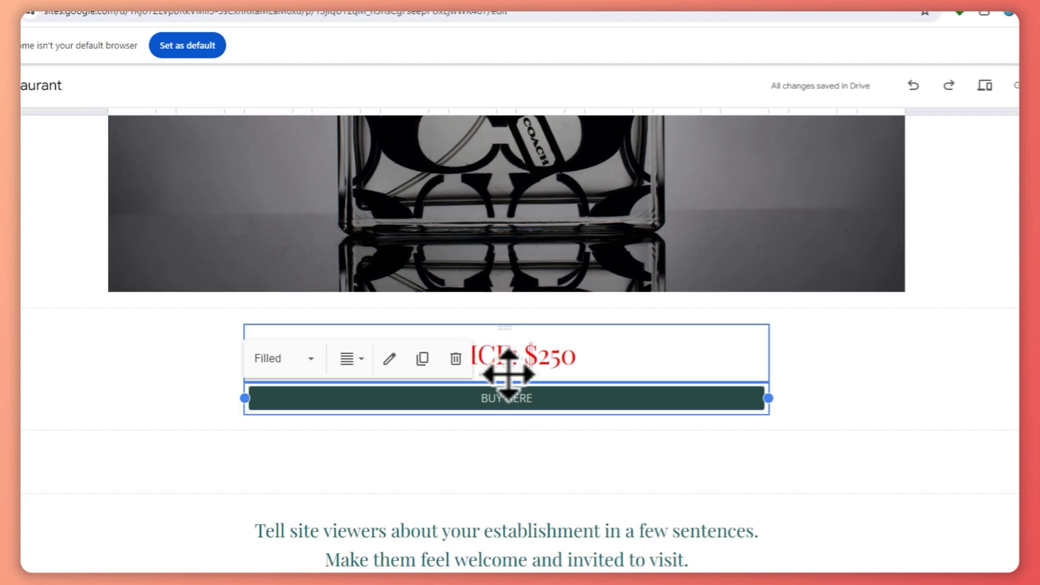
{"action": "scroll", "coordinate": [618, 415], "scroll_direction": "up", "scroll_amount": 3}
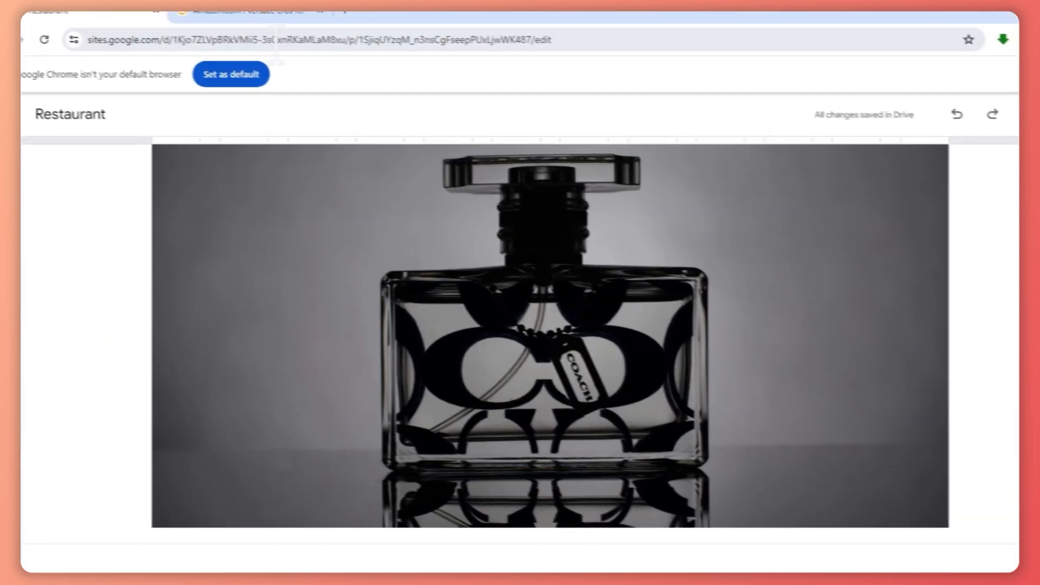
{"action": "left_click", "coordinate": [266, 12]}
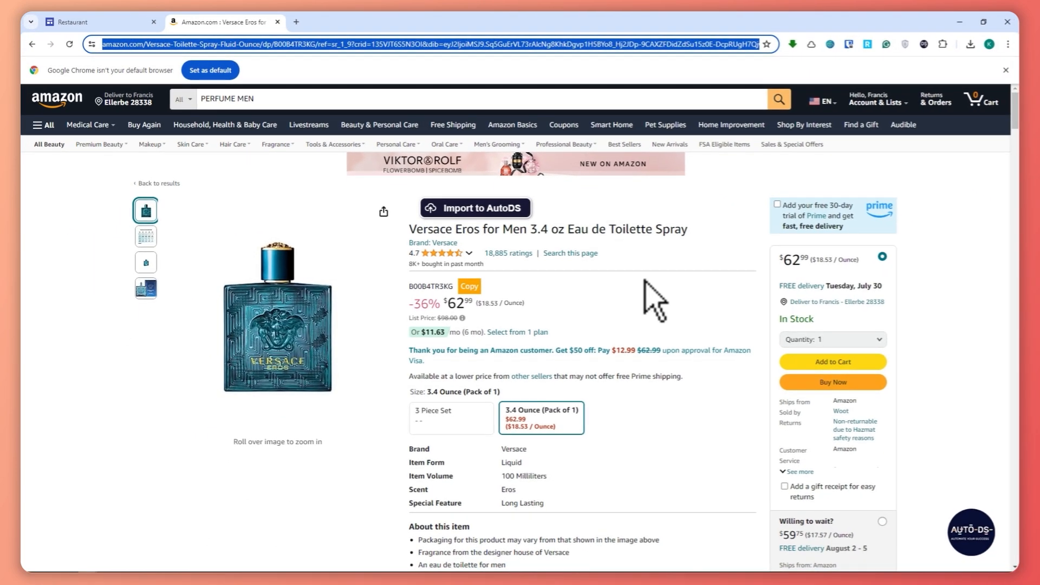
{"action": "left_click", "coordinate": [73, 22]}
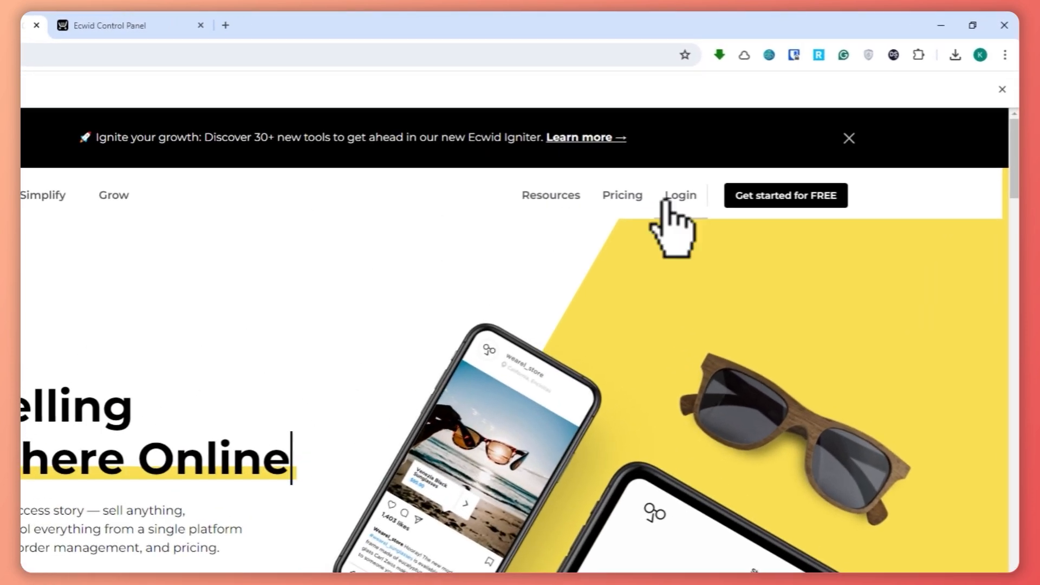
Go to the Ecwid control panel dashboard and open the to-do task for adding the store to a website or social network
{"action": "left_click", "coordinate": [766, 198]}
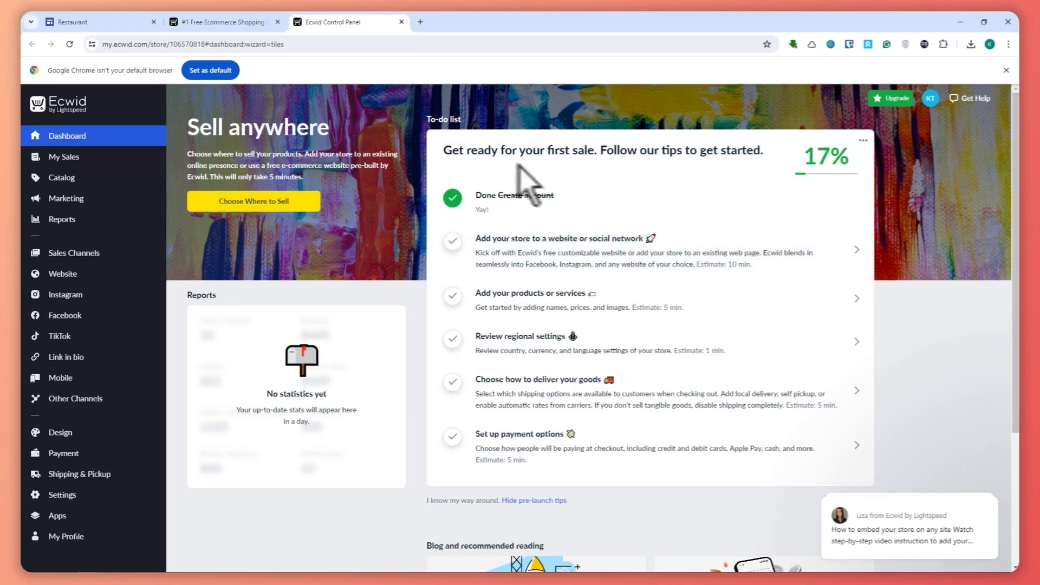
{"action": "left_click_drag", "start_coordinate": [624, 150], "coordinate": [762, 150]}
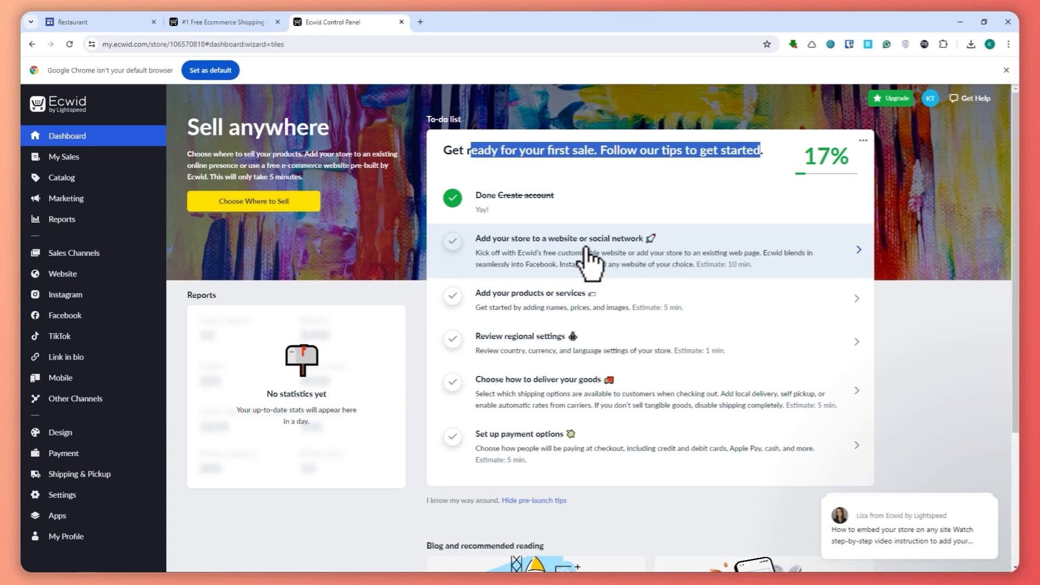
{"action": "left_click", "coordinate": [536, 260]}
Open the custom website setup guide from the sales channels list and copy the Ecwid integration code
{"action": "scroll", "coordinate": [534, 256], "scroll_direction": "down", "scroll_amount": 6}
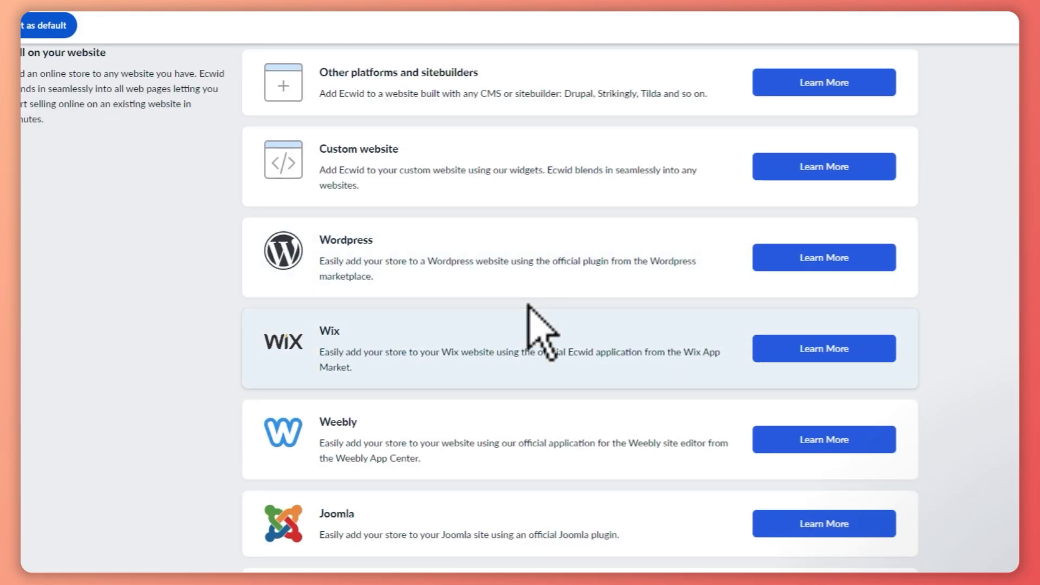
{"action": "scroll", "coordinate": [528, 303], "scroll_direction": "up", "scroll_amount": 7}
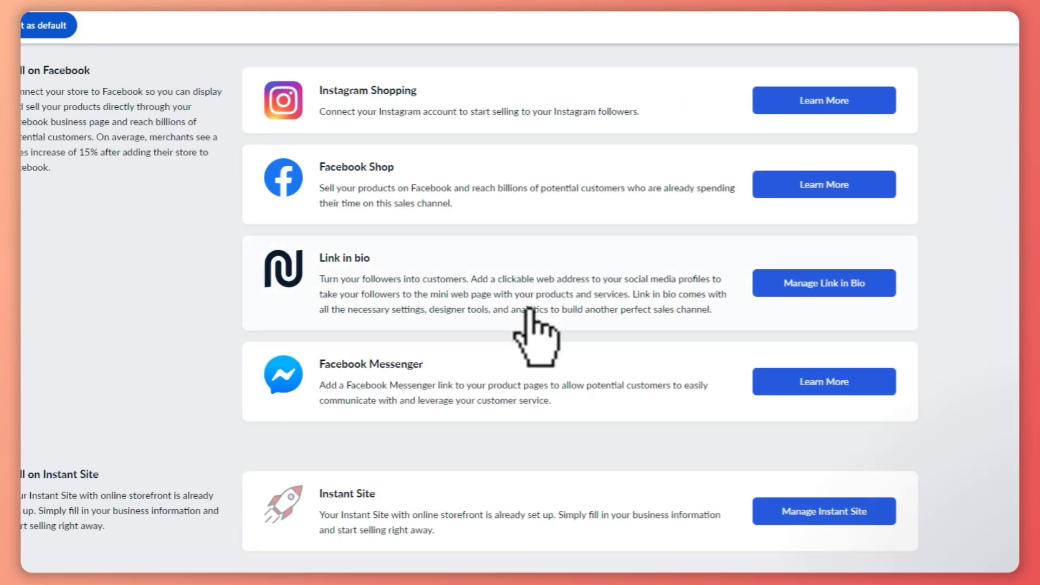
{"action": "scroll", "coordinate": [529, 308], "scroll_direction": "down", "scroll_amount": 5}
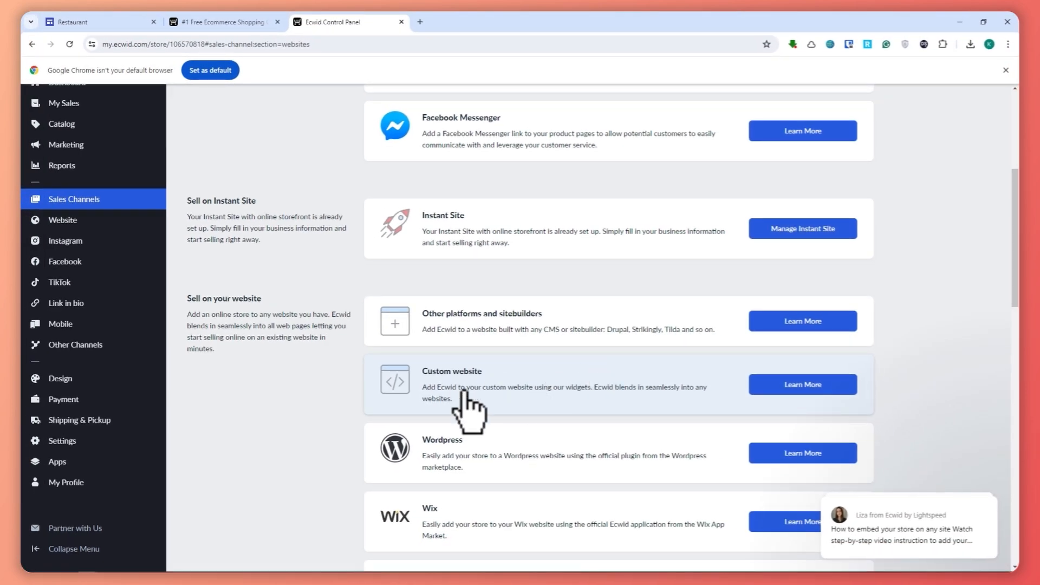
{"action": "left_click", "coordinate": [803, 385]}
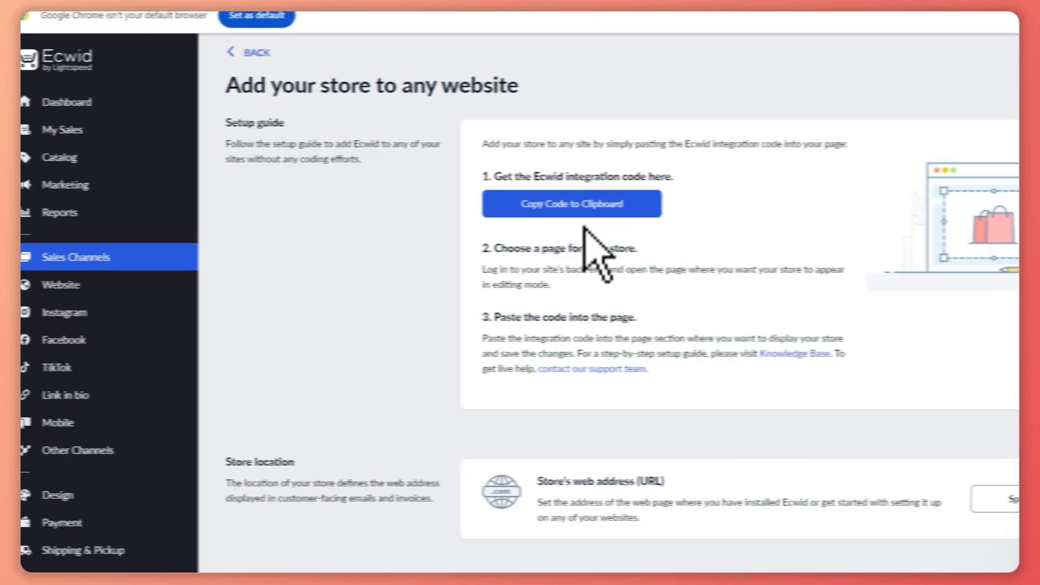
{"action": "left_click", "coordinate": [254, 204]}
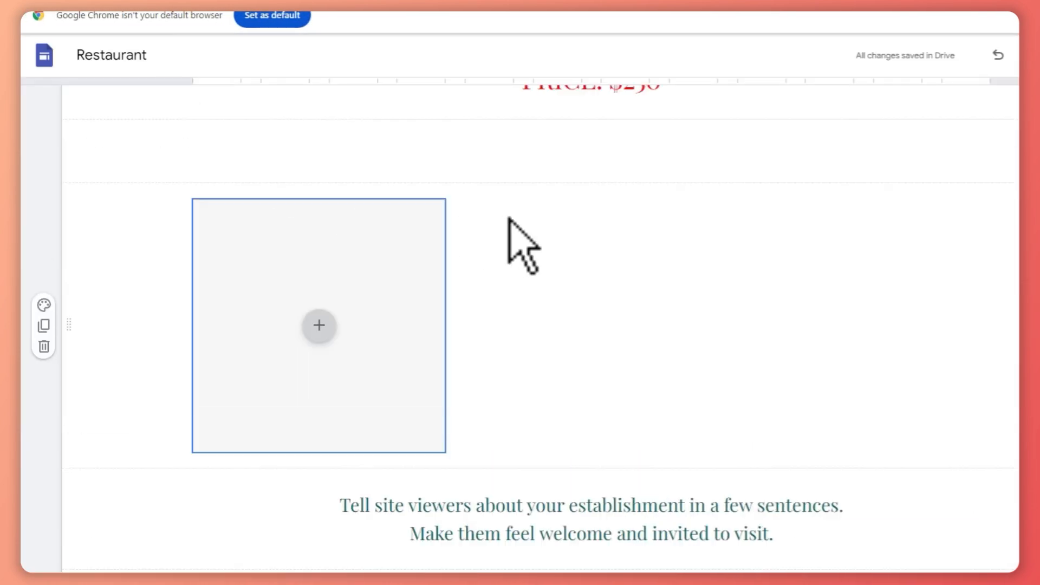
In the Google Sites editor, delete the empty image placeholder section below the price and insert the copied Ecwid code as an embed
{"action": "scroll", "coordinate": [509, 220], "scroll_direction": "up", "scroll_amount": 3}
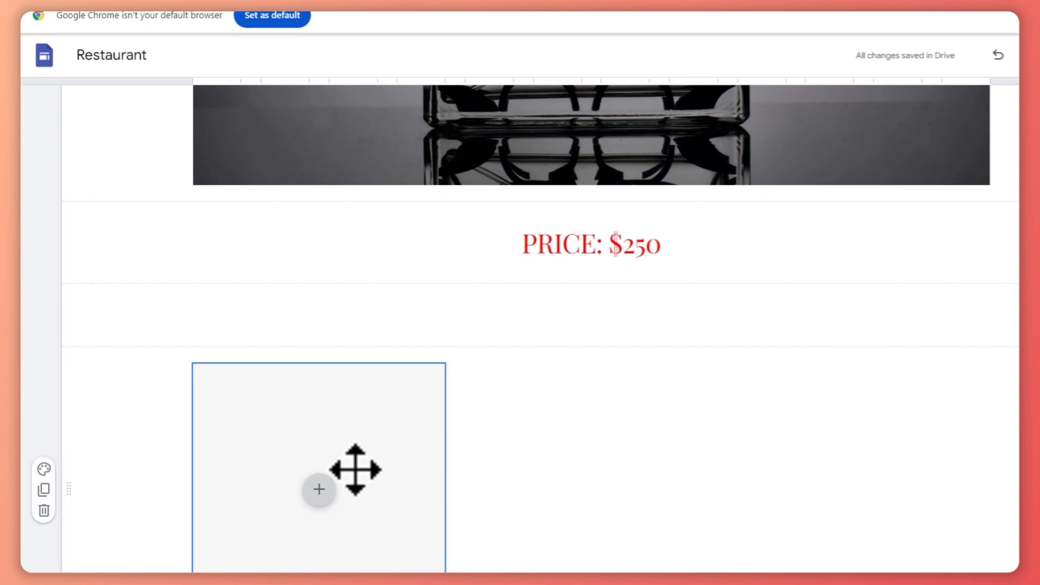
{"action": "key", "text": "Delete"}
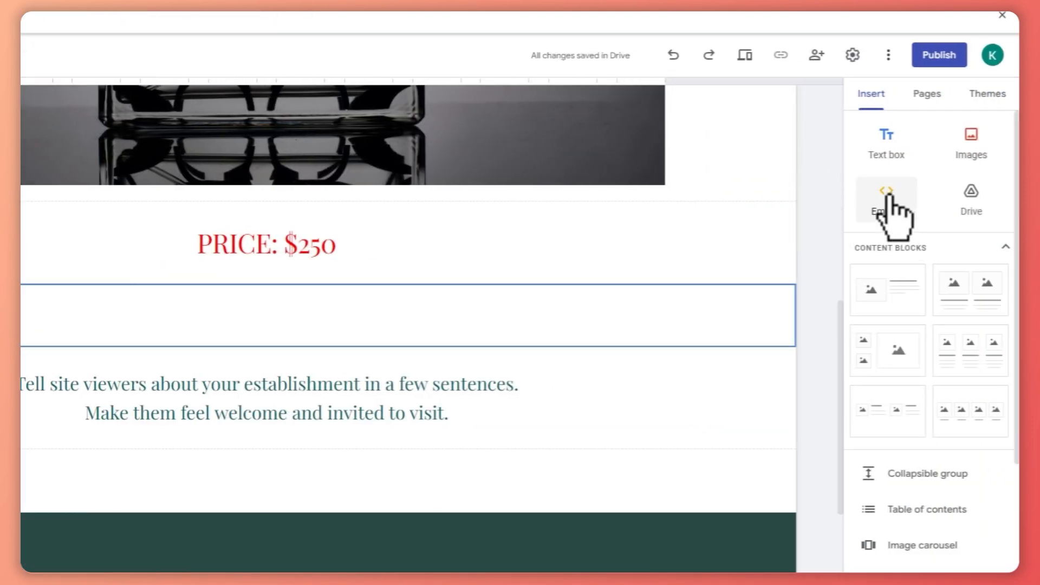
{"action": "left_click", "coordinate": [889, 197]}
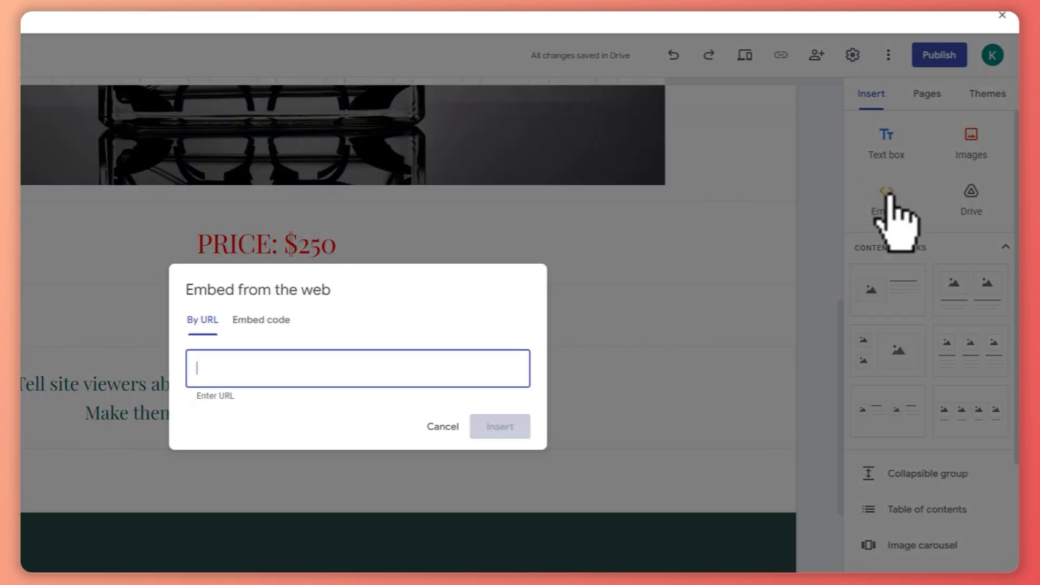
{"action": "left_click", "coordinate": [270, 320]}
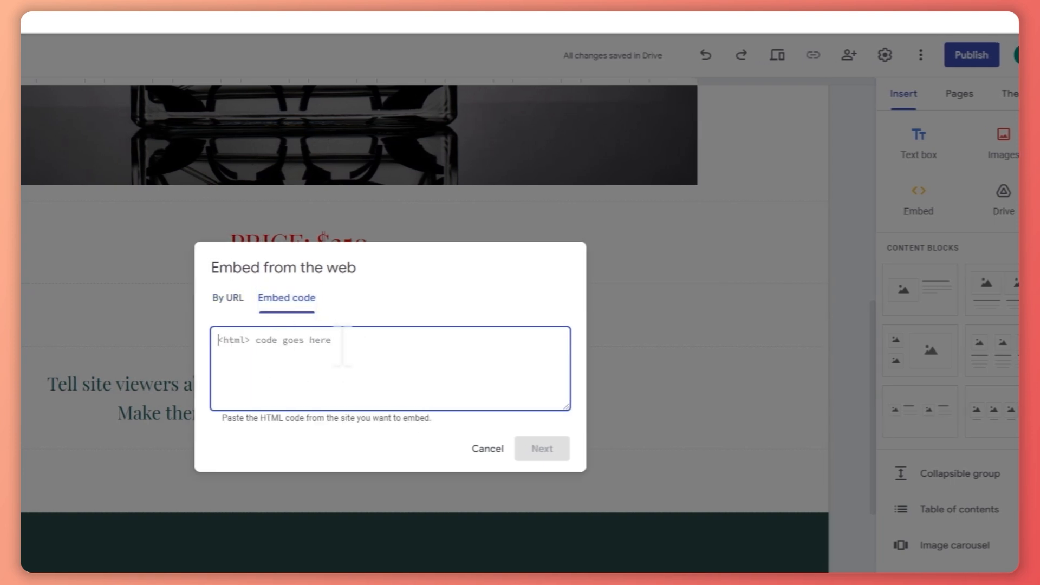
{"action": "key", "text": "ctrl+v"}
{"action": "left_click", "coordinate": [541, 449]}
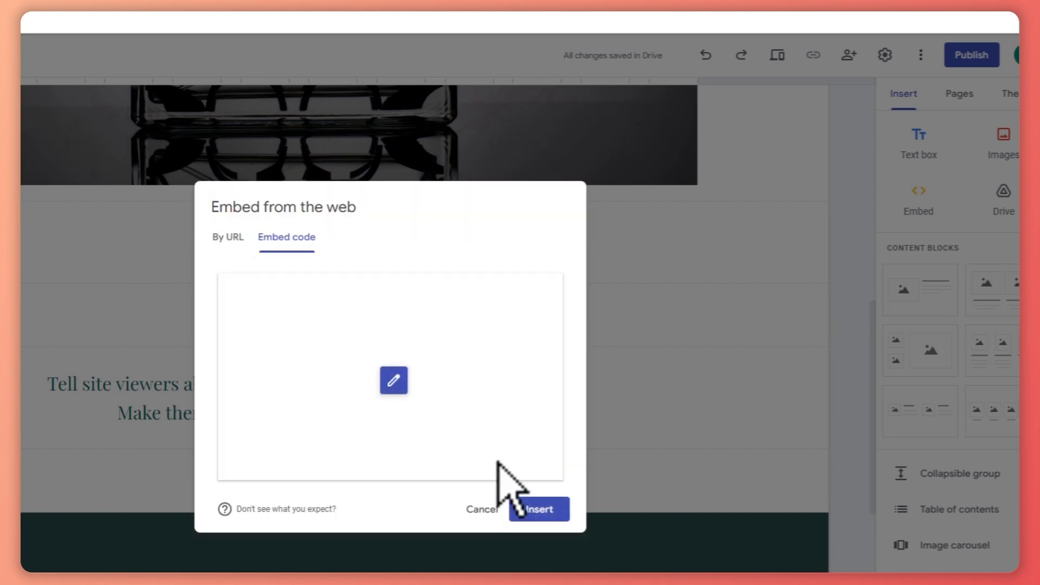
{"action": "left_click", "coordinate": [538, 510]}
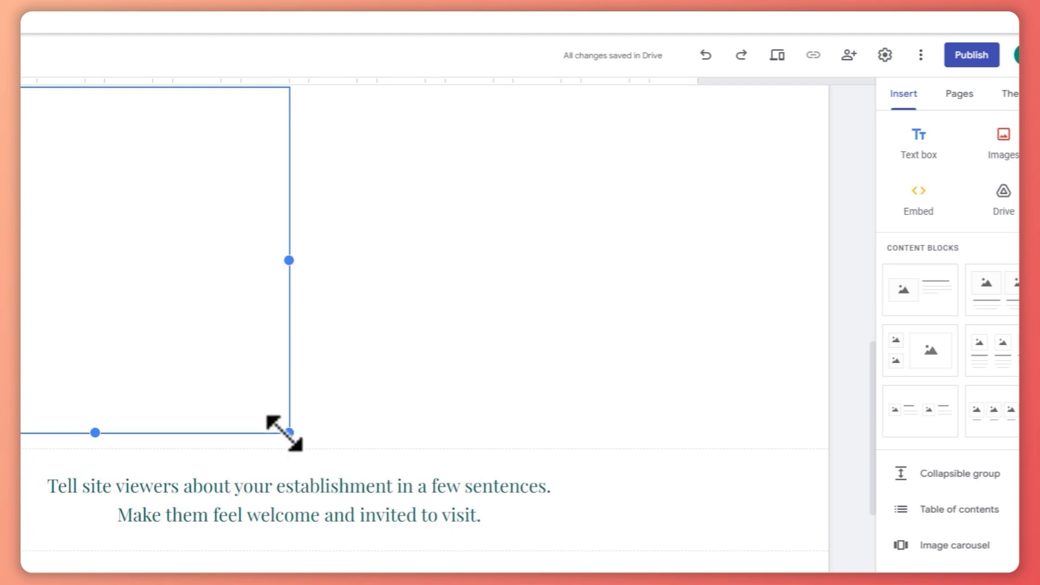
Enlarge the embedded Ecwid store block and position it to span the page's content width beneath the price section
{"action": "left_click_drag", "start_coordinate": [288, 432], "coordinate": [562, 432]}
{"action": "scroll", "coordinate": [535, 398], "scroll_direction": "up", "scroll_amount": 2}
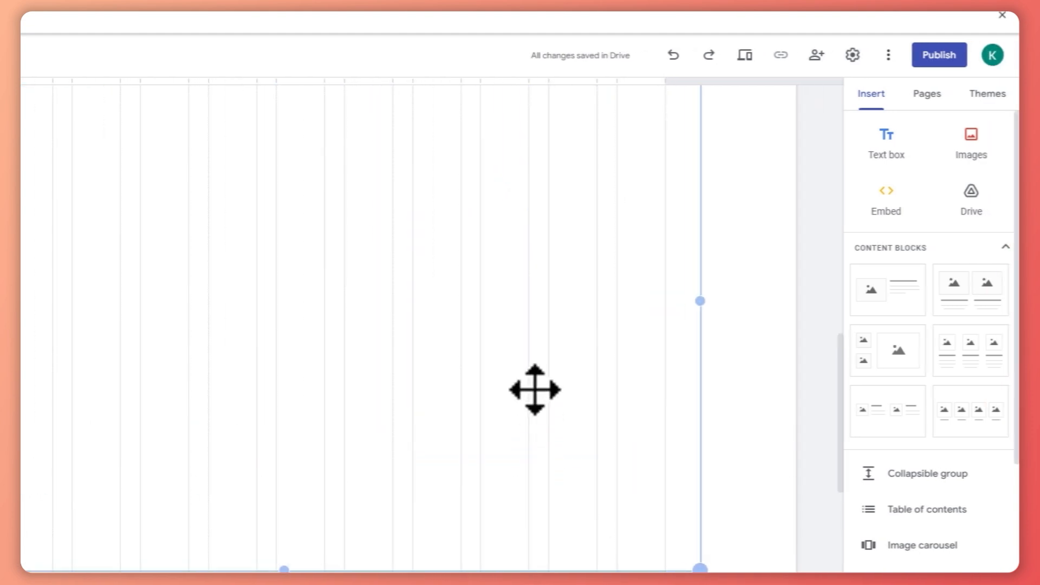
{"action": "left_click_drag", "start_coordinate": [493, 399], "coordinate": [379, 425]}
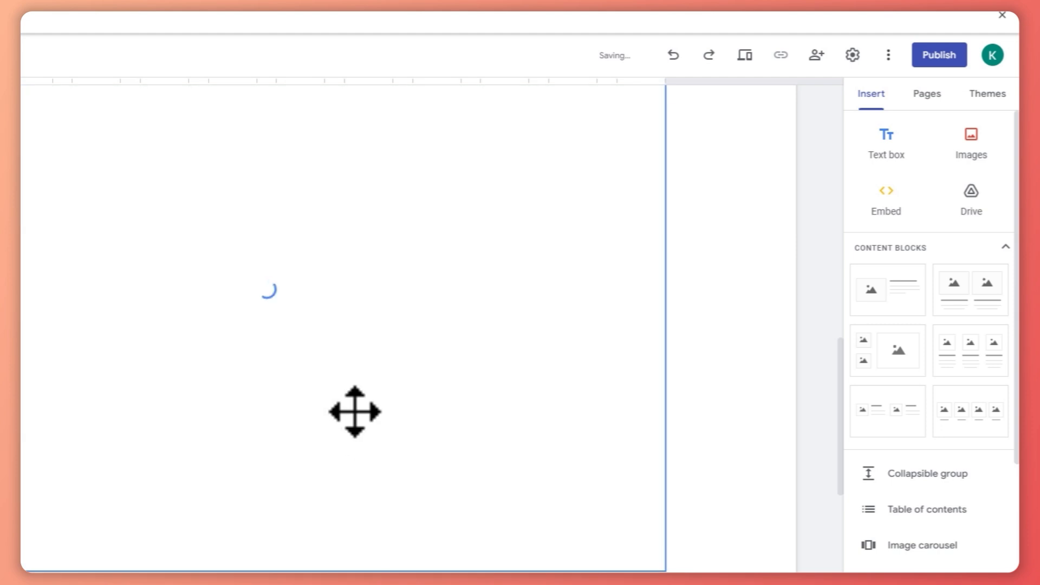
{"action": "scroll", "coordinate": [731, 387], "scroll_direction": "up", "scroll_amount": 3}
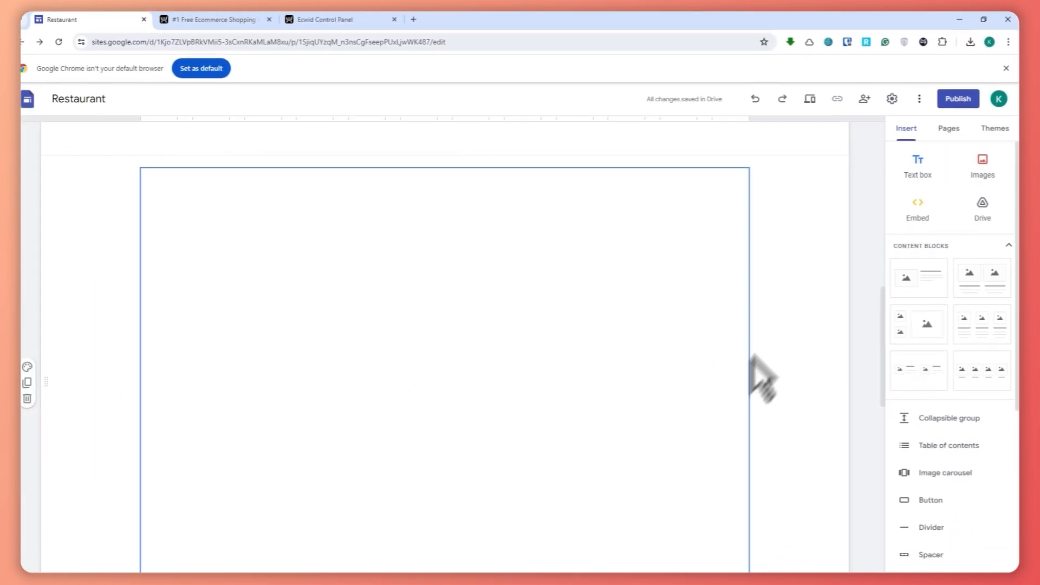
{"action": "scroll", "coordinate": [568, 339], "scroll_direction": "down", "scroll_amount": 2}
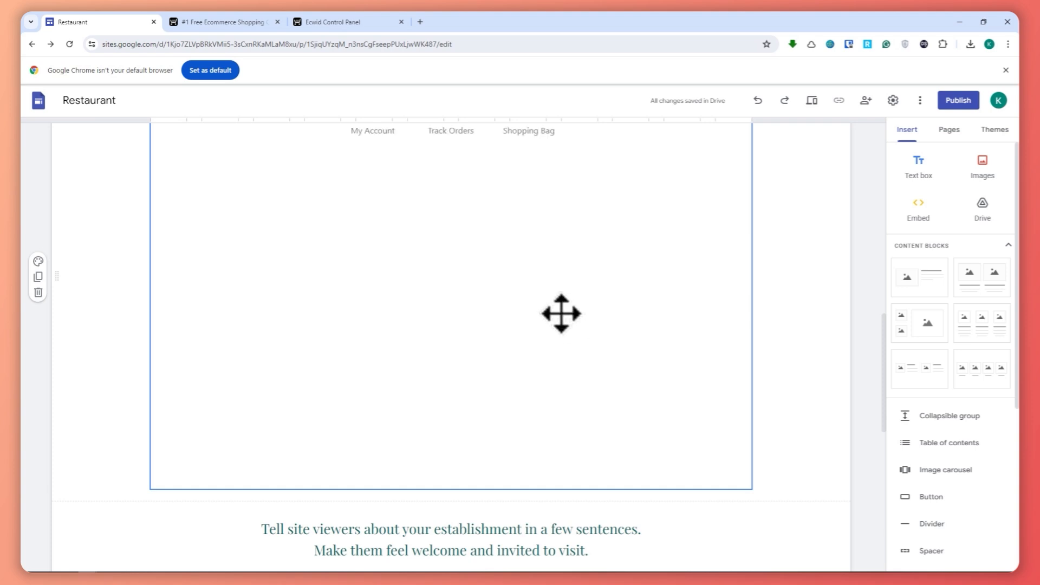
{"action": "scroll", "coordinate": [442, 278], "scroll_direction": "up", "scroll_amount": 5}
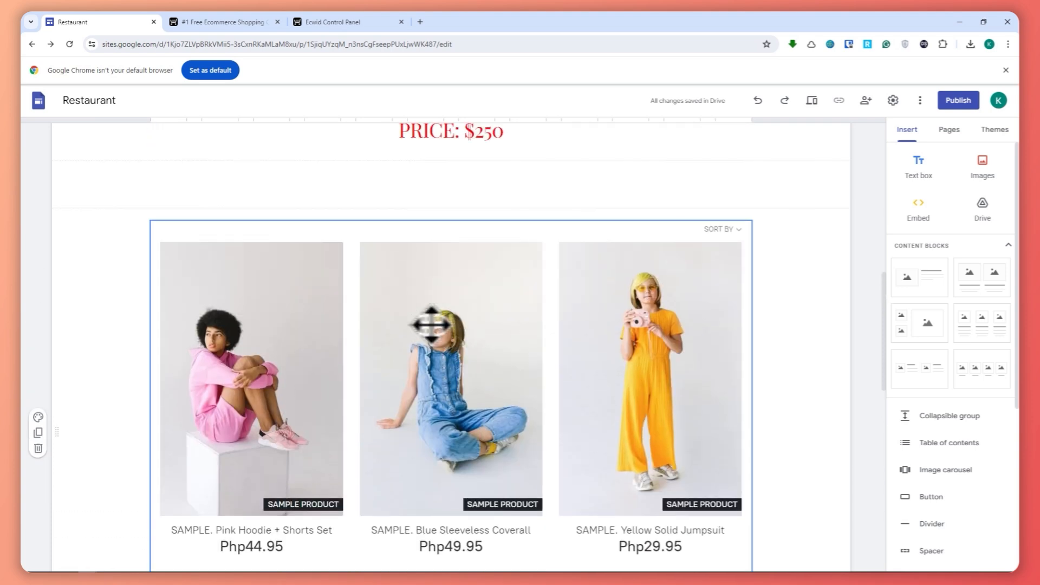
{"action": "scroll", "coordinate": [489, 334], "scroll_direction": "down", "scroll_amount": 1}
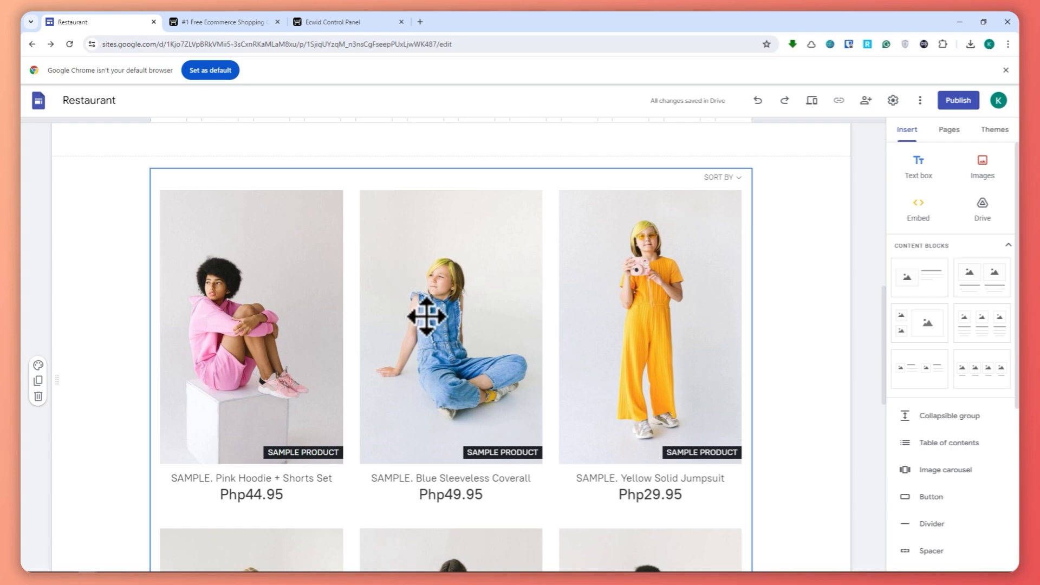
Switch back to the Ecwid control panel and open the catalog's product list to review the sample products
{"action": "left_click", "coordinate": [373, 22]}
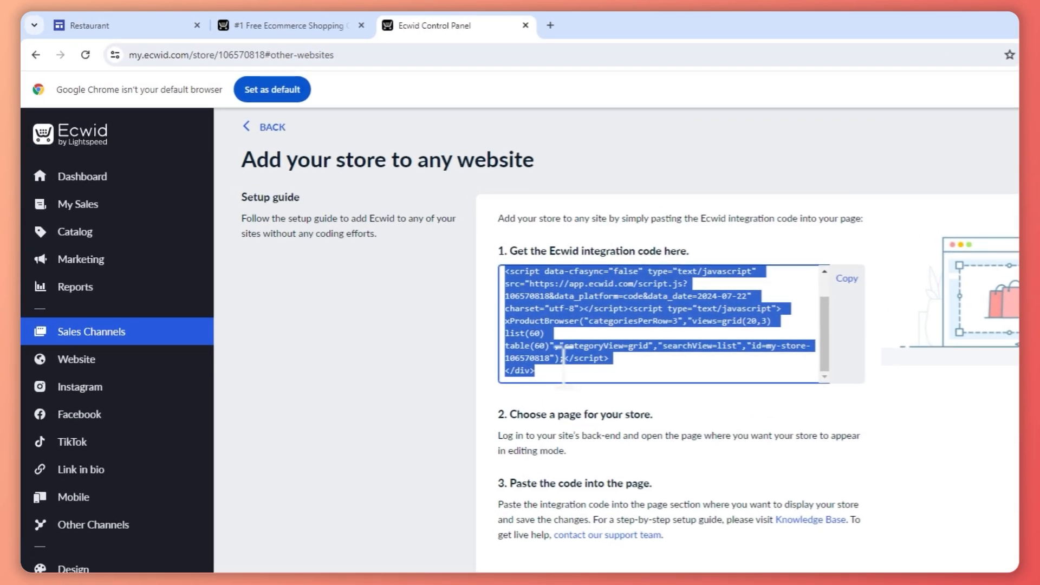
{"action": "mouse_move", "coordinate": [47, 232]}
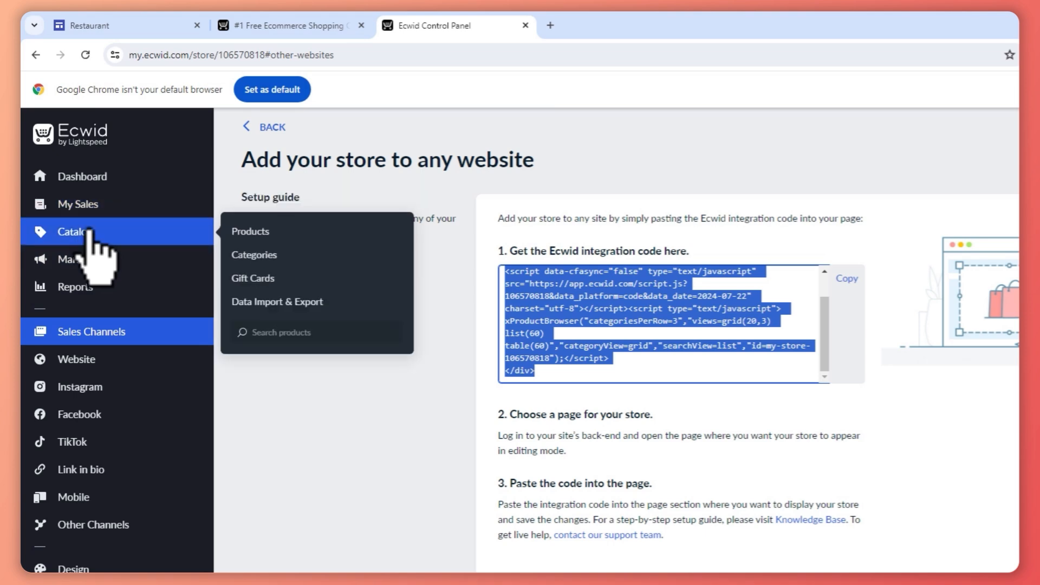
{"action": "left_click", "coordinate": [373, 230]}
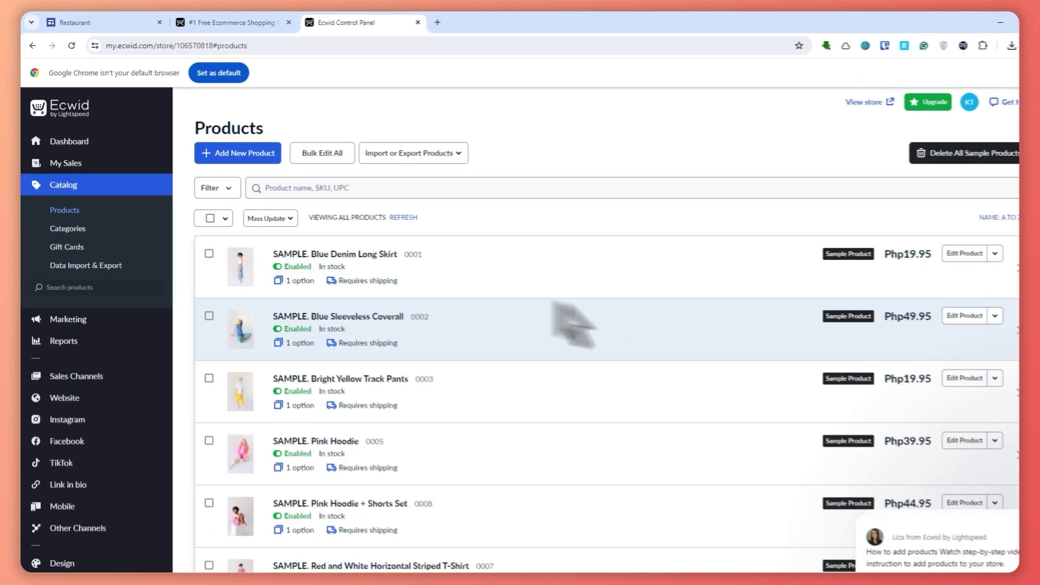
{"action": "scroll", "coordinate": [552, 355], "scroll_direction": "down", "scroll_amount": 3}
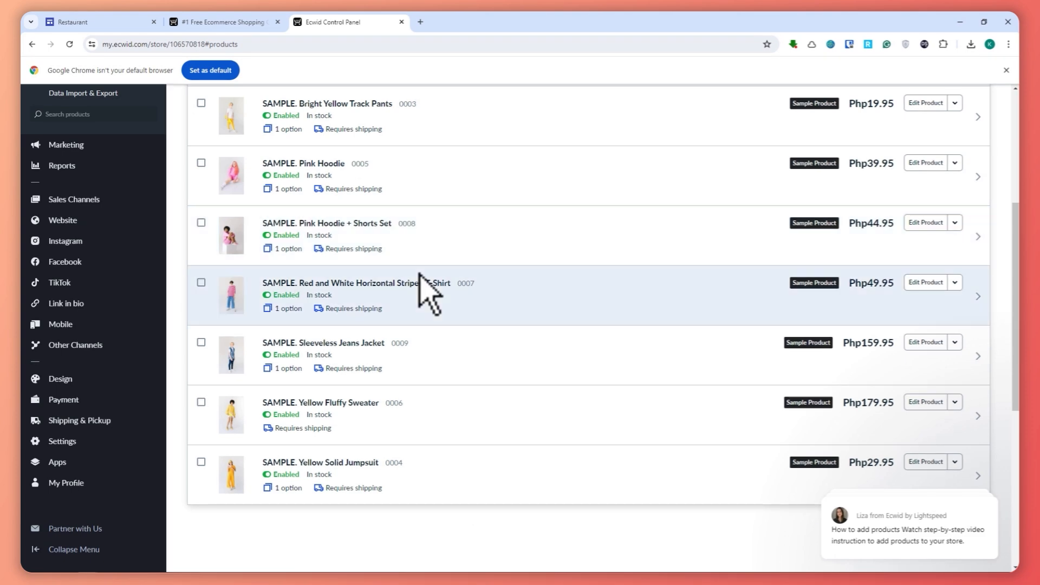
{"action": "scroll", "coordinate": [420, 287], "scroll_direction": "up", "scroll_amount": 5}
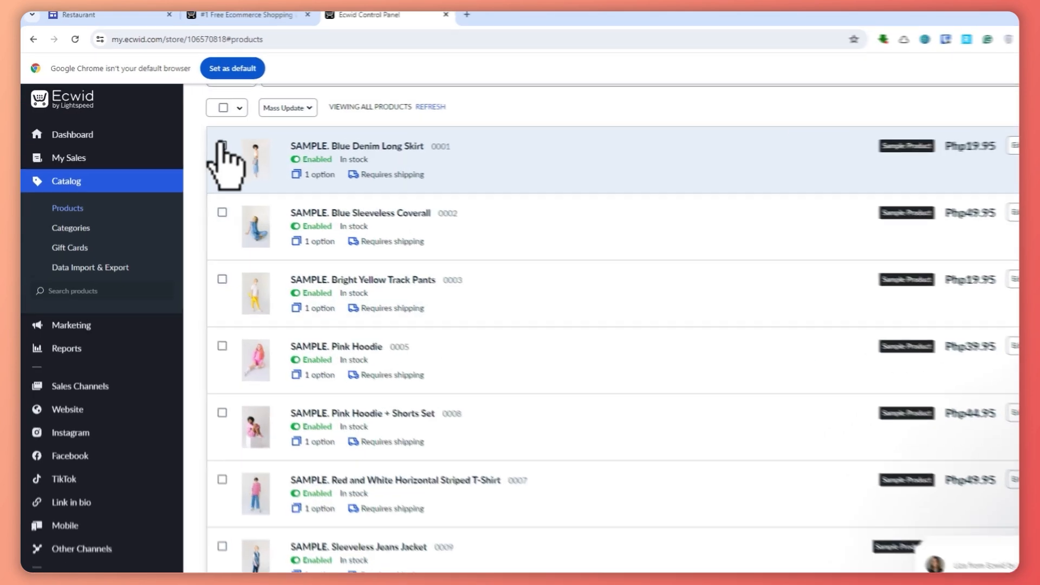
Select all nine sample products in the list and disable them together with a mass update
{"action": "left_click", "coordinate": [222, 145]}
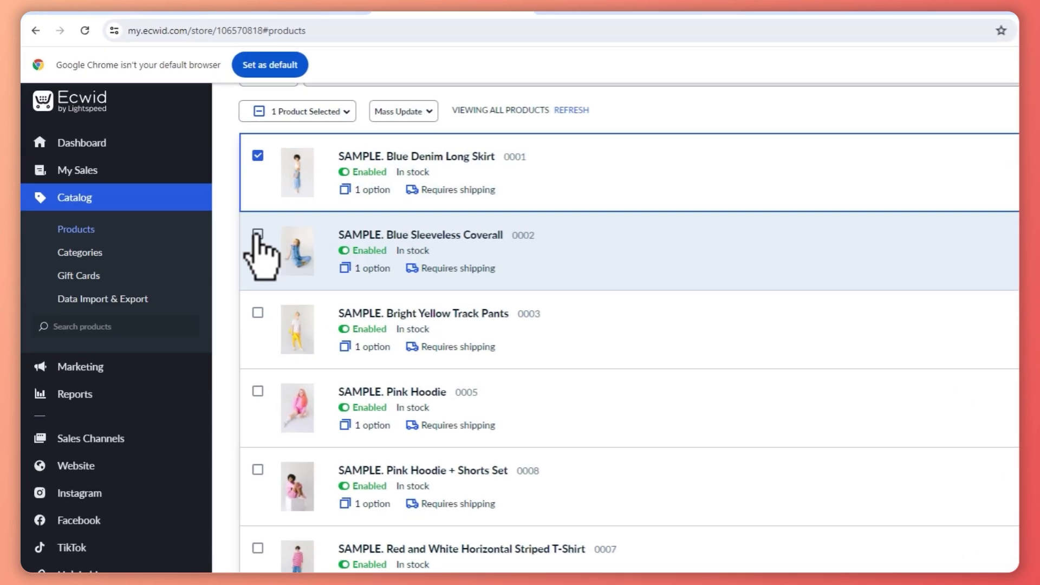
{"action": "left_click", "coordinate": [222, 212]}
{"action": "left_click", "coordinate": [222, 279]}
{"action": "left_click", "coordinate": [260, 394]}
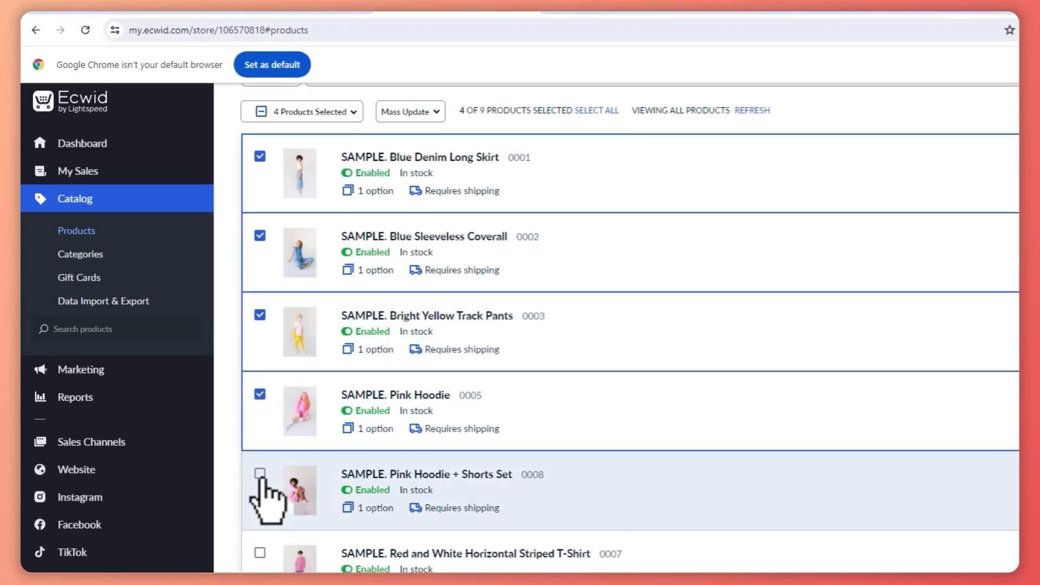
{"action": "left_click", "coordinate": [260, 473]}
{"action": "left_click", "coordinate": [260, 553]}
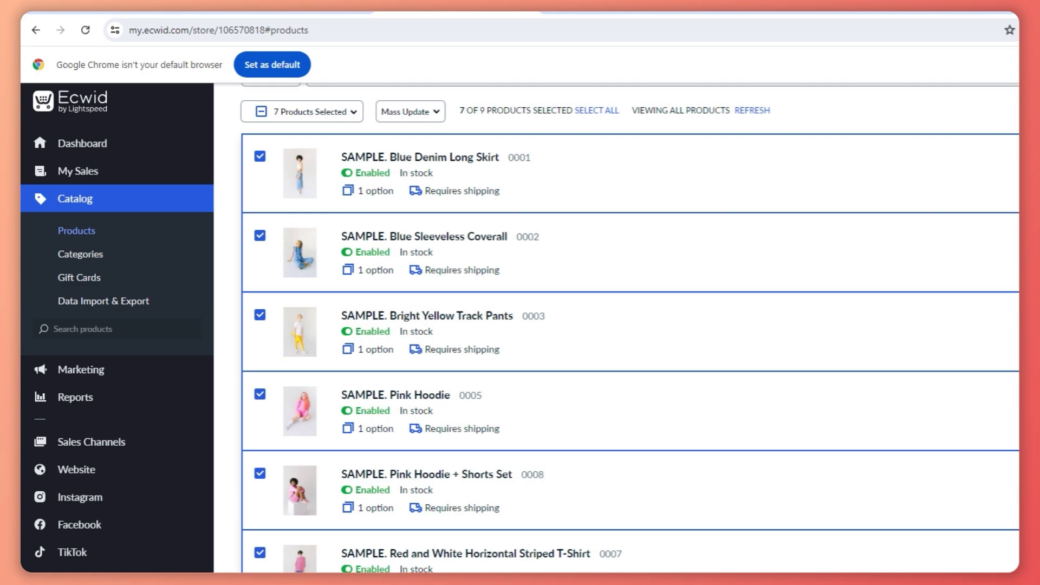
{"action": "scroll", "coordinate": [520, 325], "scroll_direction": "down", "scroll_amount": 5}
{"action": "left_click", "coordinate": [260, 435]}
{"action": "left_click", "coordinate": [260, 515]}
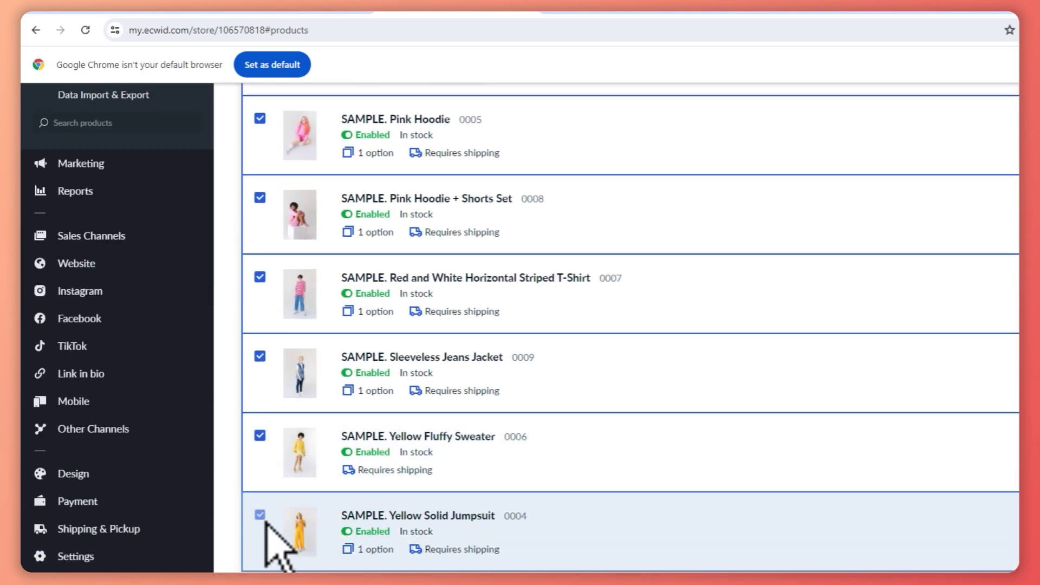
{"action": "scroll", "coordinate": [742, 430], "scroll_direction": "up", "scroll_amount": 8}
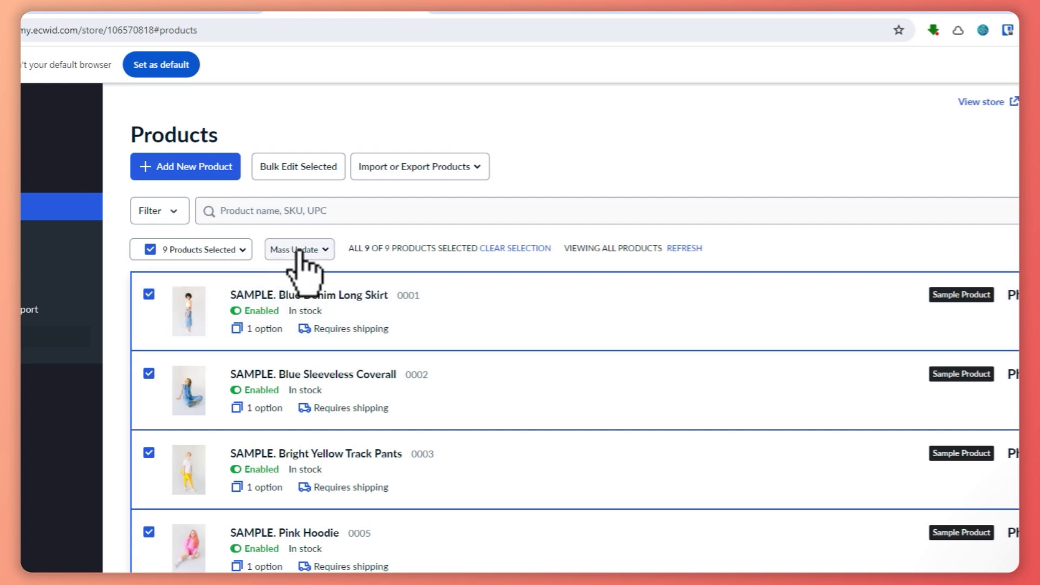
{"action": "left_click", "coordinate": [299, 250]}
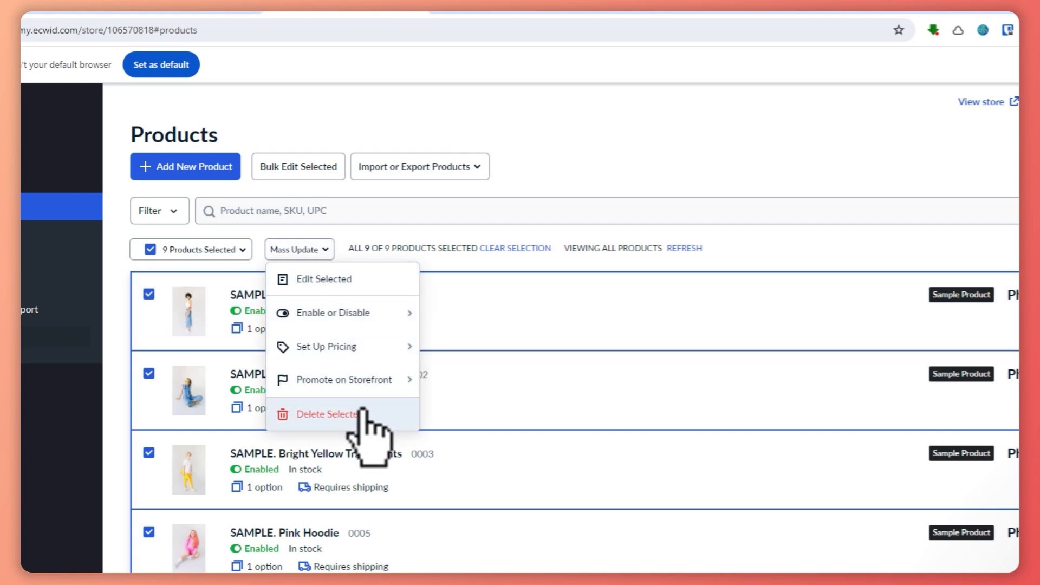
{"action": "mouse_move", "coordinate": [347, 313]}
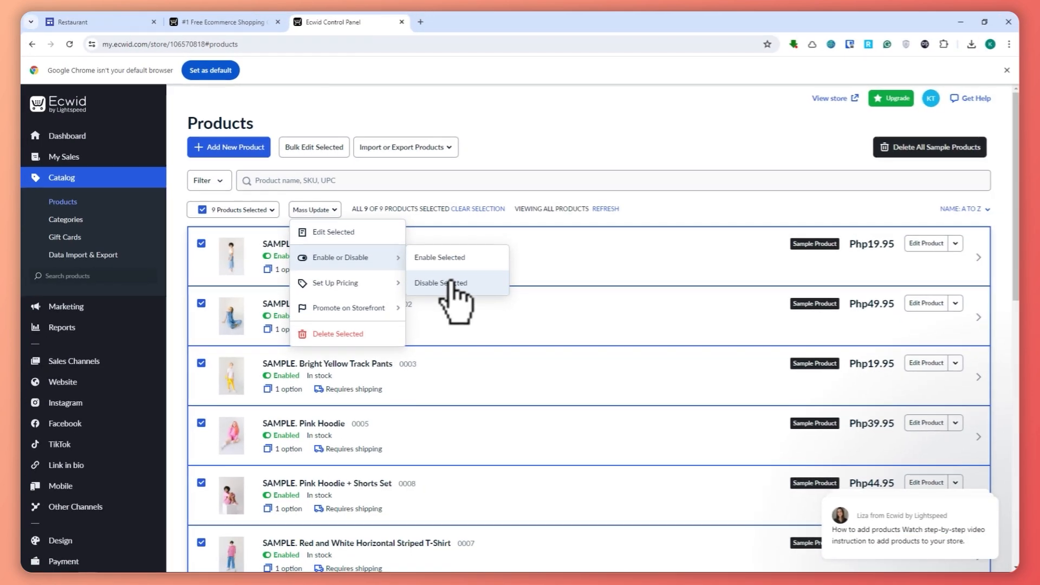
{"action": "left_click", "coordinate": [451, 282]}
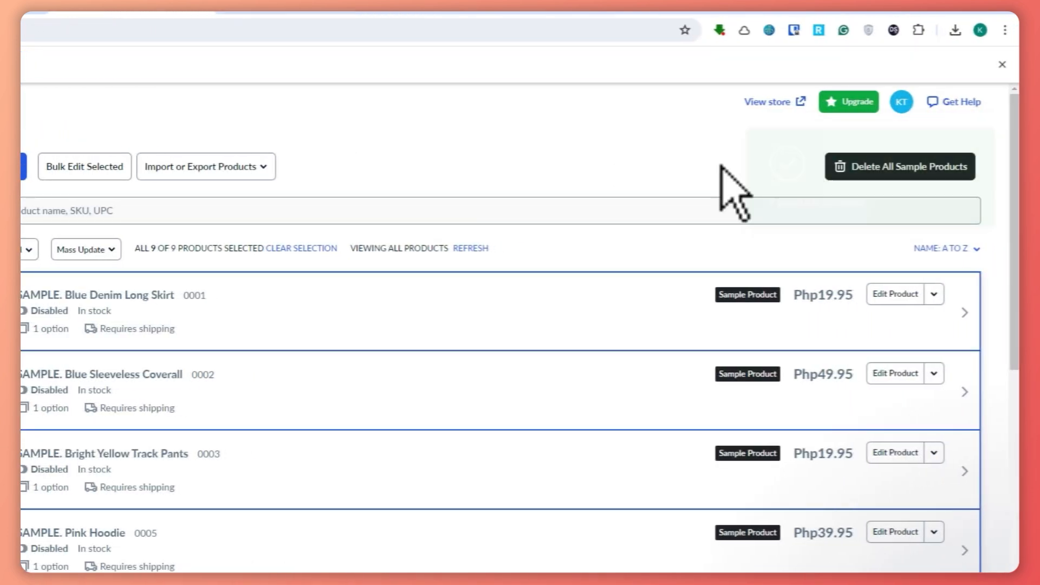
Start a new product in the catalog and look over the fields of its general form
{"action": "left_click", "coordinate": [277, 165]}
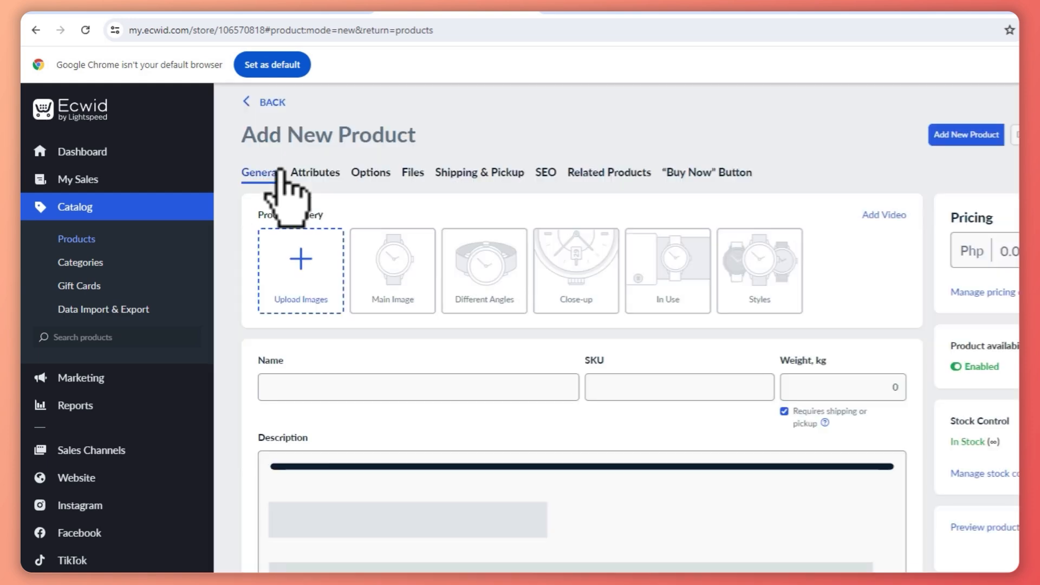
{"action": "scroll", "coordinate": [542, 341], "scroll_direction": "down", "scroll_amount": 1}
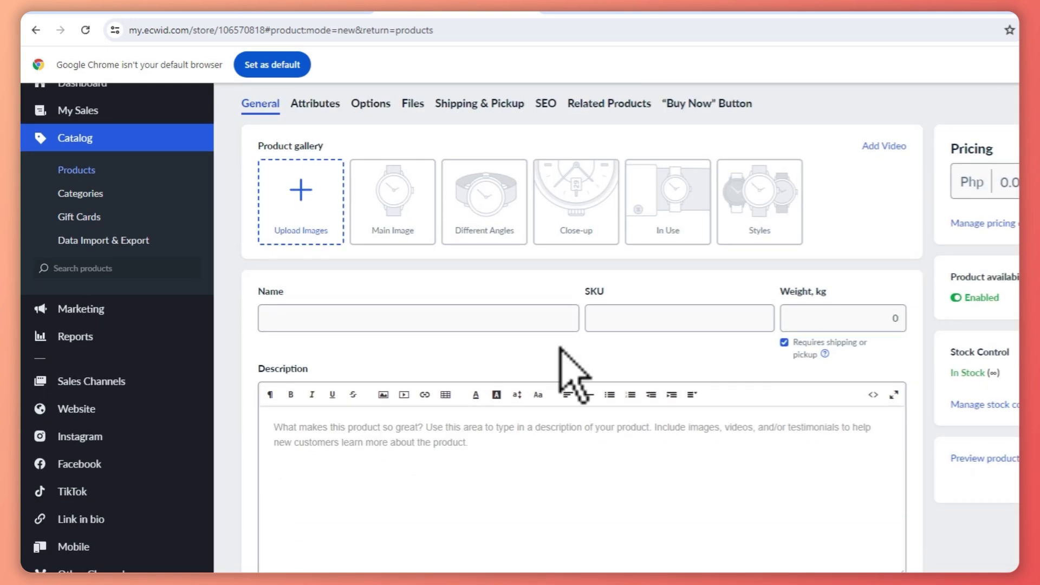
{"action": "scroll", "coordinate": [466, 339], "scroll_direction": "down", "scroll_amount": 2}
{"action": "scroll", "coordinate": [388, 330], "scroll_direction": "up", "scroll_amount": 3}
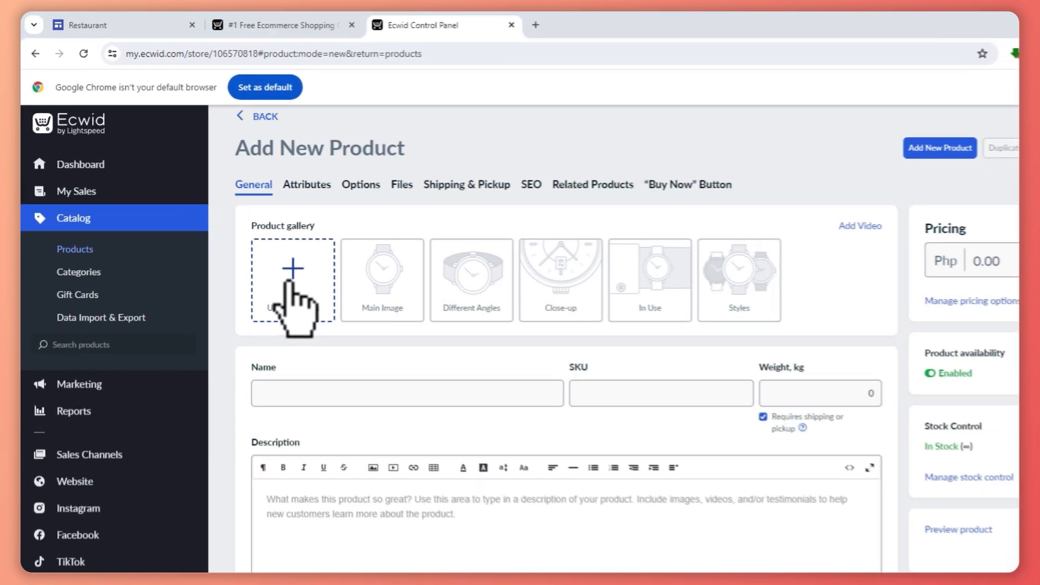
Upload the perfume bottle photo from the Downloads folder to the new product's gallery
{"action": "left_click", "coordinate": [232, 222]}
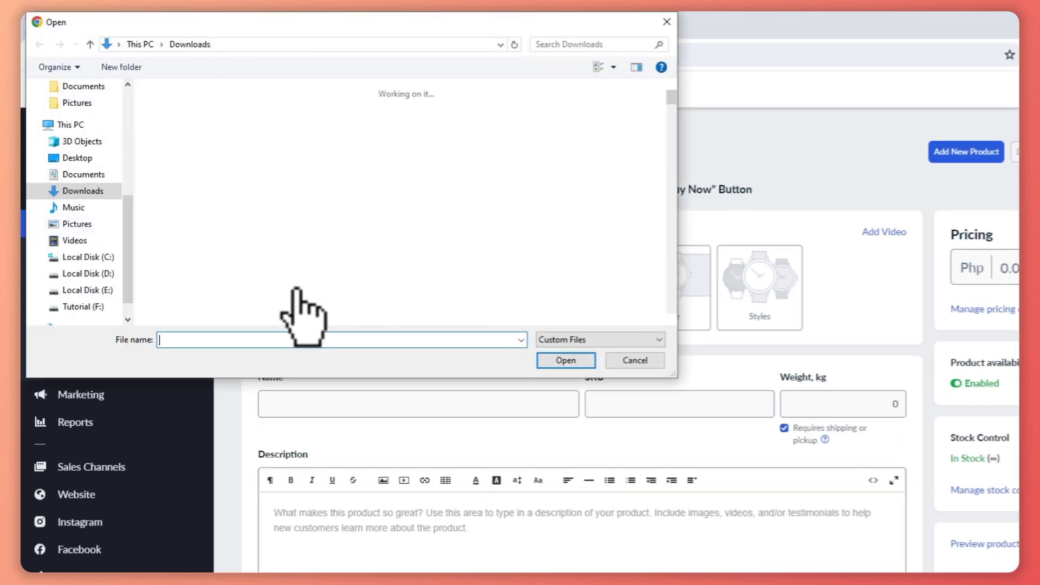
{"action": "left_click", "coordinate": [233, 116]}
{"action": "left_click", "coordinate": [555, 361]}
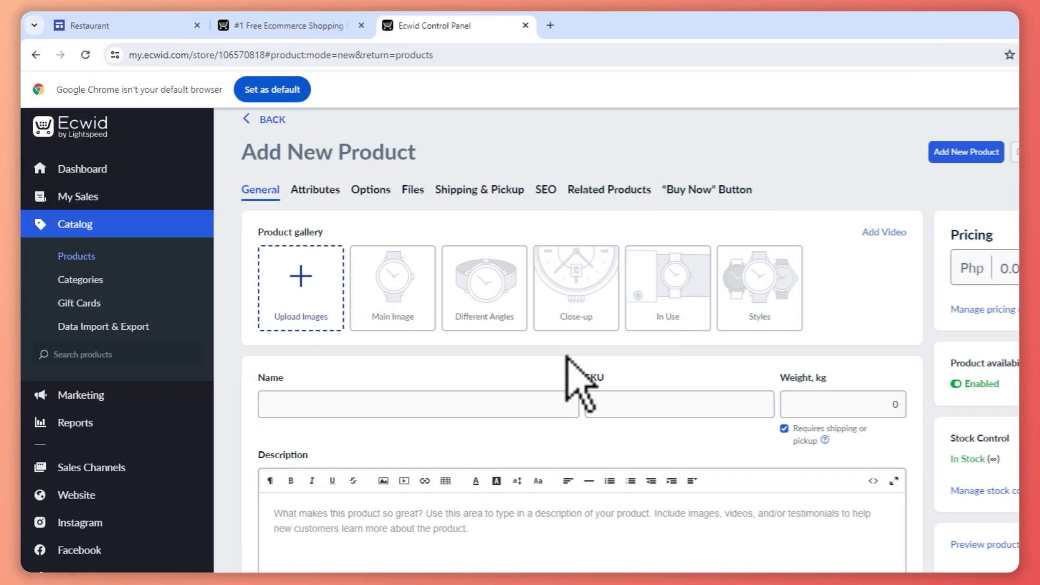
Name the product TUTORIAL PRODUCT and enter QWTQTWQWTWASGQWTASTGQWT as its description
{"action": "left_click", "coordinate": [395, 405]}
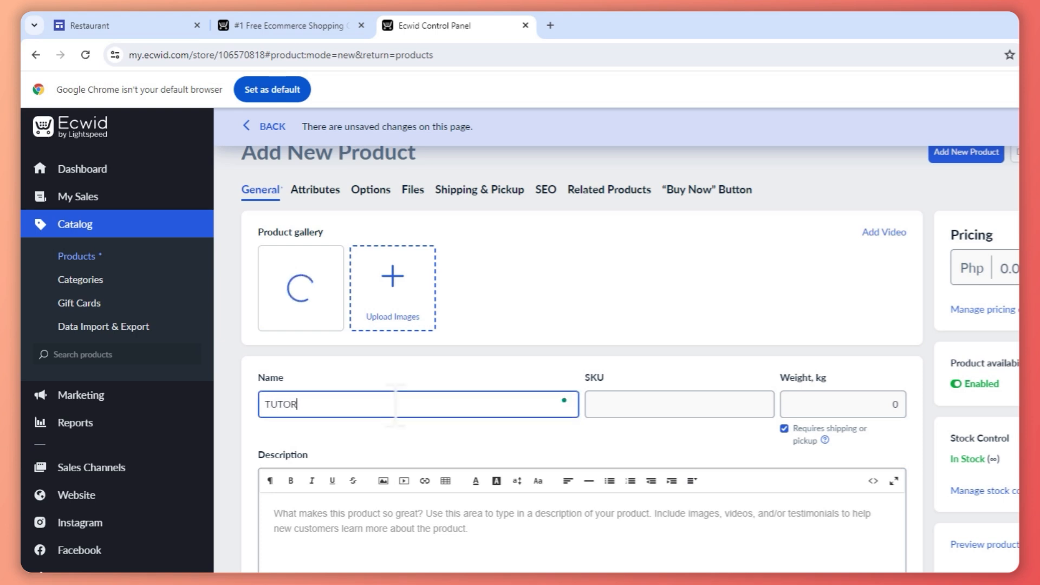
{"action": "type", "text": "TUTORIAL PRODUCT"}
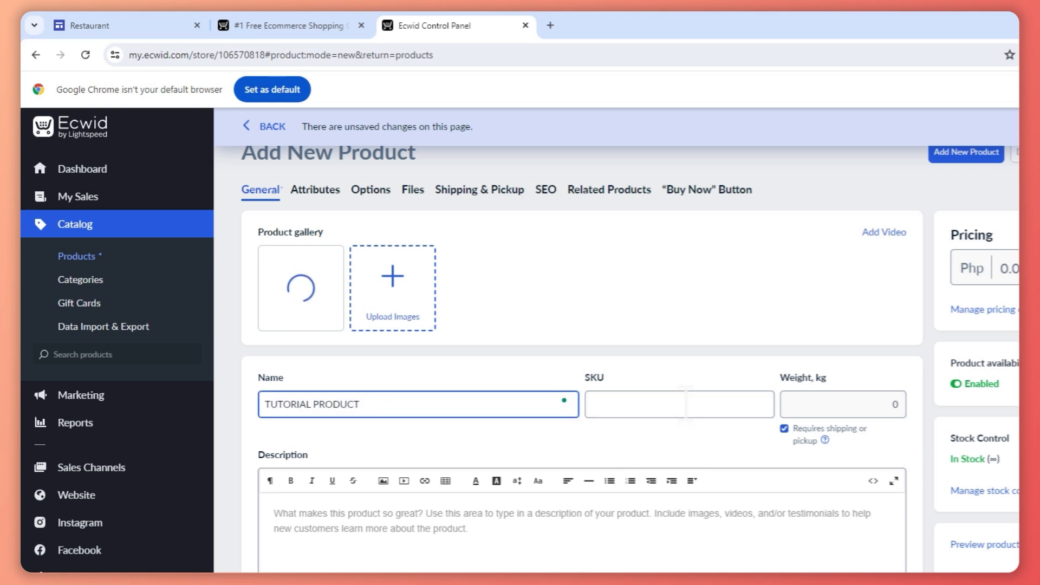
{"action": "key", "text": "Tab"}
{"action": "left_click", "coordinate": [505, 550]}
{"action": "type", "text": "QWTQTWQWTWASGQWTASTGQWT"}
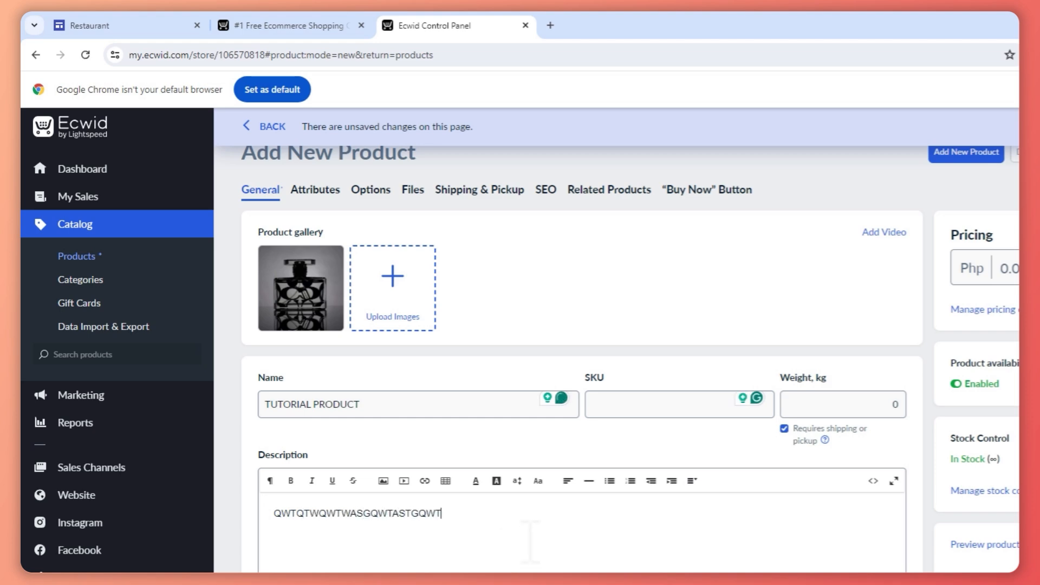
Look over the product's ribbon and subtitle settings and its UPC and Brand attribute fields
{"action": "scroll", "coordinate": [531, 542], "scroll_direction": "down", "scroll_amount": 5}
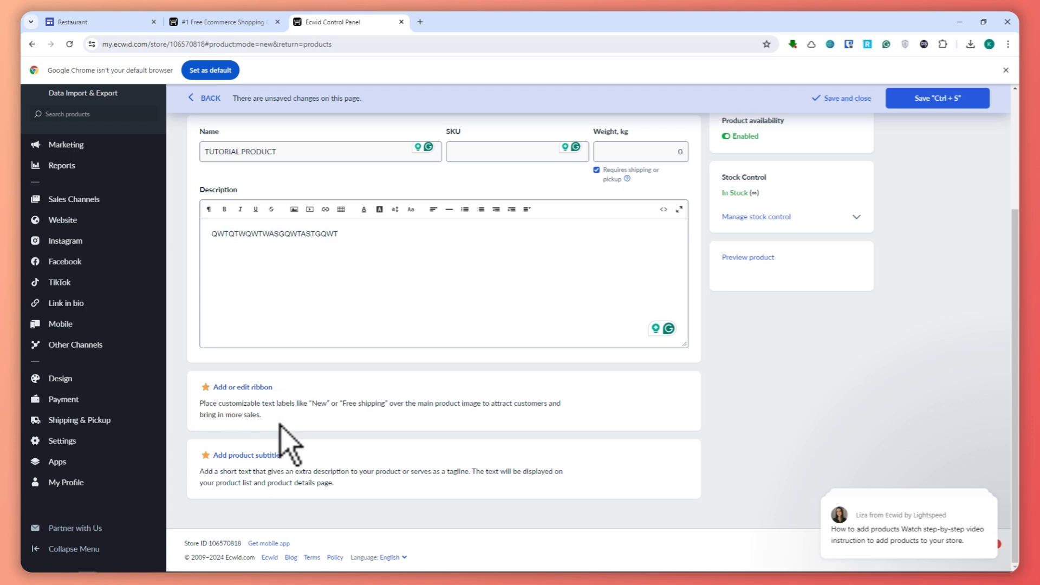
{"action": "scroll", "coordinate": [304, 428], "scroll_direction": "up", "scroll_amount": 3}
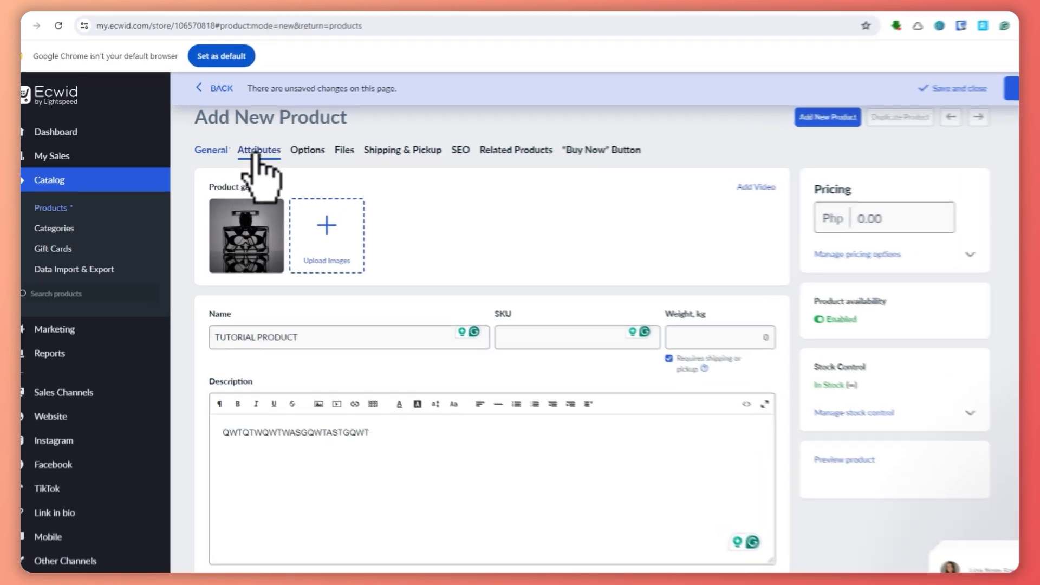
{"action": "left_click", "coordinate": [242, 154]}
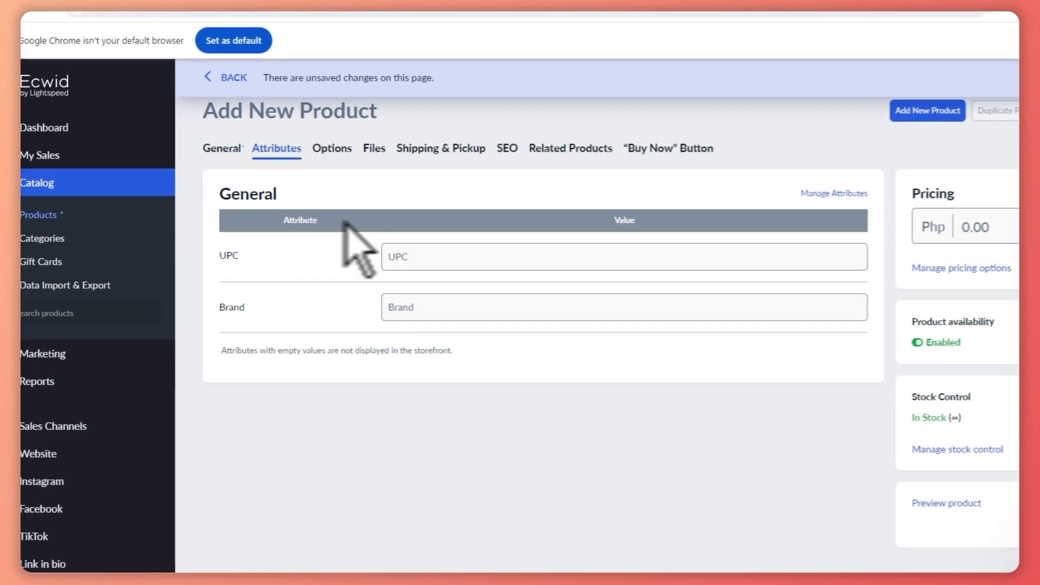
{"action": "left_click", "coordinate": [421, 307]}
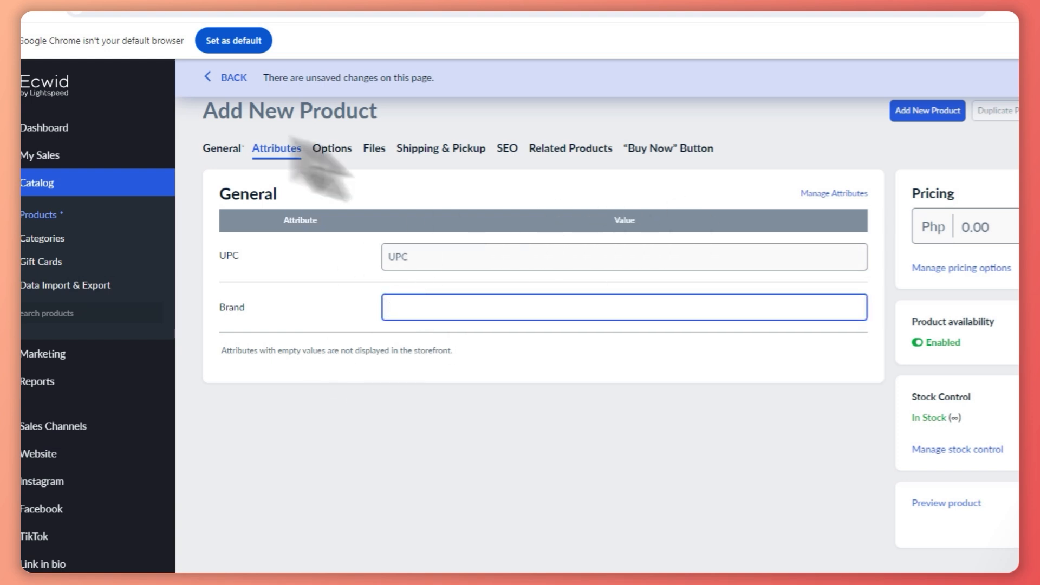
Fill in a new drop-down product option named COLOR with the values RED, BLUE and GREEN
{"action": "left_click", "coordinate": [333, 149]}
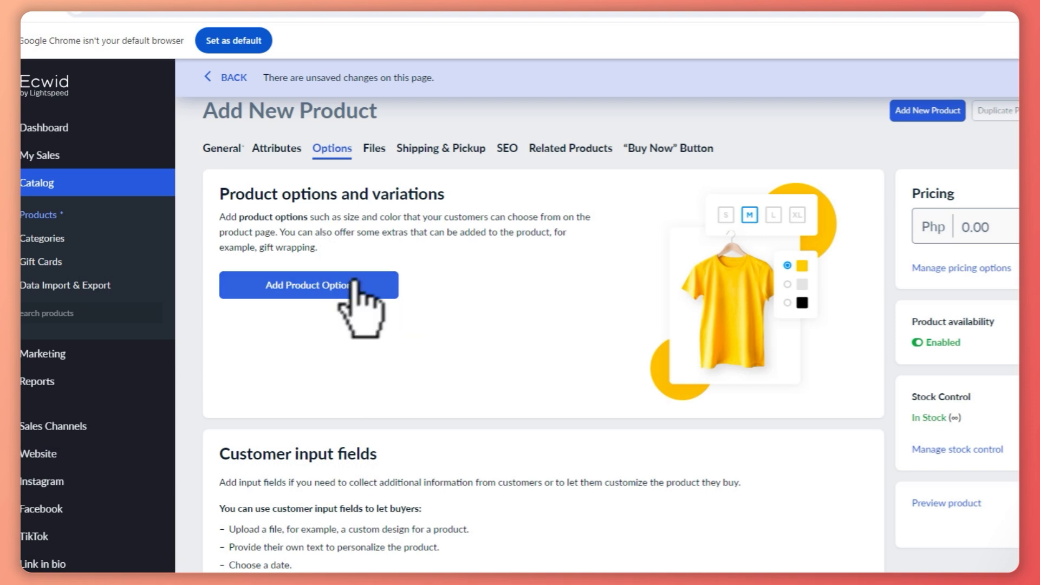
{"action": "left_click", "coordinate": [319, 290]}
{"action": "left_click", "coordinate": [336, 177]}
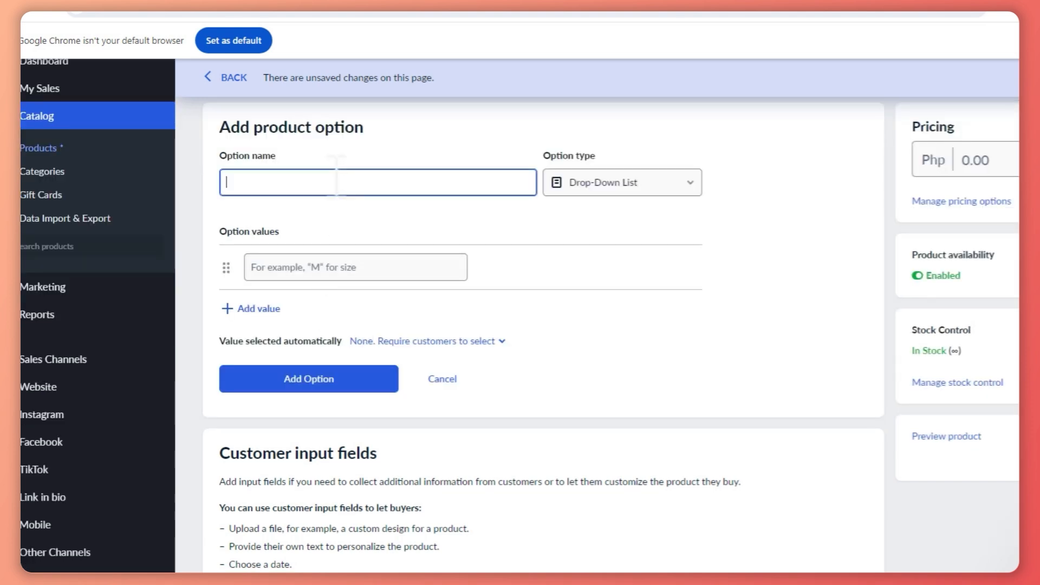
{"action": "left_click", "coordinate": [343, 268]}
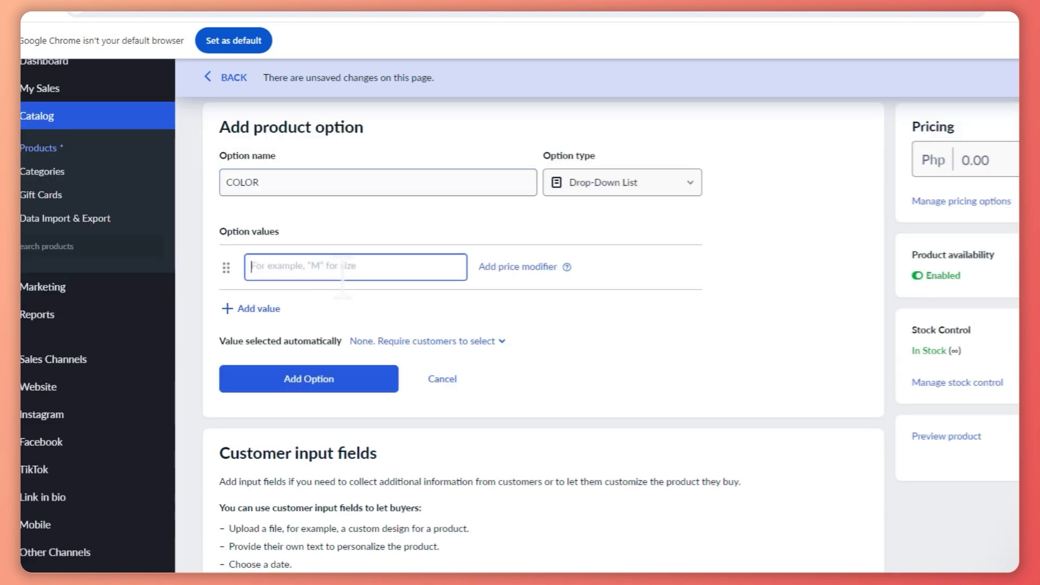
{"action": "type", "text": "RED"}
{"action": "key", "text": "Return"}
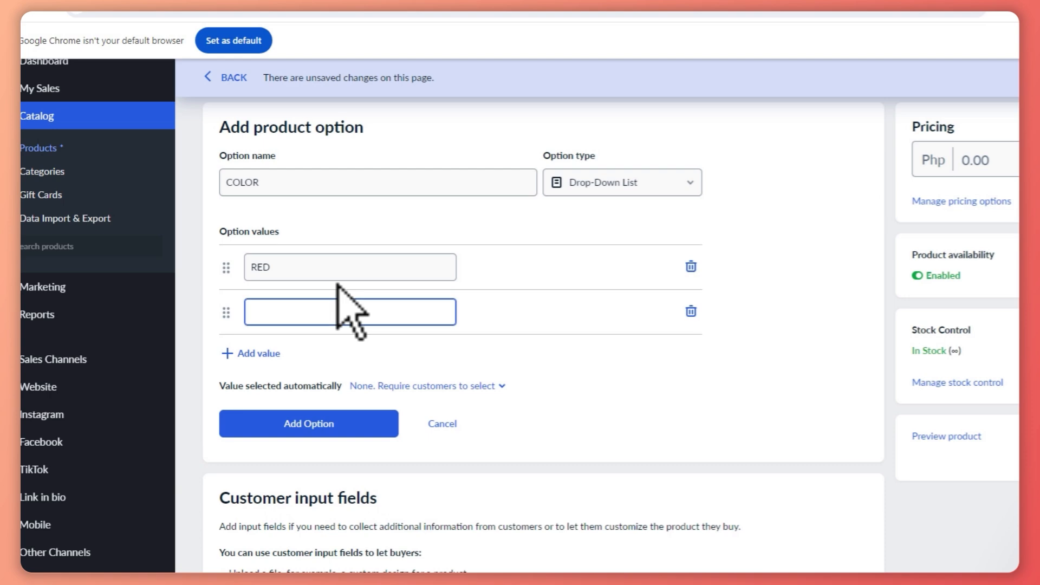
{"action": "type", "text": "BLUE"}
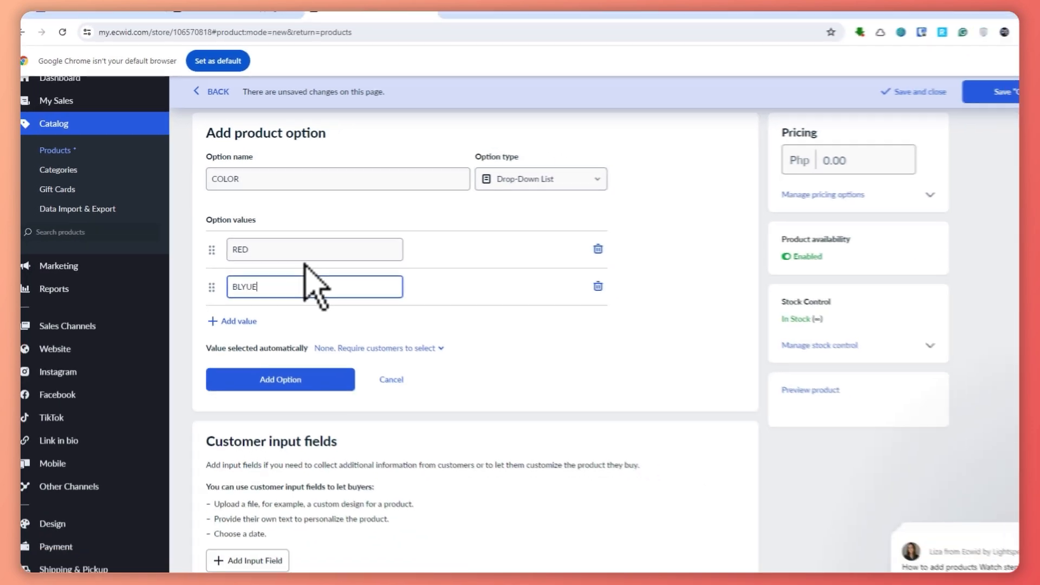
{"action": "key", "text": "Return"}
{"action": "type", "text": "GREEN"}
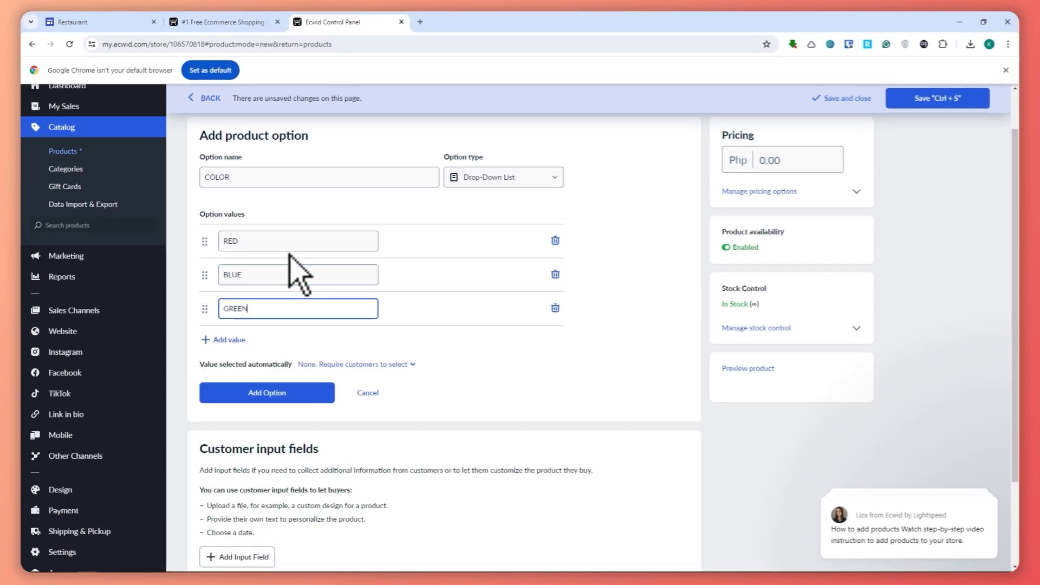
{"action": "left_click", "coordinate": [468, 349]}
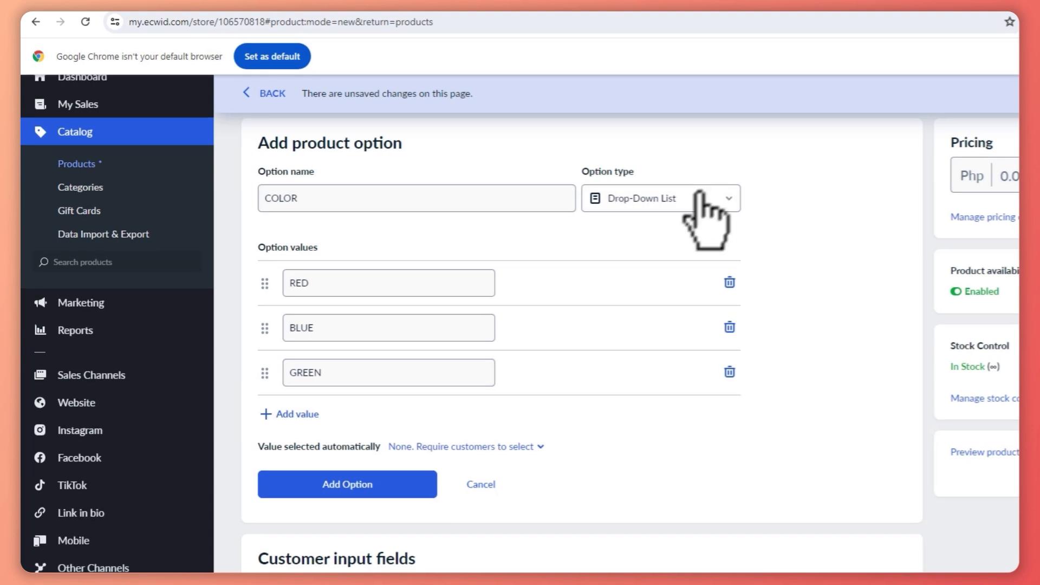
Read the explanation of customer input fields beneath the product option form
{"action": "scroll", "coordinate": [457, 483], "scroll_direction": "down", "scroll_amount": 1}
{"action": "left_click_drag", "start_coordinate": [270, 489], "coordinate": [468, 493]}
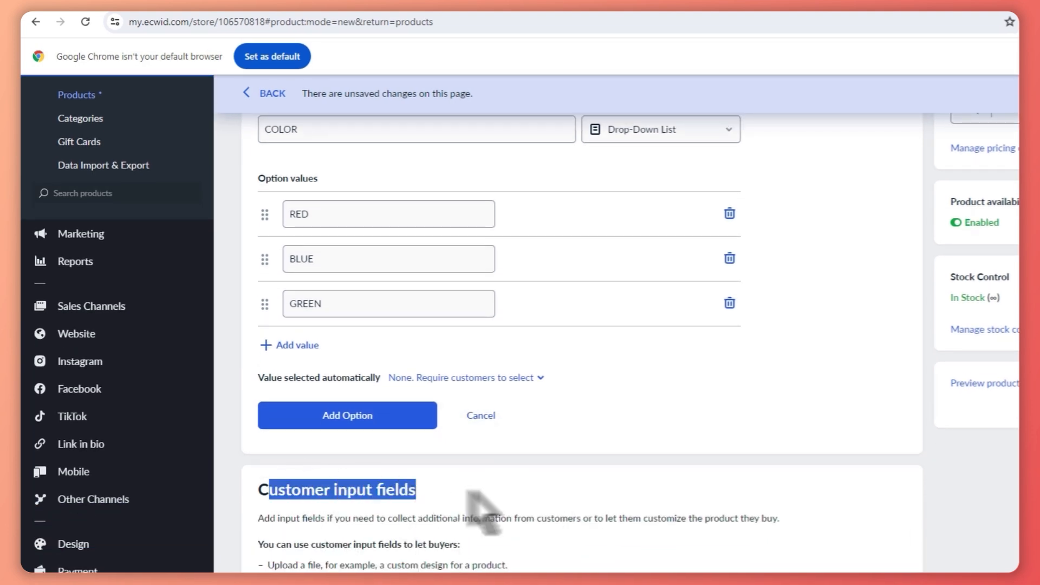
{"action": "left_click_drag", "start_coordinate": [398, 519], "coordinate": [542, 516]}
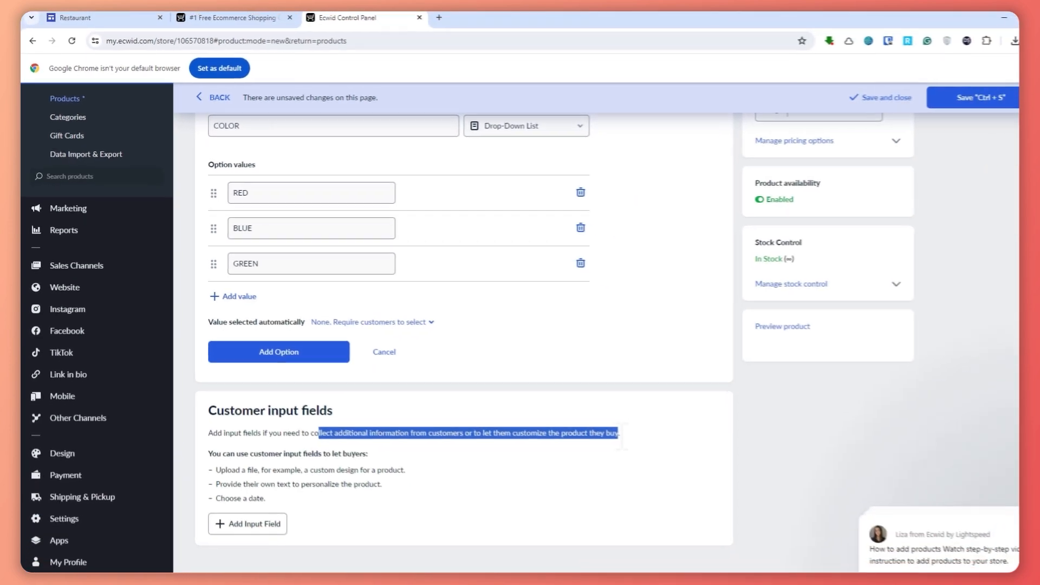
{"action": "left_click", "coordinate": [603, 418]}
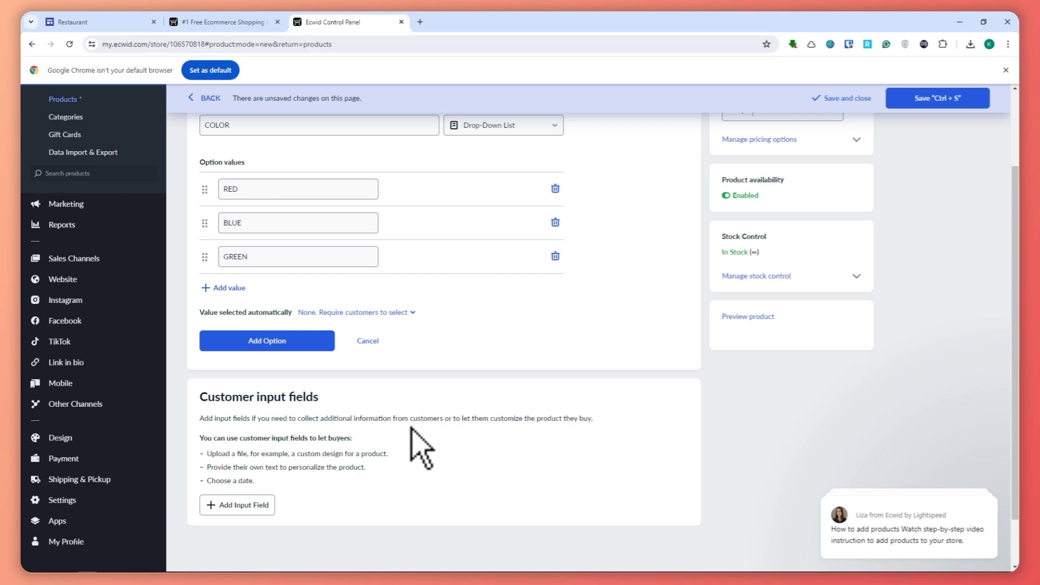
{"action": "scroll", "coordinate": [414, 426], "scroll_direction": "up", "scroll_amount": 2}
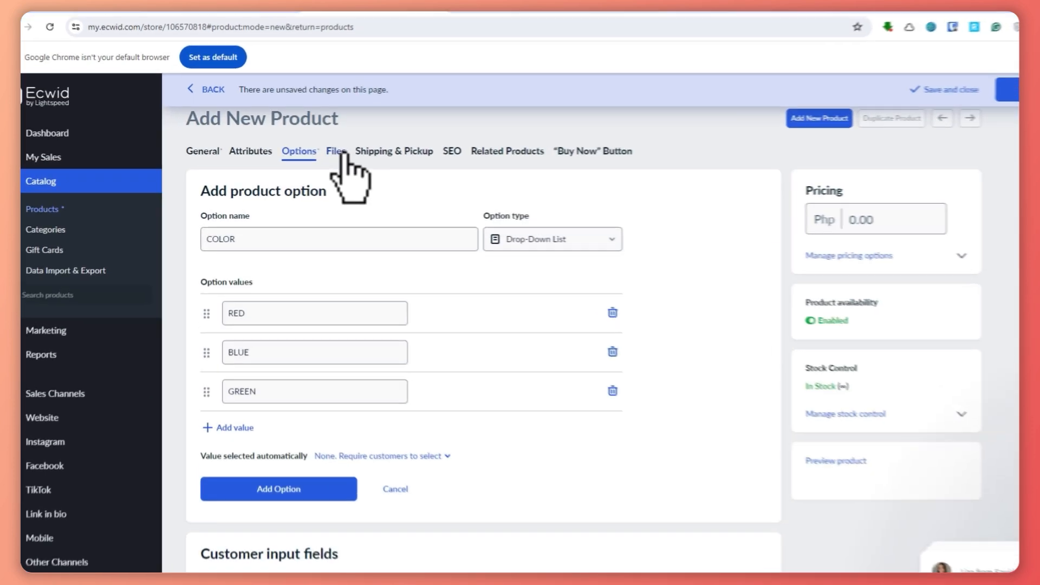
Examine the product's digital goods section and its shipping or pickup requirement
{"action": "left_click", "coordinate": [316, 151]}
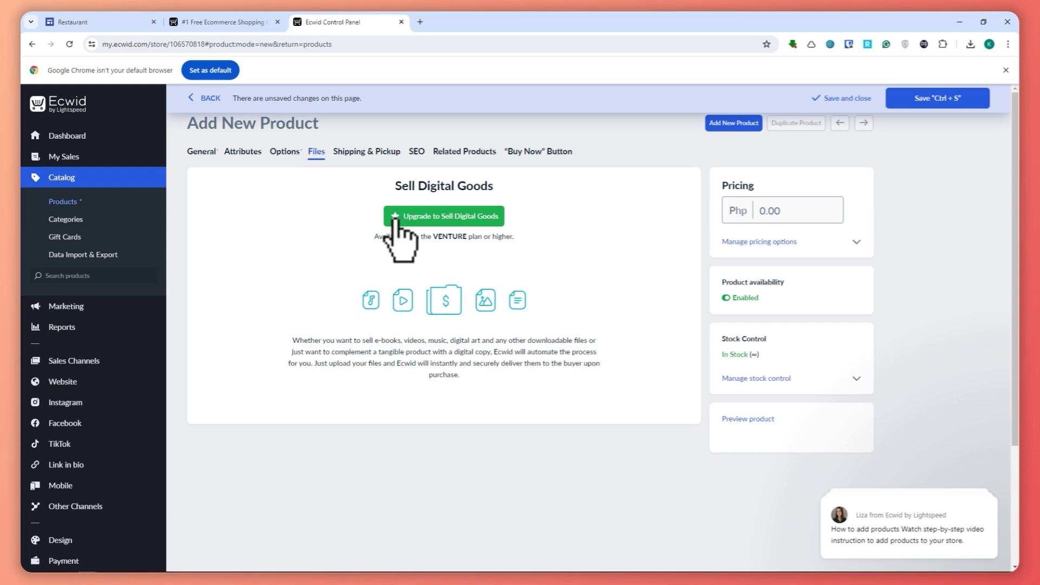
{"action": "left_click", "coordinate": [375, 156]}
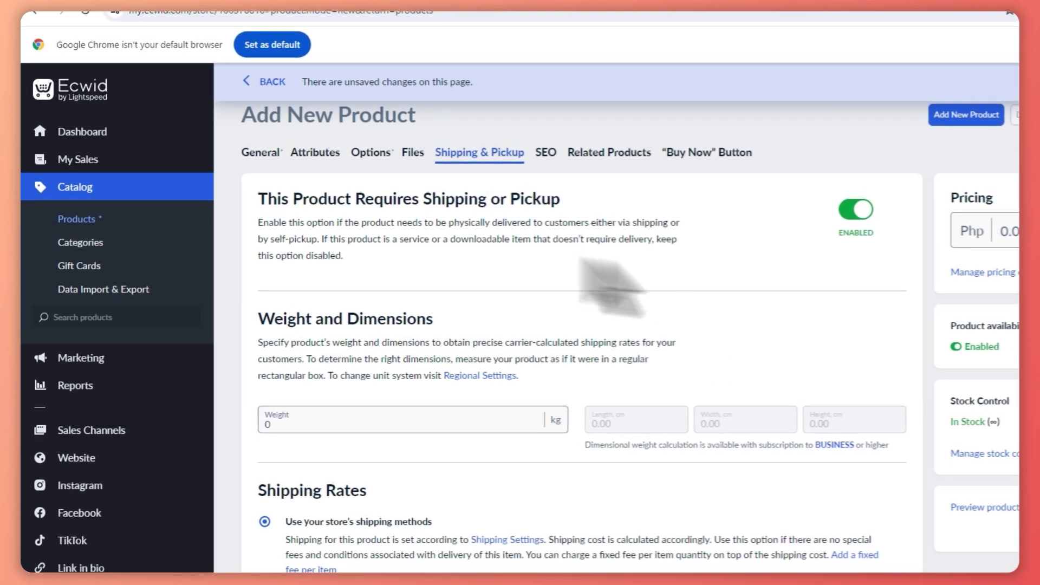
{"action": "left_click_drag", "start_coordinate": [281, 199], "coordinate": [448, 199]}
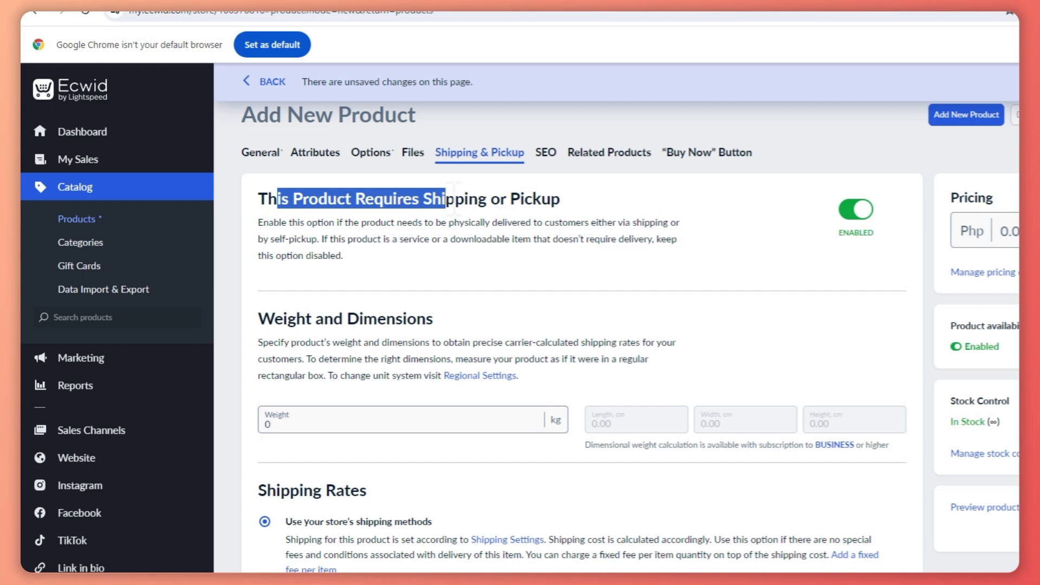
{"action": "left_click", "coordinate": [531, 285]}
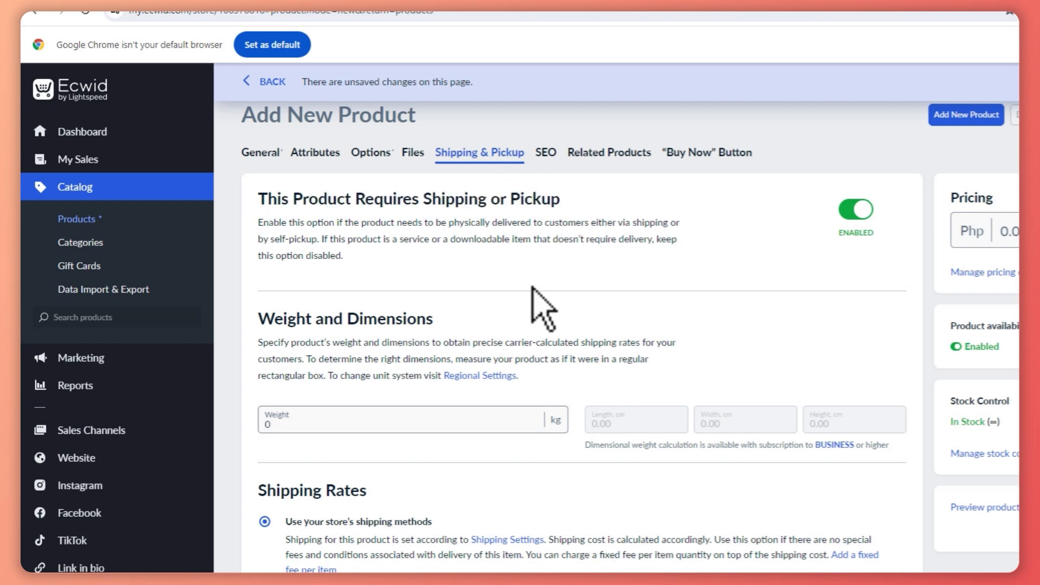
Try product-specific shipping methods for the shipping rates, switch back to the store's shipping methods, and look over the remaining rate choices
{"action": "scroll", "coordinate": [358, 298], "scroll_direction": "down", "scroll_amount": 4}
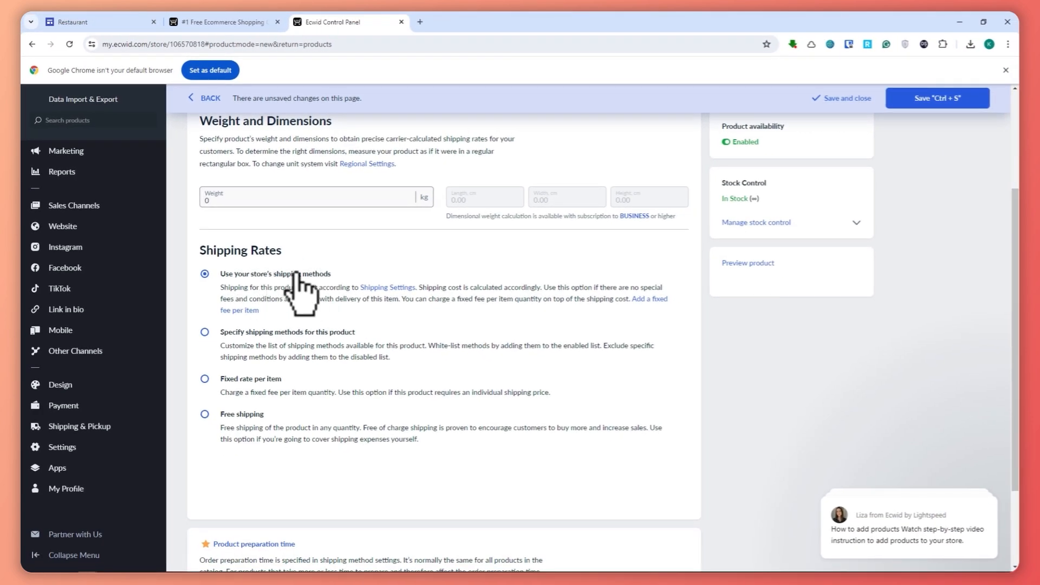
{"action": "left_click", "coordinate": [261, 342]}
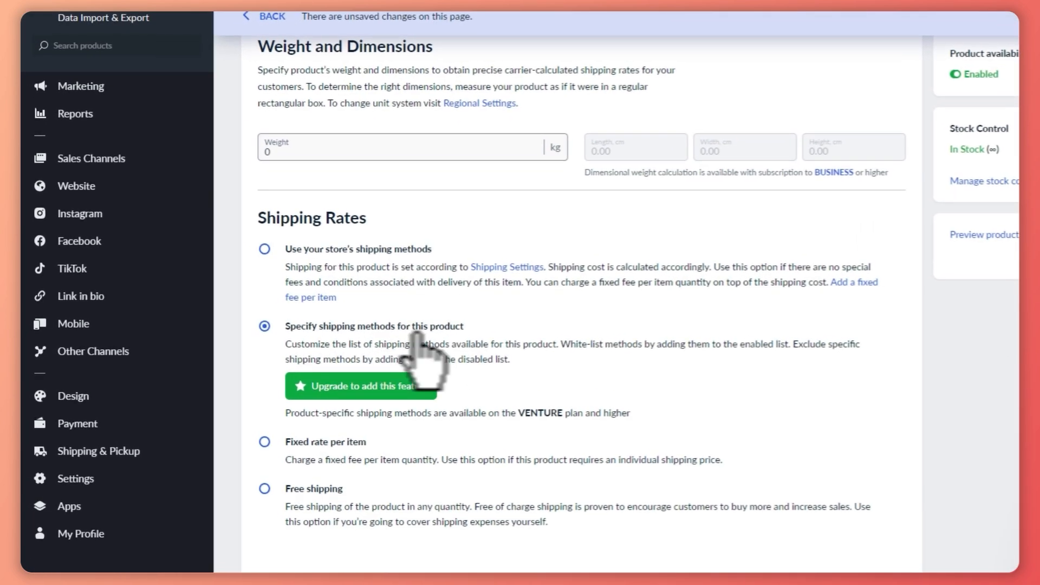
{"action": "left_click", "coordinate": [268, 250]}
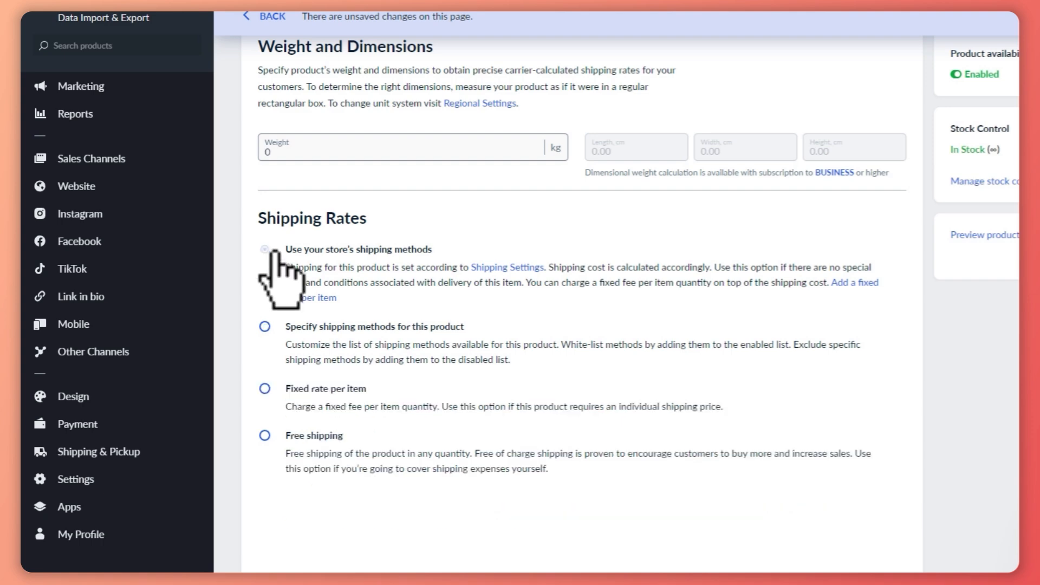
{"action": "scroll", "coordinate": [392, 274], "scroll_direction": "down", "scroll_amount": 3}
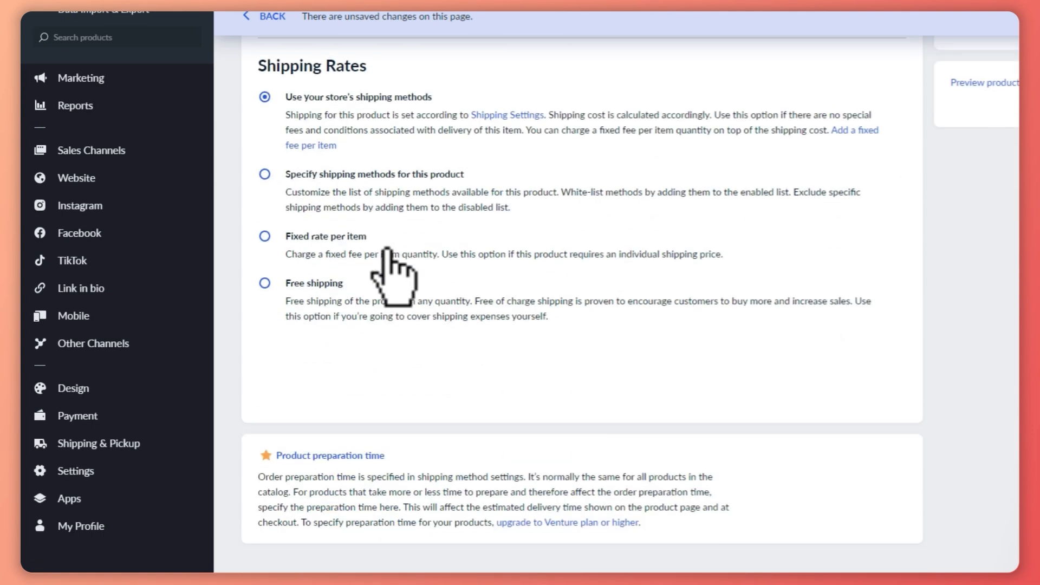
{"action": "scroll", "coordinate": [386, 249], "scroll_direction": "up", "scroll_amount": 2}
{"action": "scroll", "coordinate": [387, 249], "scroll_direction": "down", "scroll_amount": 2}
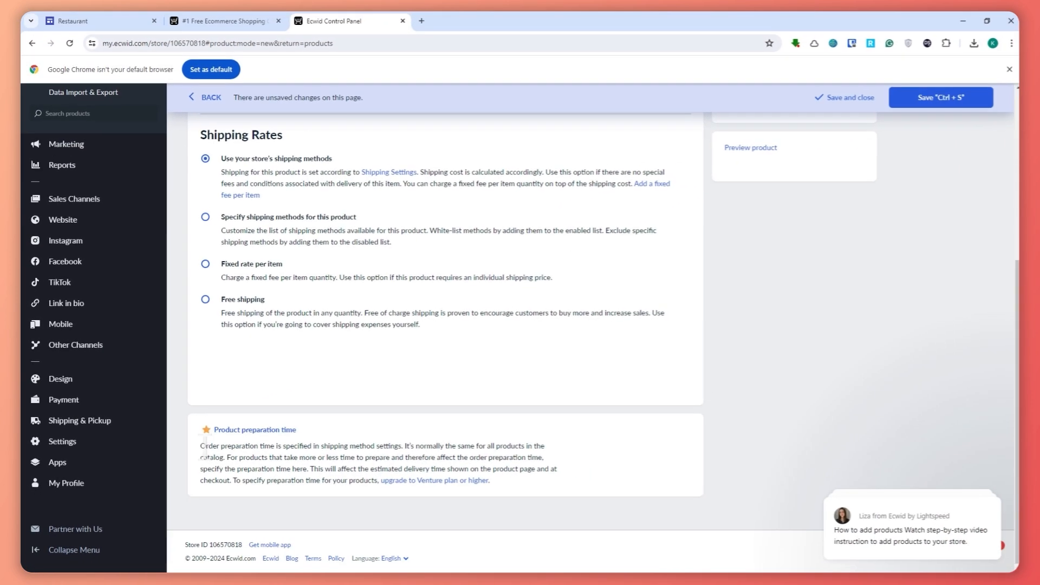
Read the product preparation time explanation and open the product's SEO settings with the Google preview
{"action": "left_click_drag", "start_coordinate": [205, 446], "coordinate": [323, 446]}
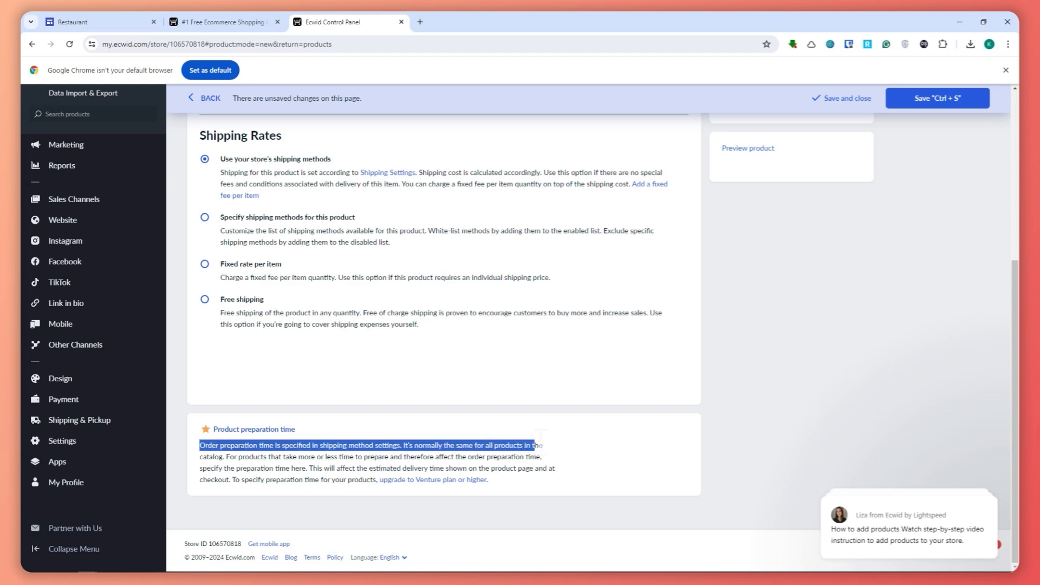
{"action": "left_click_drag", "start_coordinate": [550, 450], "coordinate": [553, 464]}
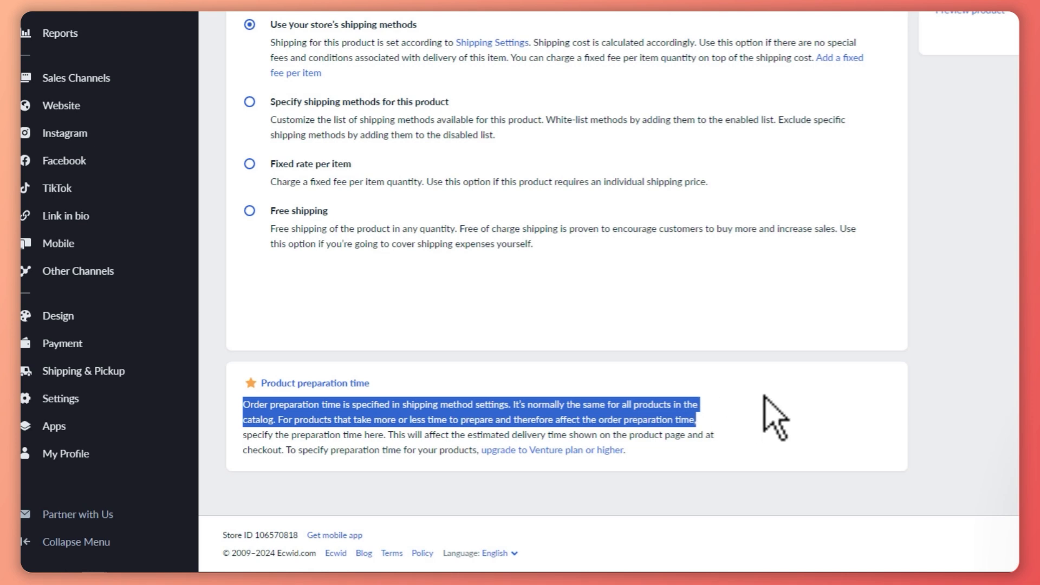
{"action": "left_click", "coordinate": [765, 396]}
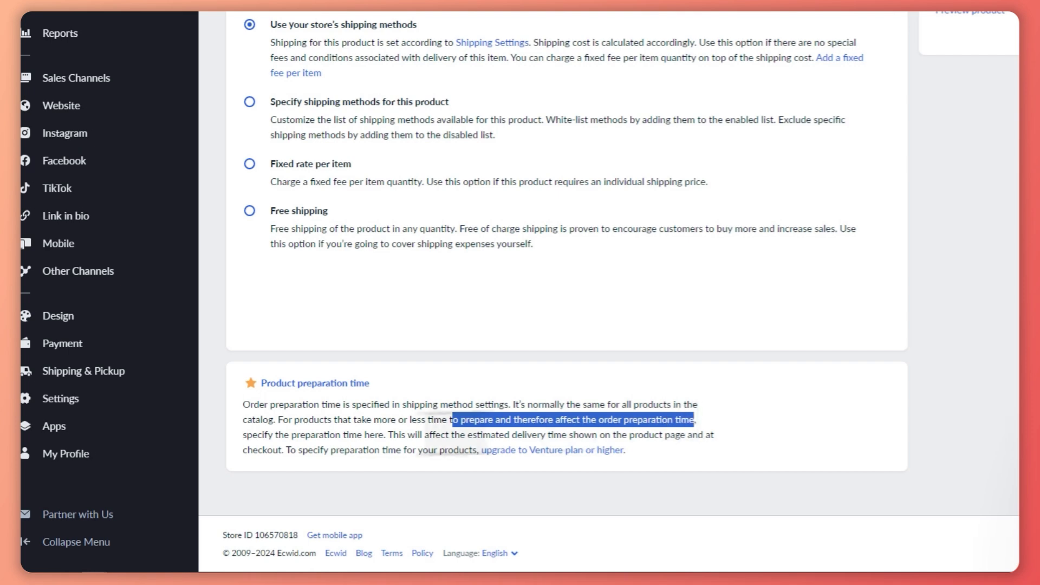
{"action": "left_click_drag", "start_coordinate": [252, 435], "coordinate": [349, 434]}
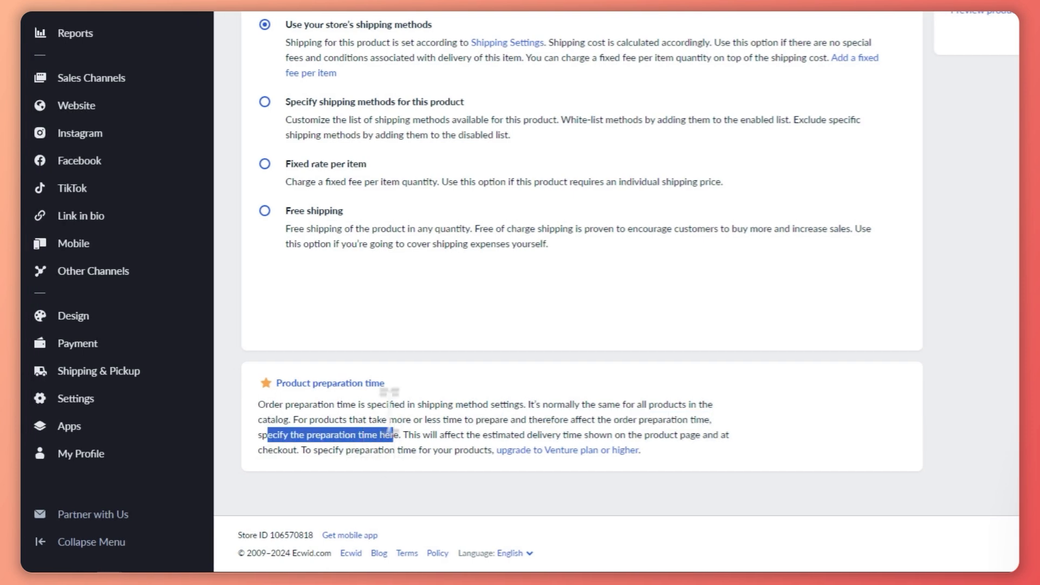
{"action": "scroll", "coordinate": [455, 404], "scroll_direction": "up", "scroll_amount": 7}
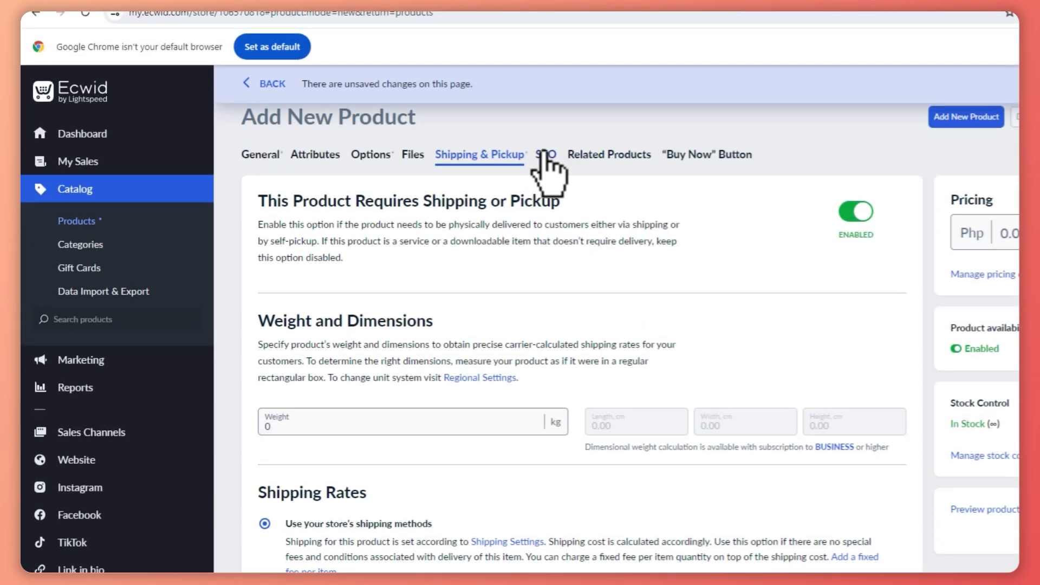
{"action": "left_click", "coordinate": [545, 15]}
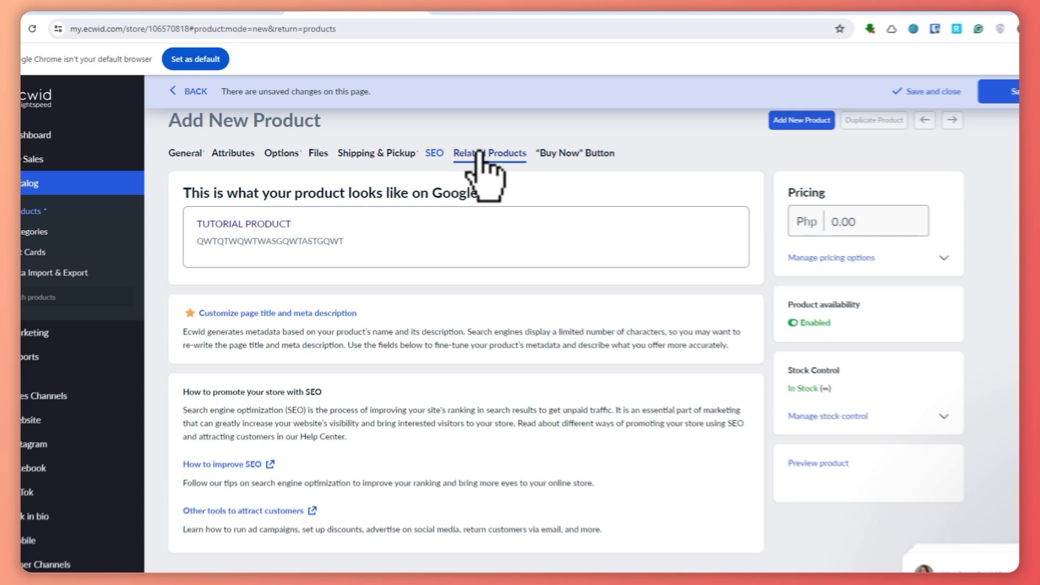
Enable related products for the new product, using 5 random products from the catalog, and read the section's explanation
{"action": "left_click", "coordinate": [515, 155]}
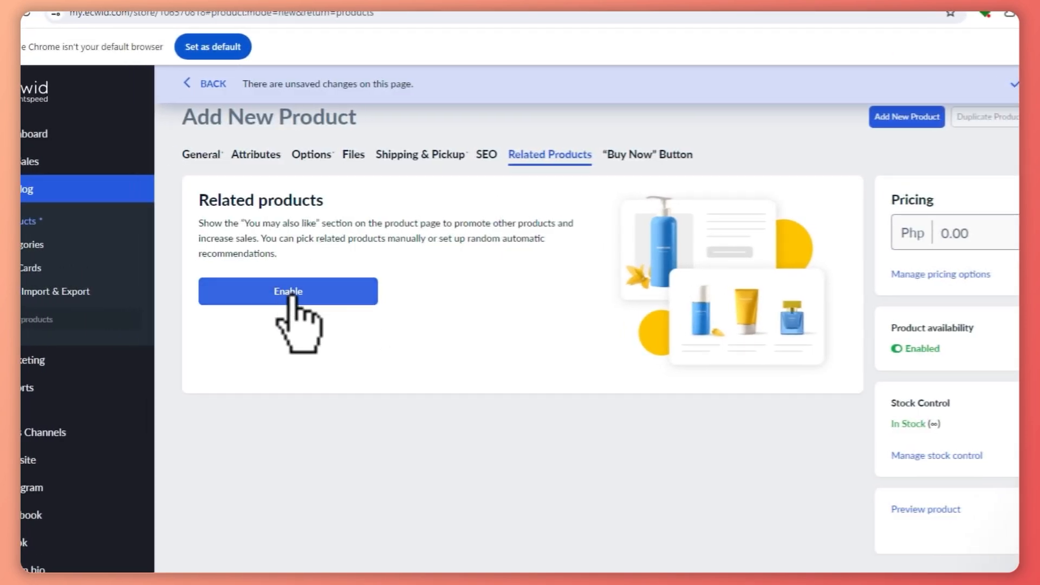
{"action": "left_click", "coordinate": [288, 293]}
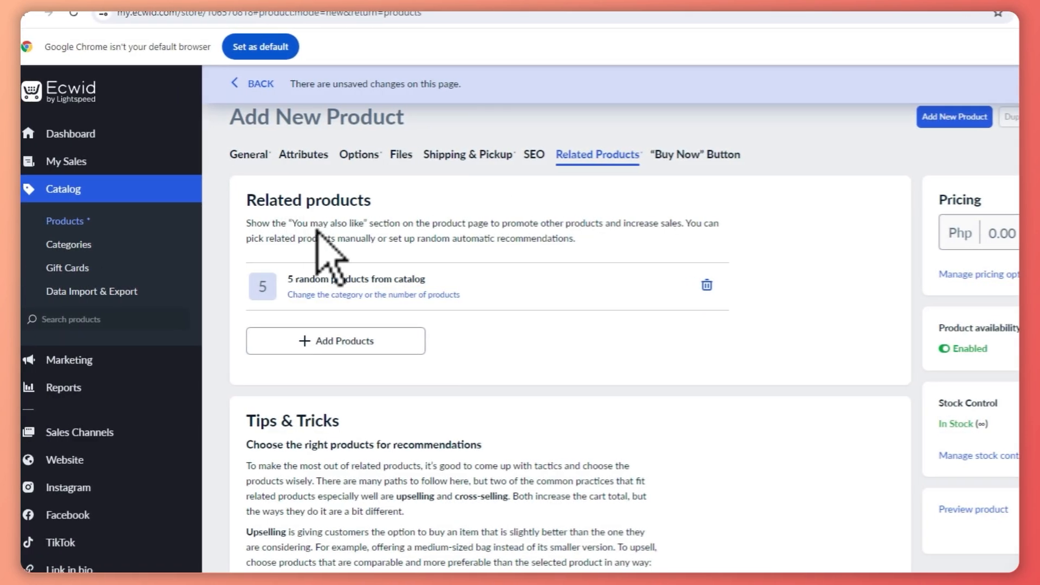
{"action": "left_click_drag", "start_coordinate": [552, 228], "coordinate": [603, 233]}
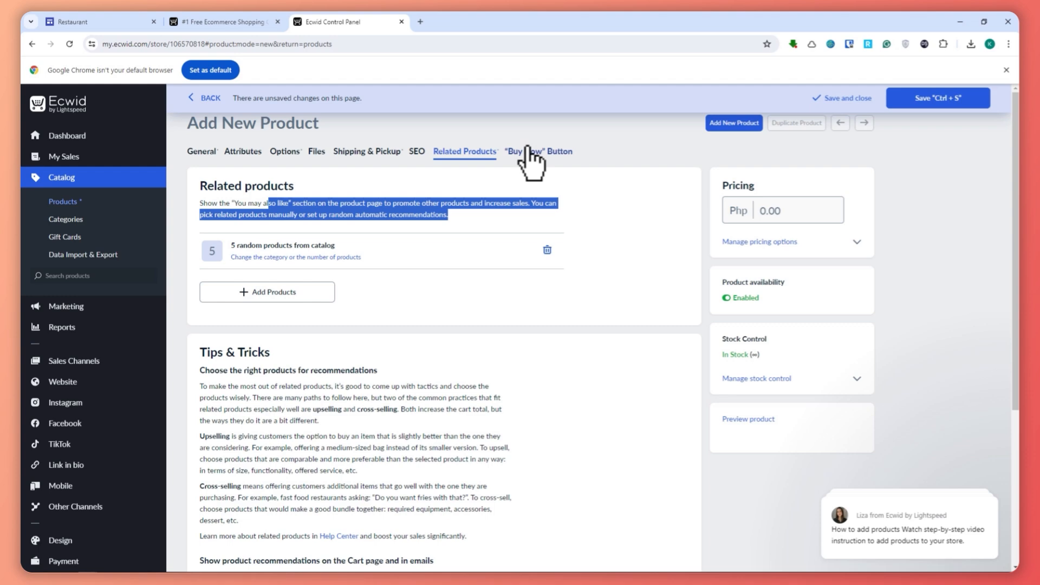
Read the "Buy Now" button explanation and try to embed the unsaved product, staying on its page
{"action": "left_click", "coordinate": [663, 154]}
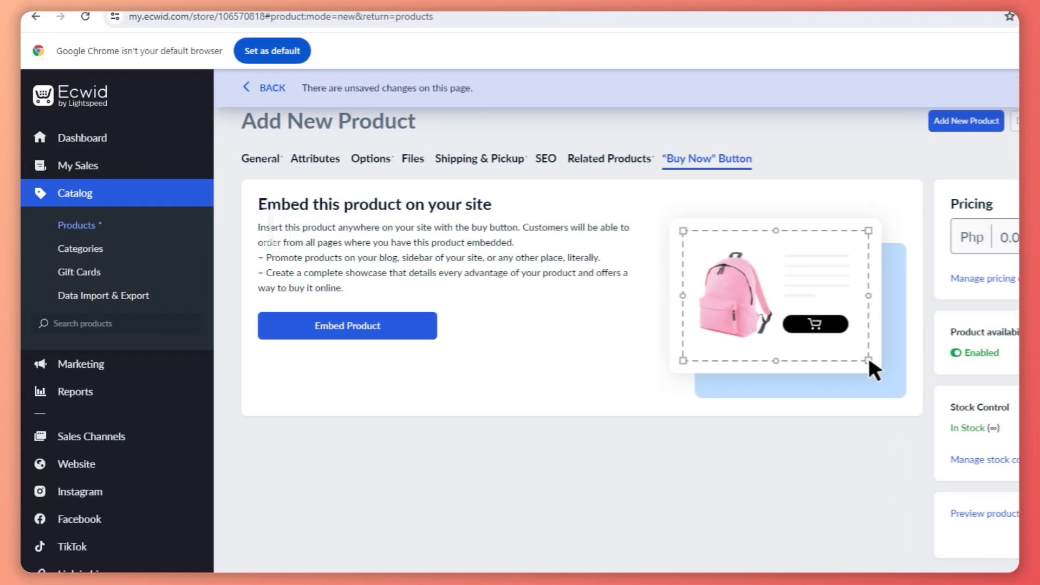
{"action": "left_click_drag", "start_coordinate": [482, 219], "coordinate": [629, 239]}
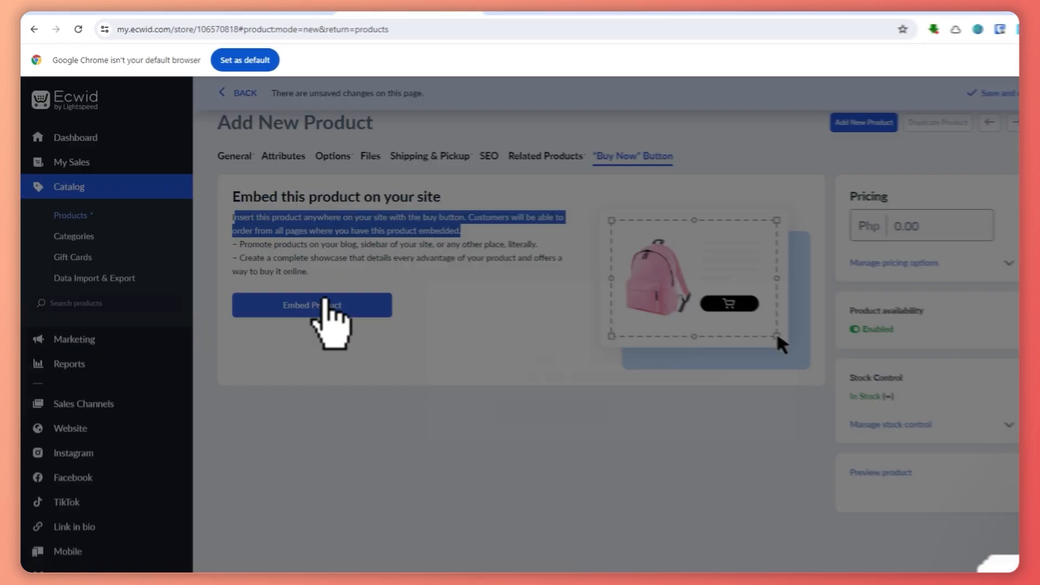
{"action": "left_click", "coordinate": [271, 277]}
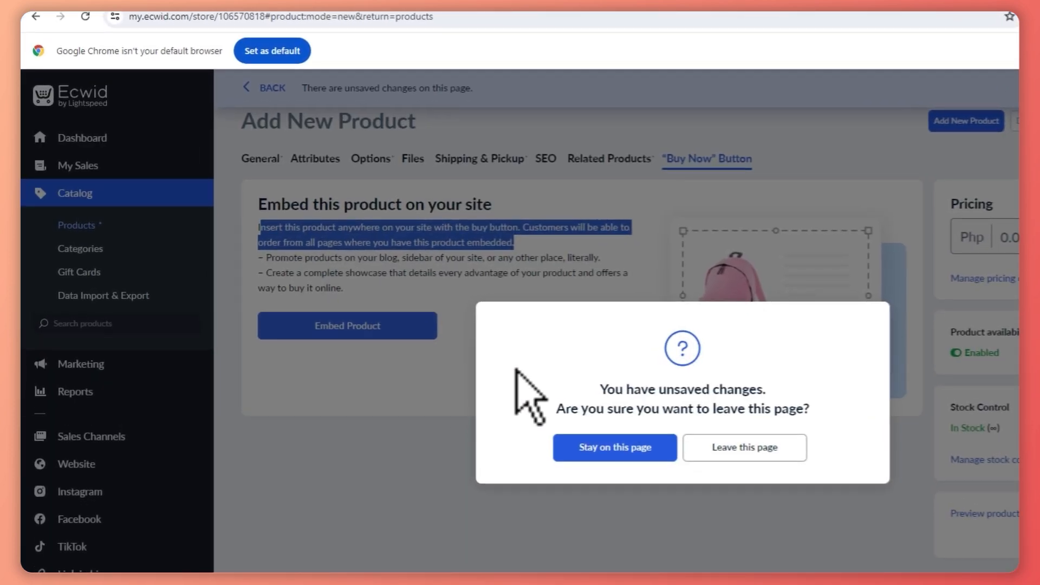
{"action": "left_click", "coordinate": [656, 447]}
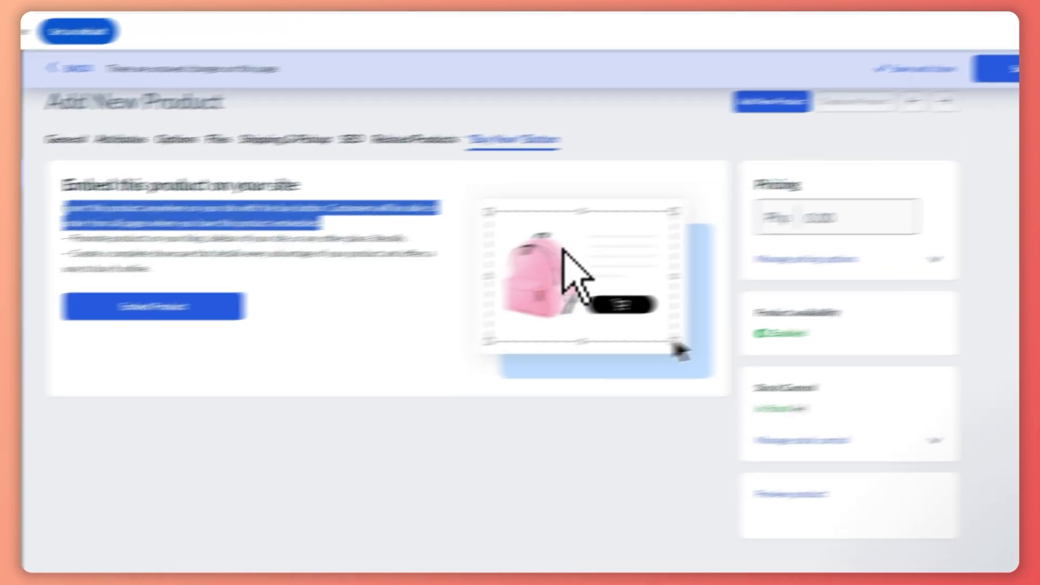
Set the product's price to Php 250 and save the product
{"action": "left_click", "coordinate": [765, 227]}
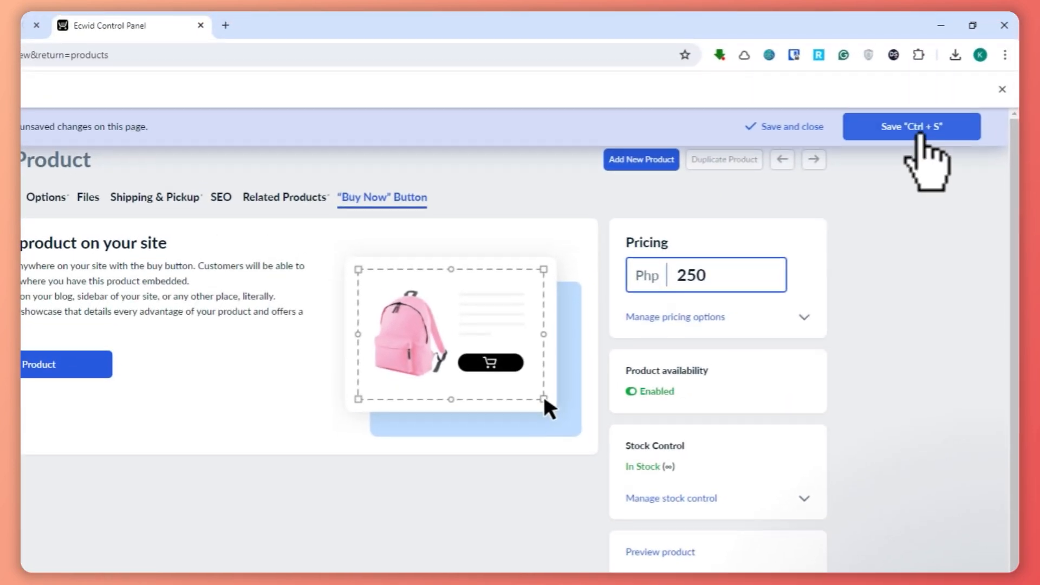
{"action": "left_click", "coordinate": [931, 132]}
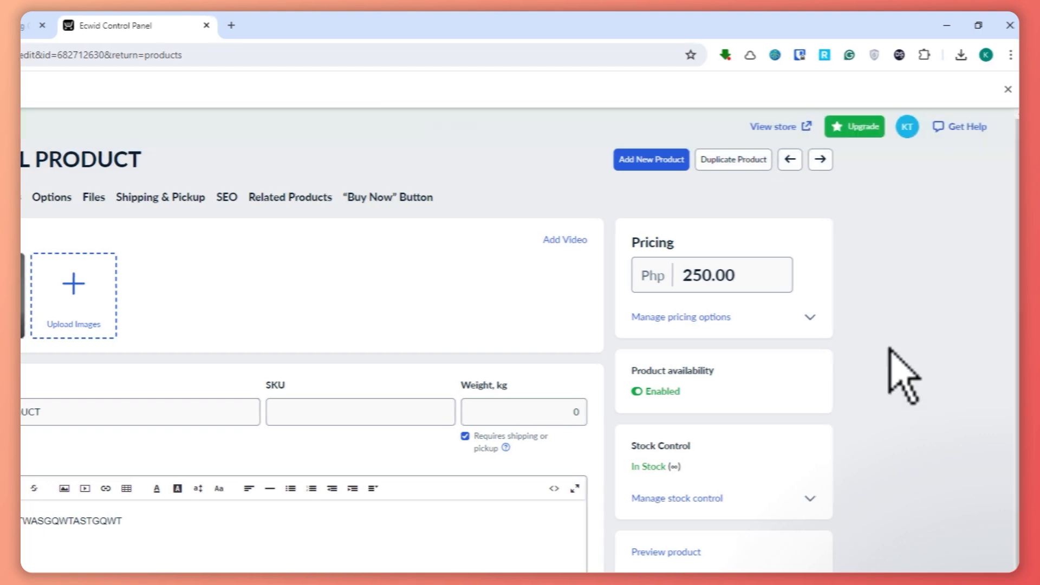
Start embedding the saved TUTORIAL PRODUCT through its "Buy Now" button settings
{"action": "left_click", "coordinate": [408, 205]}
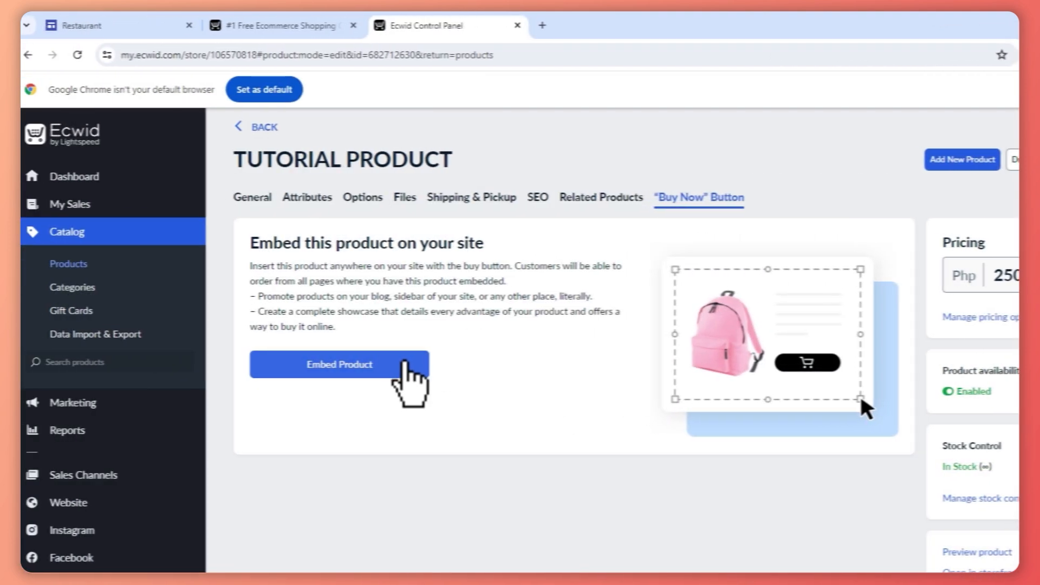
{"action": "left_click", "coordinate": [406, 368]}
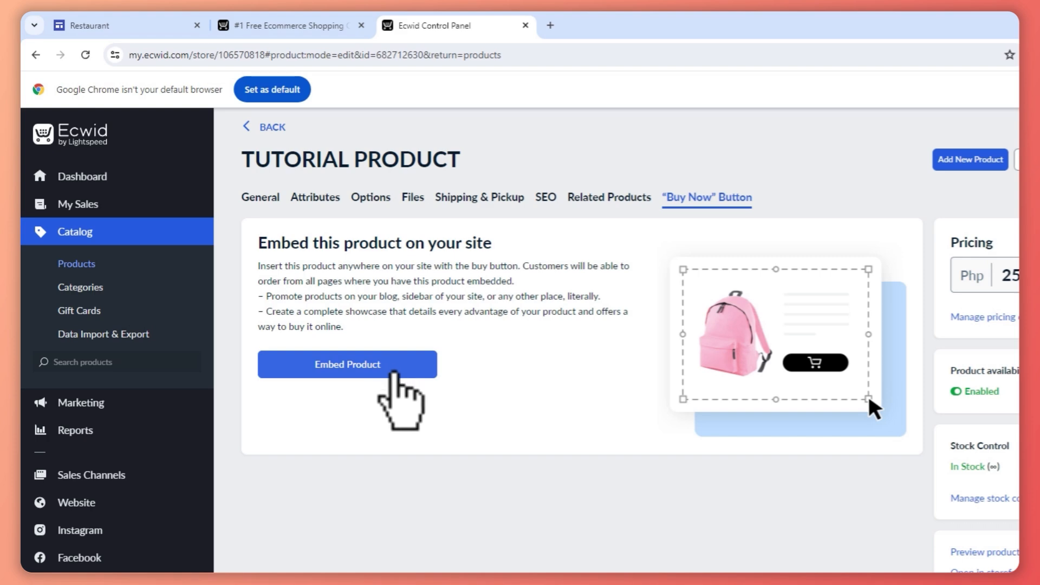
{"action": "left_click", "coordinate": [394, 373]}
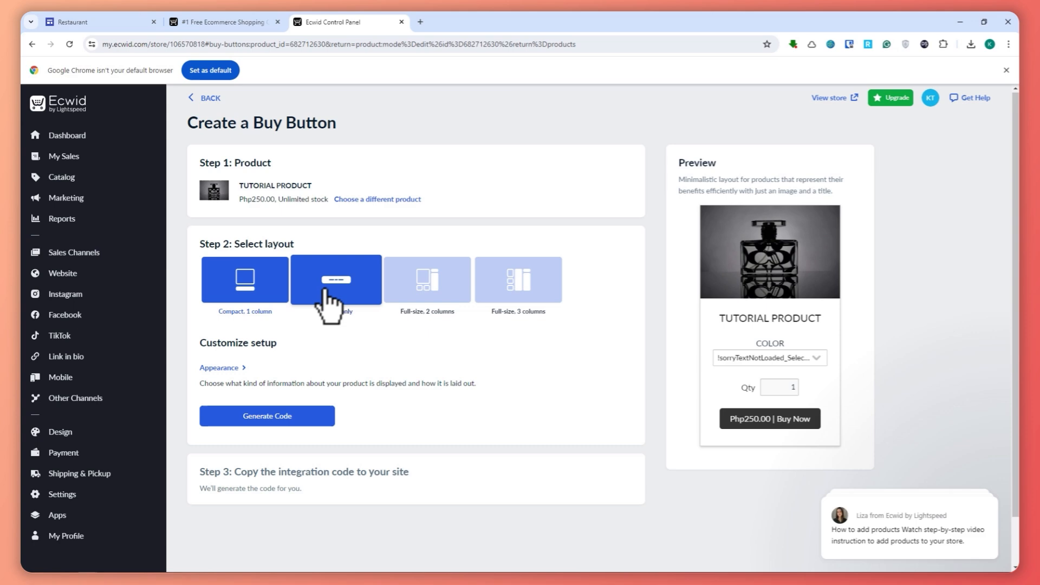
Try the button-only and the full-size 2- and 3-column buy button layouts, and return to Compact, 1 column
{"action": "left_click", "coordinate": [325, 290]}
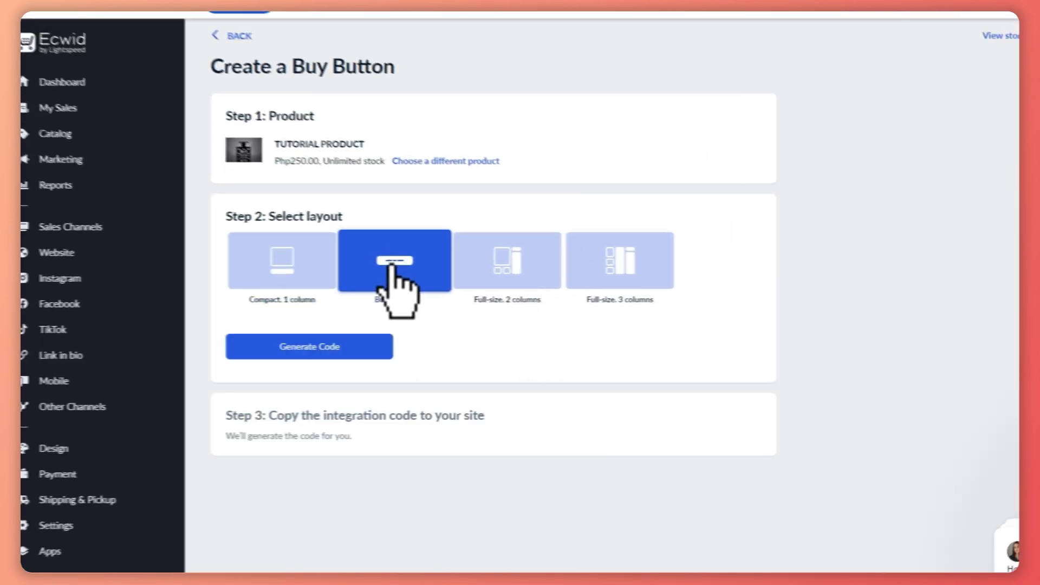
{"action": "left_click", "coordinate": [234, 285]}
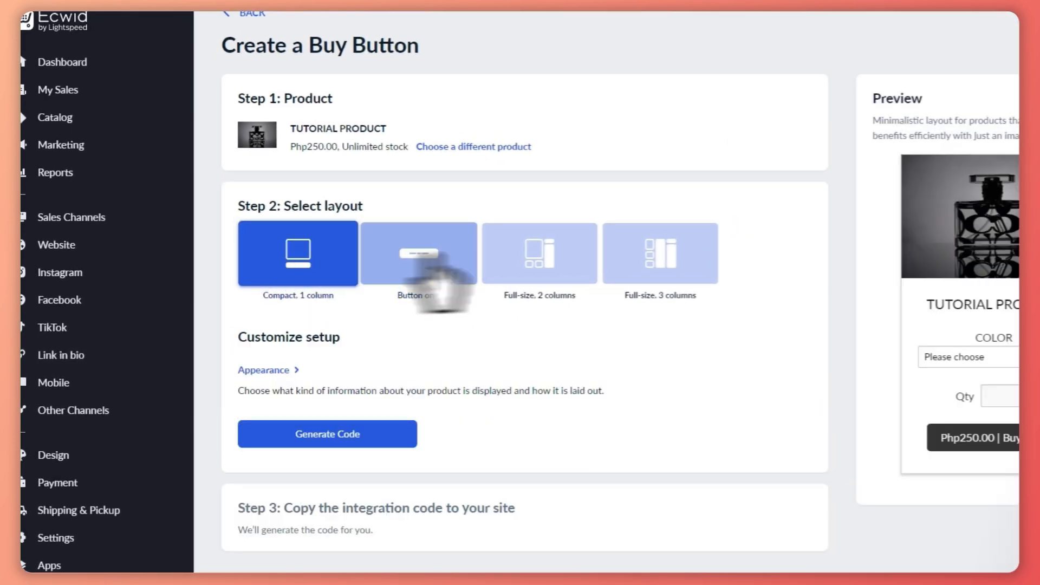
{"action": "left_click", "coordinate": [539, 252]}
{"action": "left_click", "coordinate": [609, 248]}
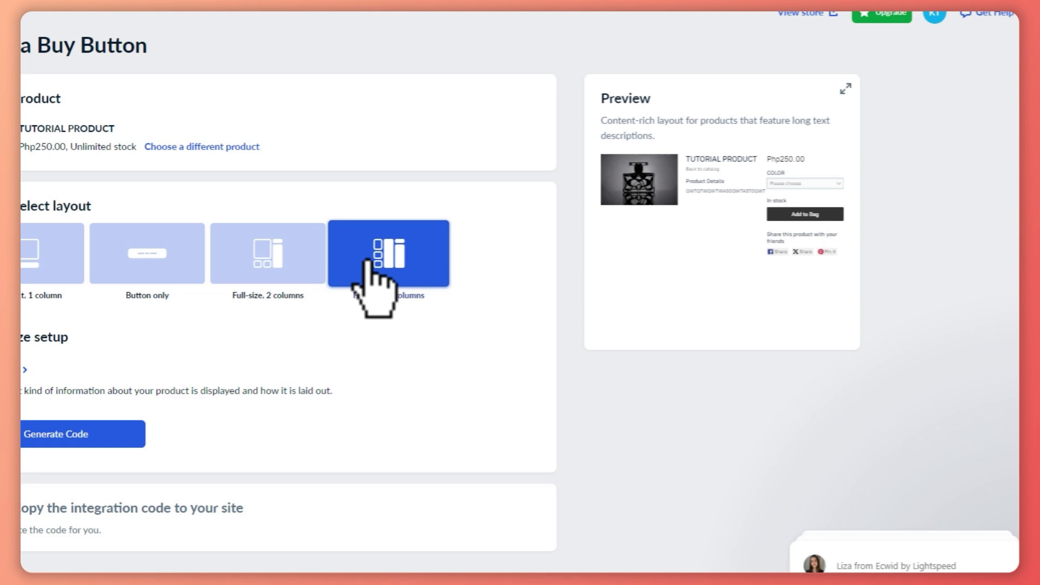
{"action": "left_click", "coordinate": [37, 266]}
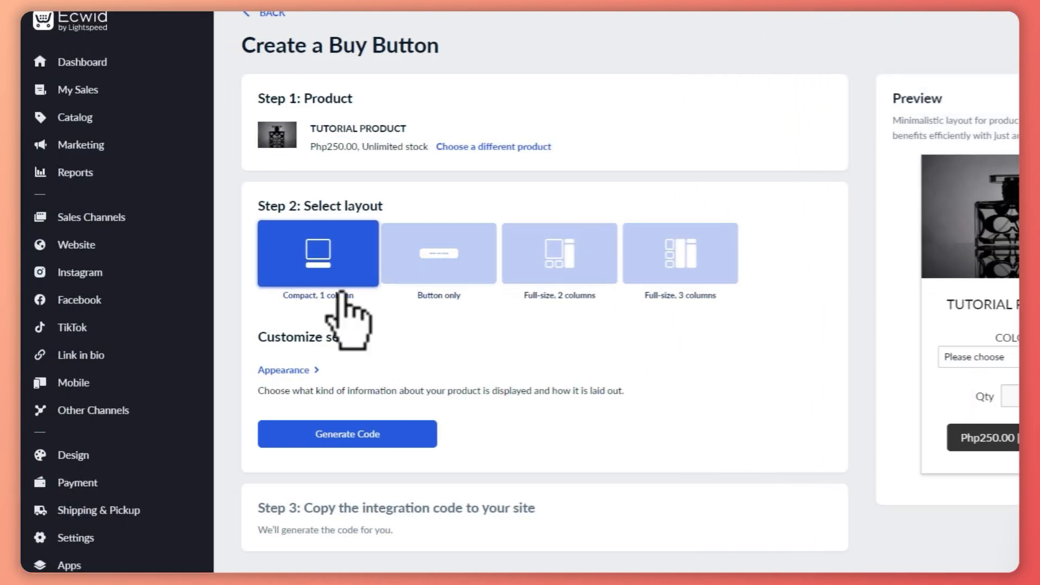
Generate the integration code for the compact one-column buy button and copy it
{"action": "left_click", "coordinate": [348, 435]}
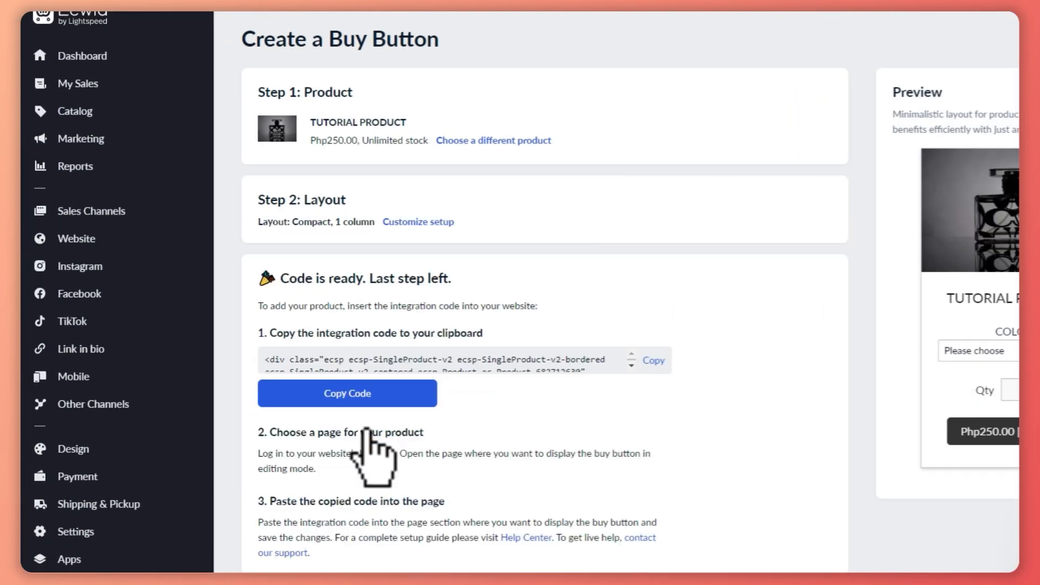
{"action": "left_click", "coordinate": [348, 416]}
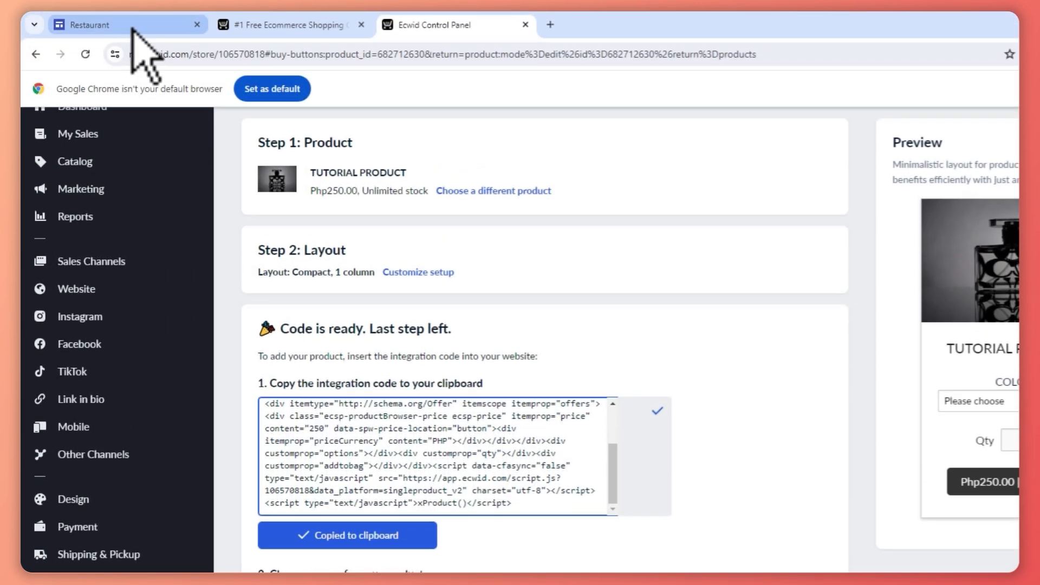
Switch to the Restaurant page in Google Sites and insert the copied buy button code as an embed
{"action": "left_click", "coordinate": [134, 28]}
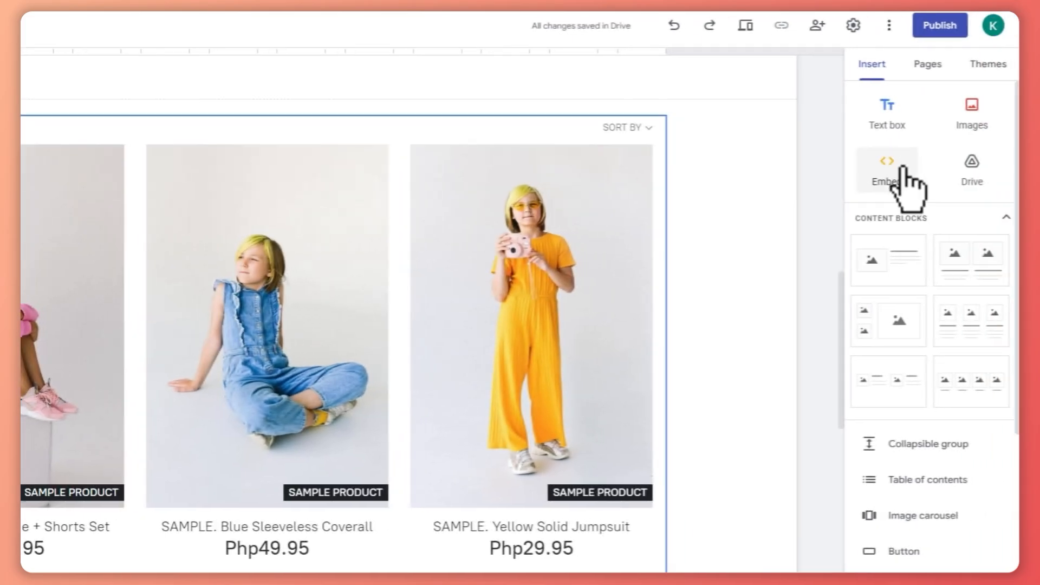
{"action": "left_click", "coordinate": [903, 169]}
{"action": "left_click", "coordinate": [259, 288]}
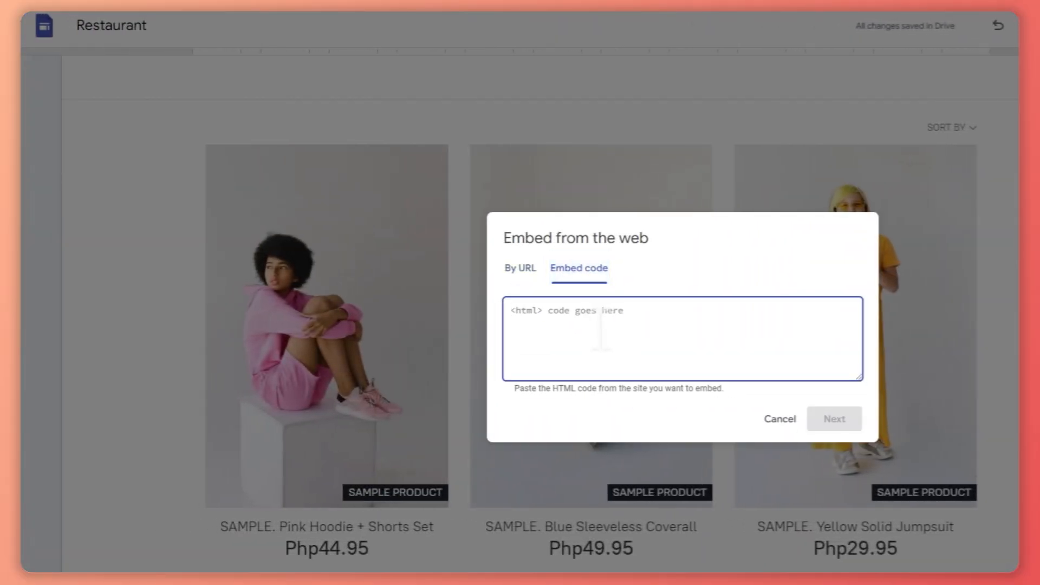
{"action": "right_click", "coordinate": [601, 330]}
{"action": "left_click", "coordinate": [662, 150]}
{"action": "left_click", "coordinate": [834, 418]}
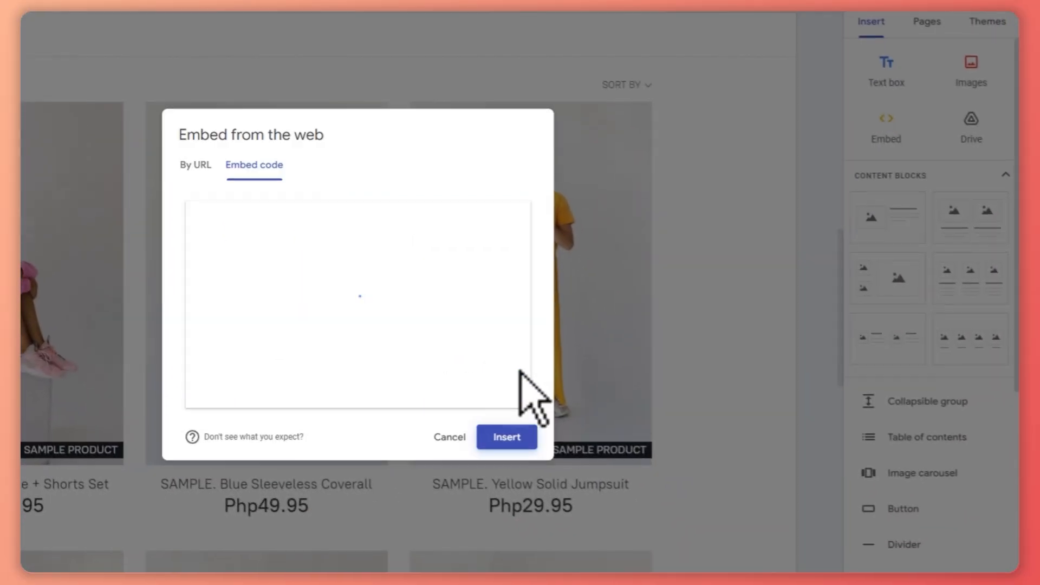
{"action": "left_click", "coordinate": [525, 434]}
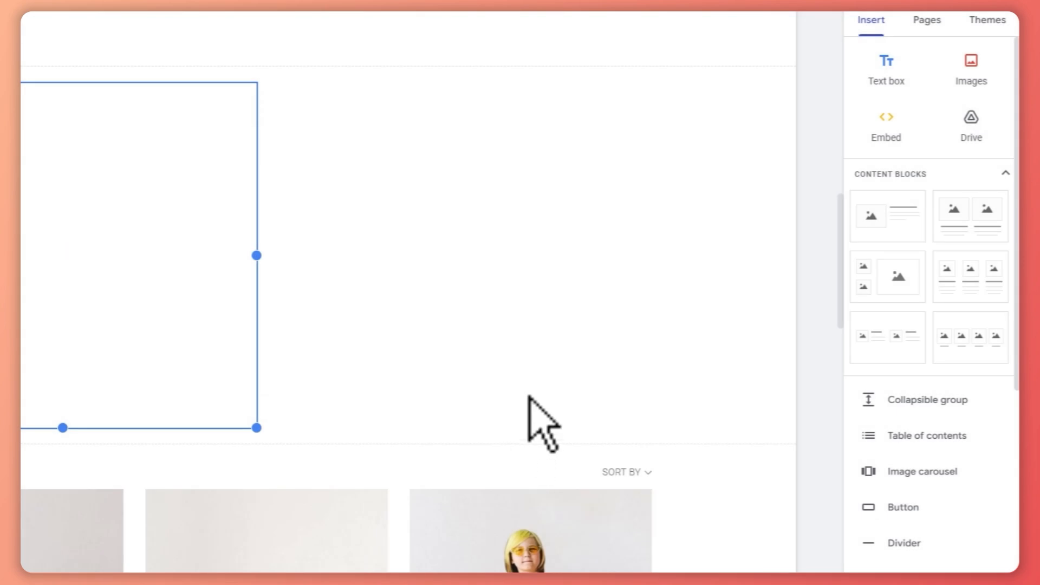
Check how the newly embedded buy button card renders above the store on the page
{"action": "left_click", "coordinate": [330, 267]}
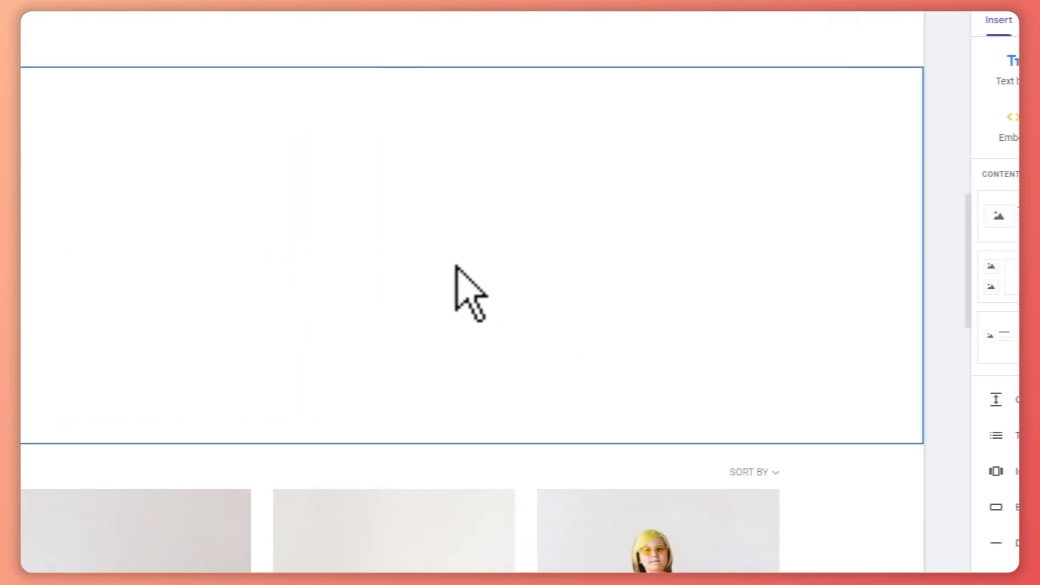
{"action": "left_click", "coordinate": [334, 341]}
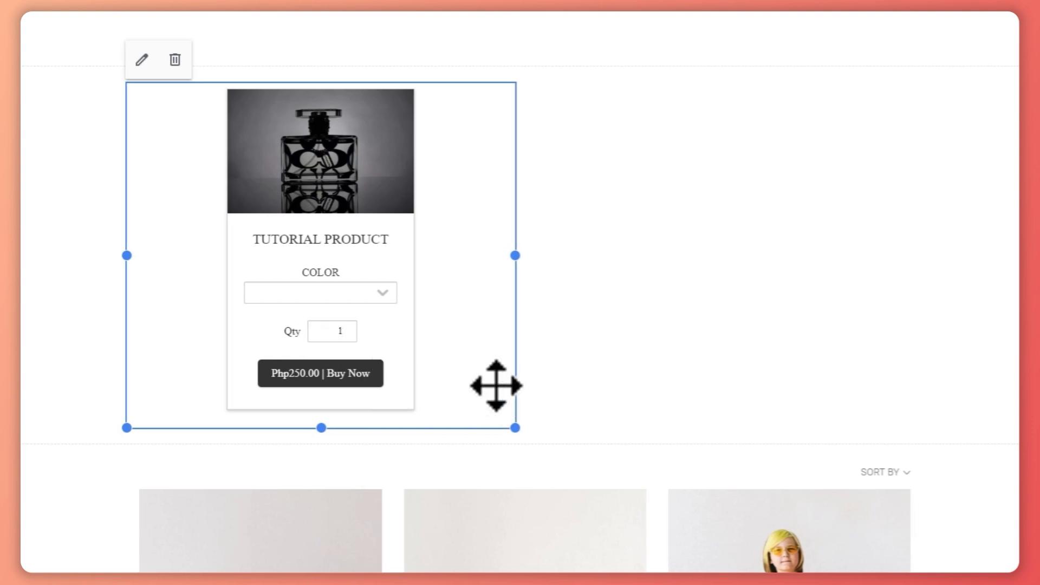
{"action": "left_click", "coordinate": [477, 326]}
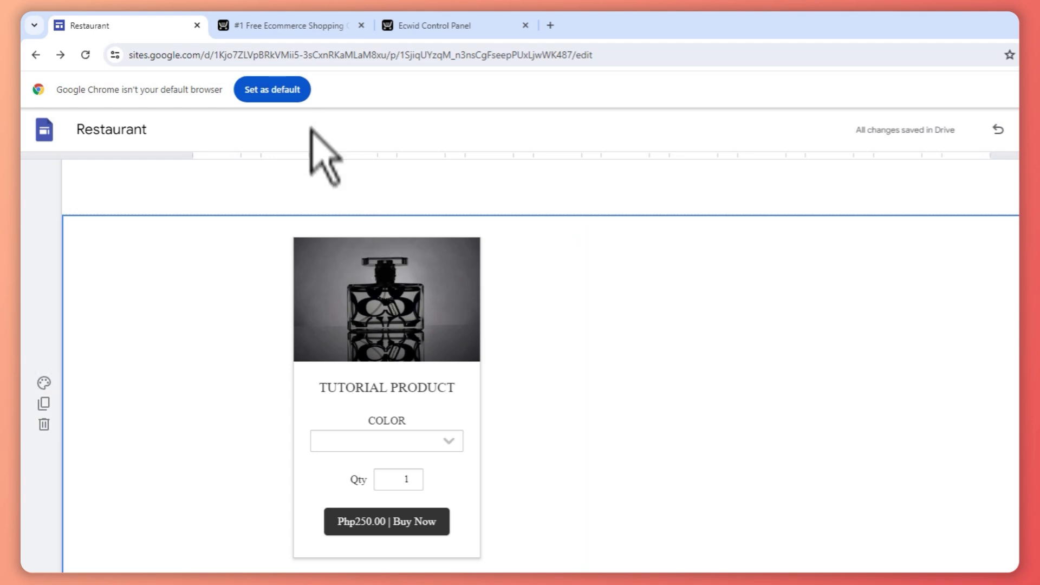
Reload the Restaurant site editor and review the embedded product card beneath the price text
{"action": "scroll", "coordinate": [448, 316], "scroll_direction": "down", "scroll_amount": 1}
{"action": "left_click", "coordinate": [313, 21]}
{"action": "left_click", "coordinate": [97, 28]}
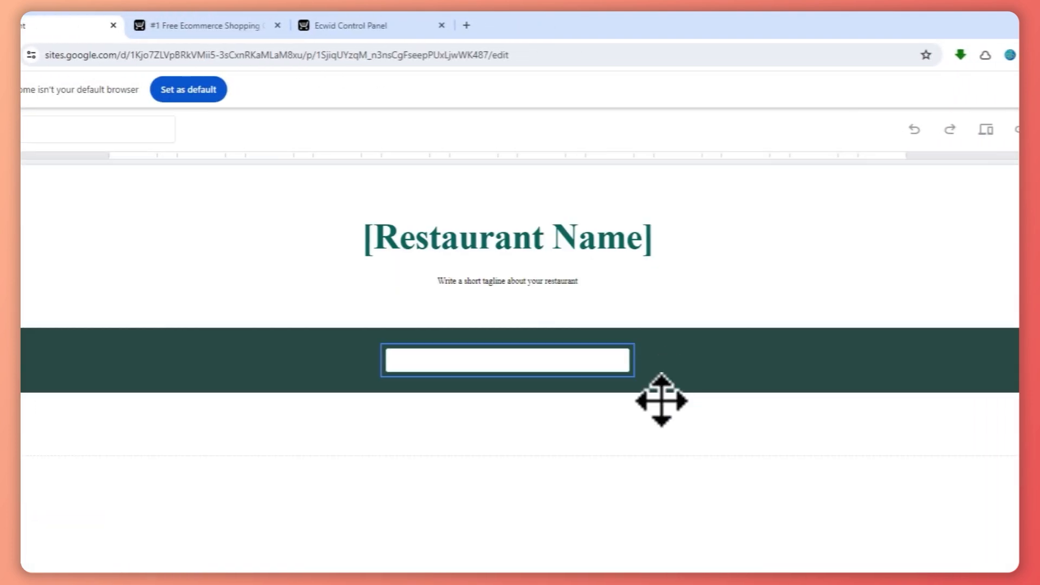
{"action": "scroll", "coordinate": [525, 364], "scroll_direction": "down", "scroll_amount": 5}
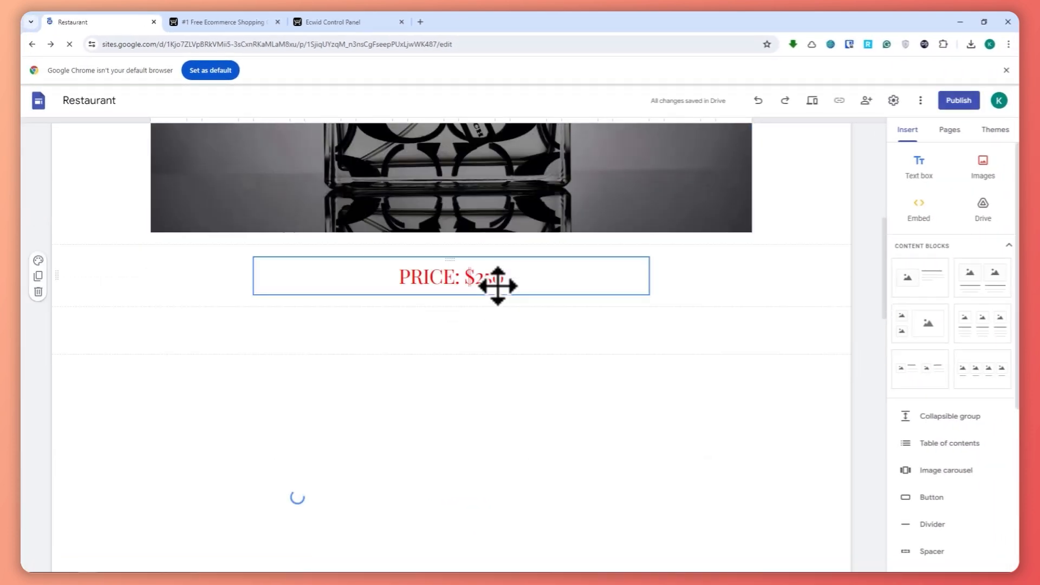
{"action": "scroll", "coordinate": [497, 285], "scroll_direction": "down", "scroll_amount": 3}
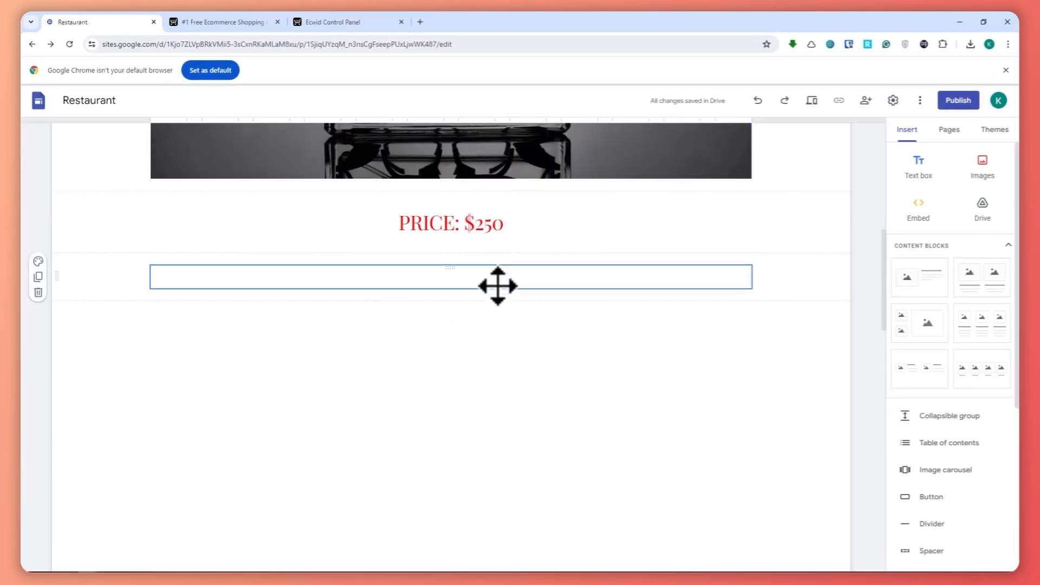
{"action": "scroll", "coordinate": [355, 229], "scroll_direction": "up", "scroll_amount": 1}
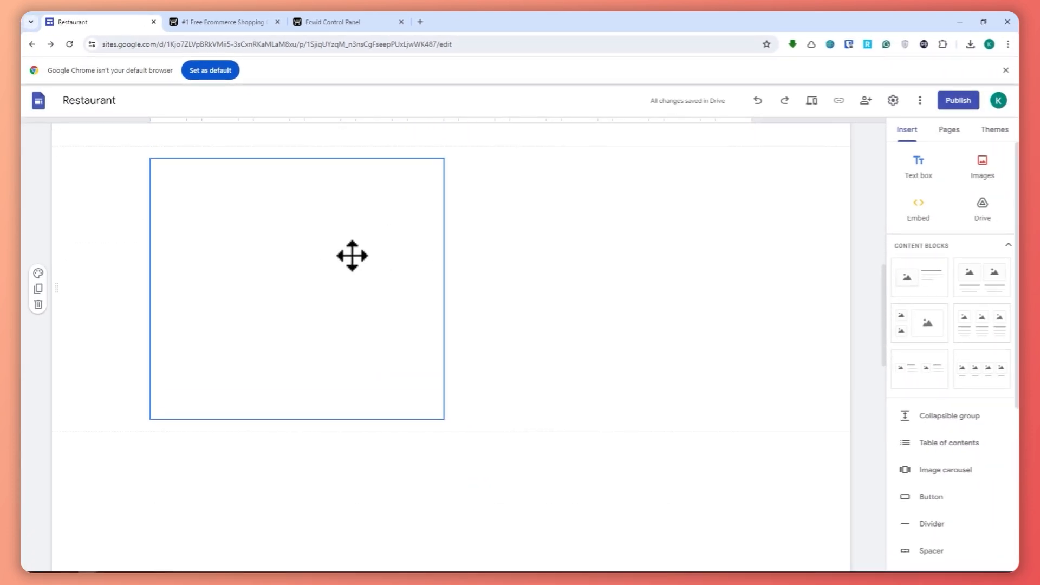
{"action": "left_click", "coordinate": [402, 280]}
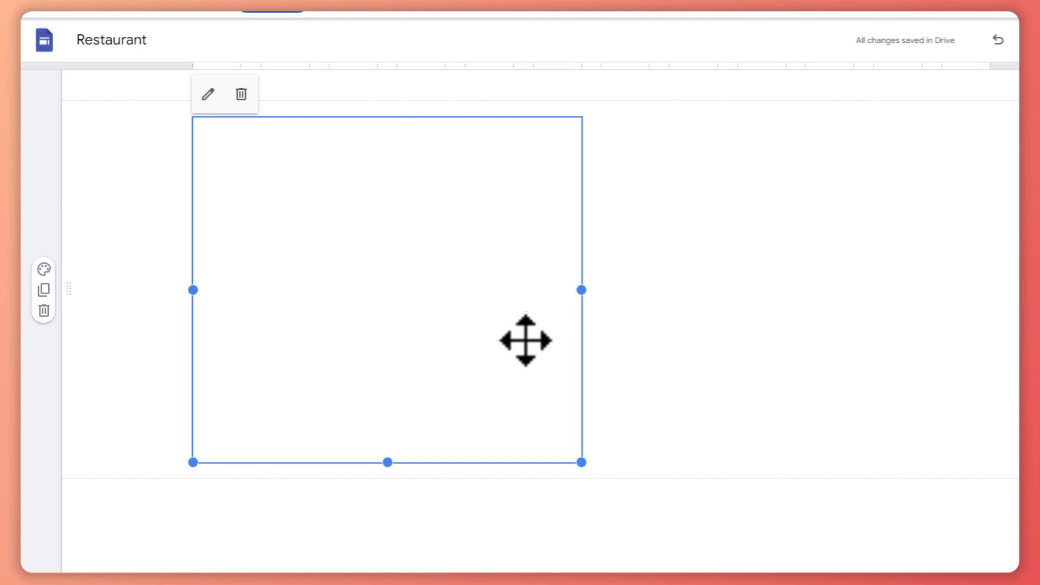
{"action": "scroll", "coordinate": [526, 341], "scroll_direction": "up", "scroll_amount": 1}
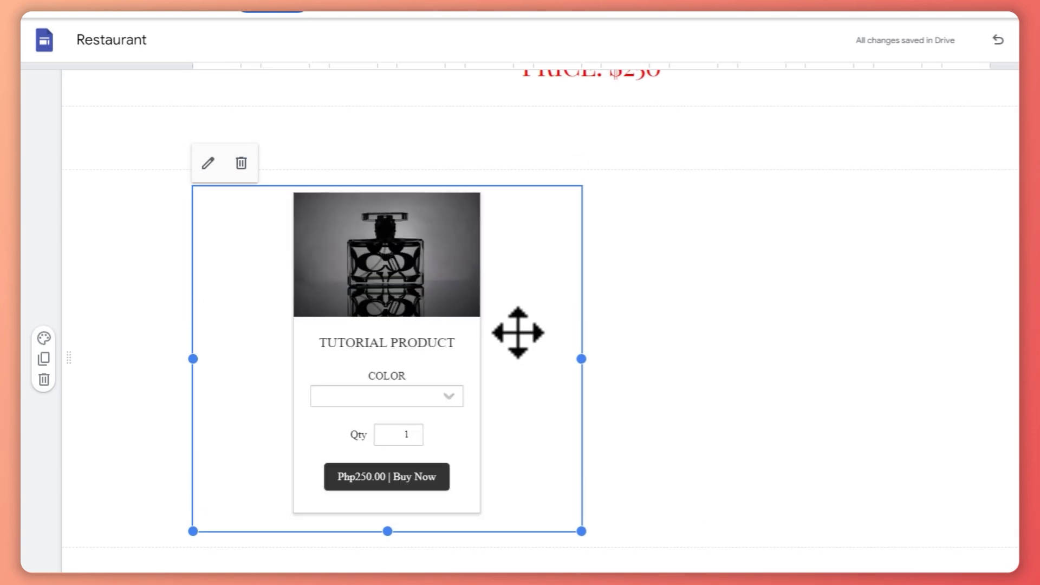
Examine the embedded Ecwid store beneath the buy button card for the newly created TUTORIAL PRODUCT
{"action": "scroll", "coordinate": [504, 395], "scroll_direction": "down", "scroll_amount": 2}
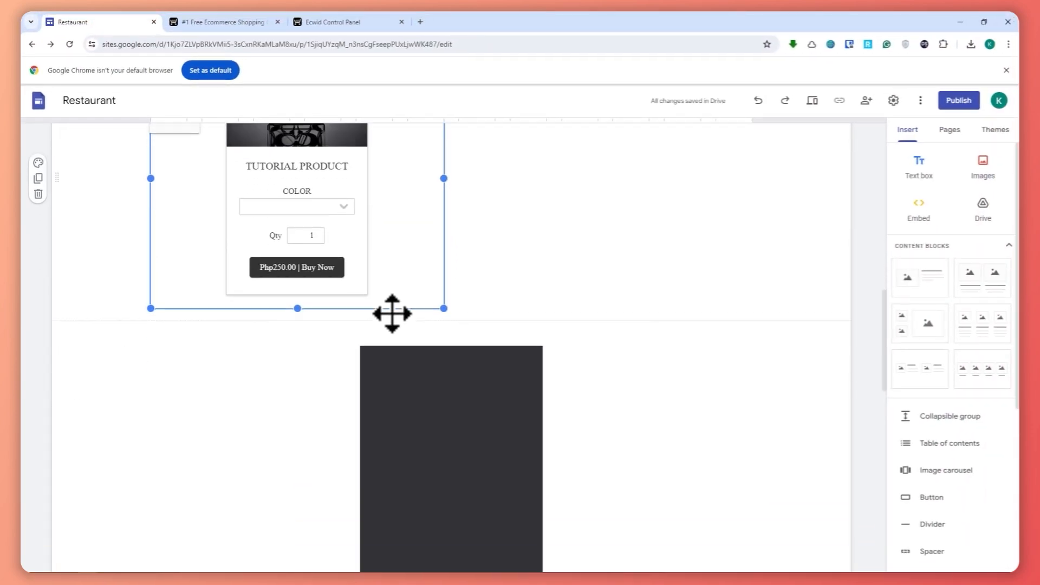
{"action": "scroll", "coordinate": [391, 313], "scroll_direction": "down", "scroll_amount": 3}
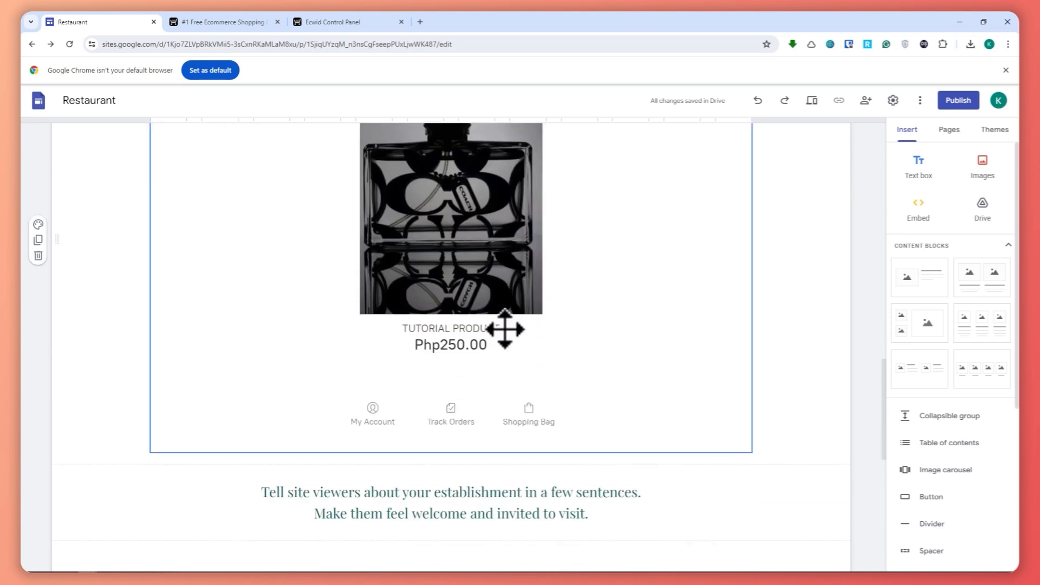
{"action": "scroll", "coordinate": [433, 362], "scroll_direction": "up", "scroll_amount": 3}
{"action": "left_click", "coordinate": [438, 316]}
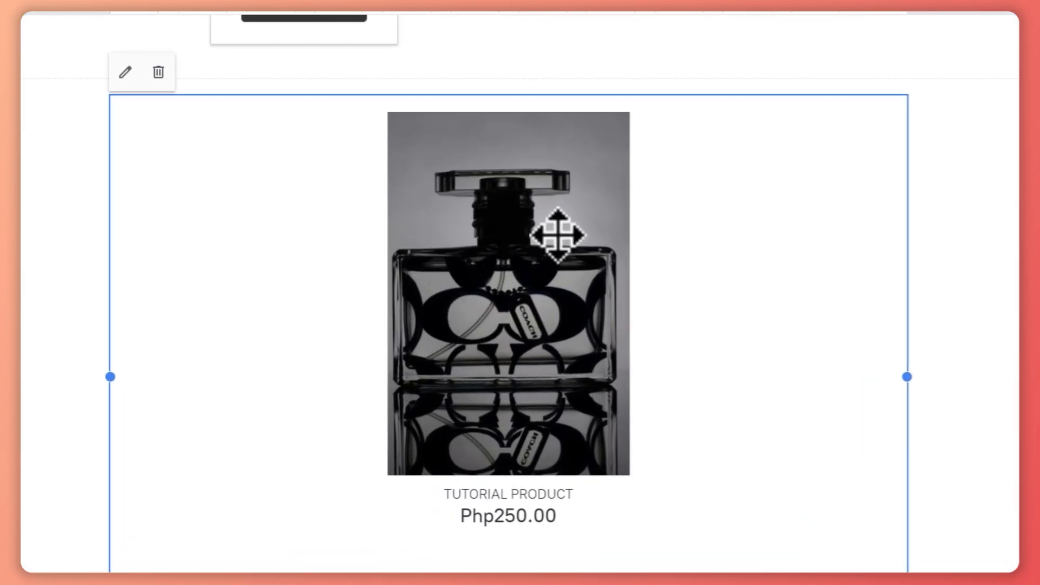
{"action": "scroll", "coordinate": [567, 261], "scroll_direction": "down", "scroll_amount": 3}
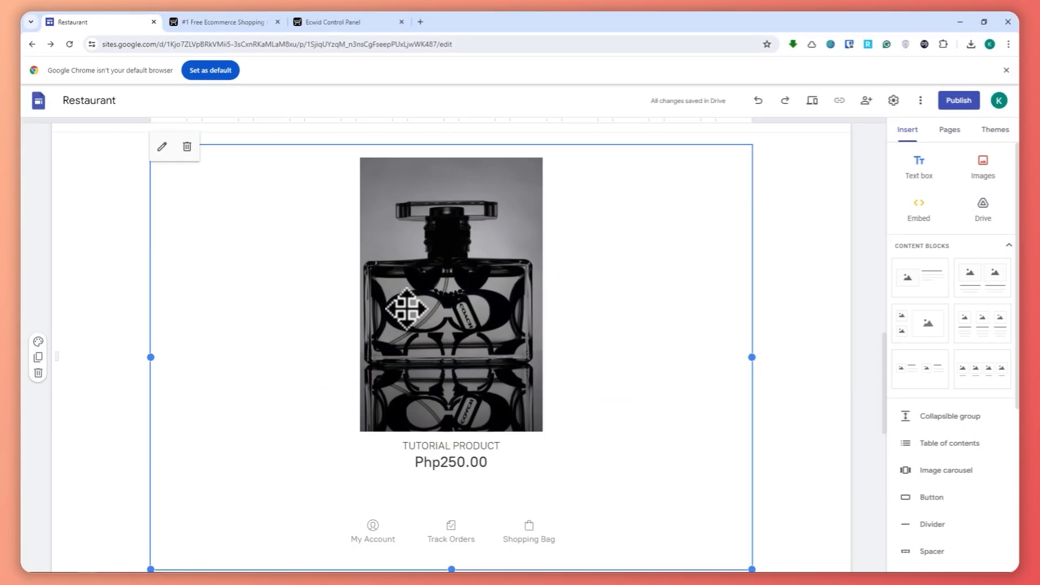
Publish the Restaurant site to the web at the address sampletutorialstore2151
{"action": "scroll", "coordinate": [408, 310], "scroll_direction": "up", "scroll_amount": 3}
{"action": "scroll", "coordinate": [407, 310], "scroll_direction": "up", "scroll_amount": 5}
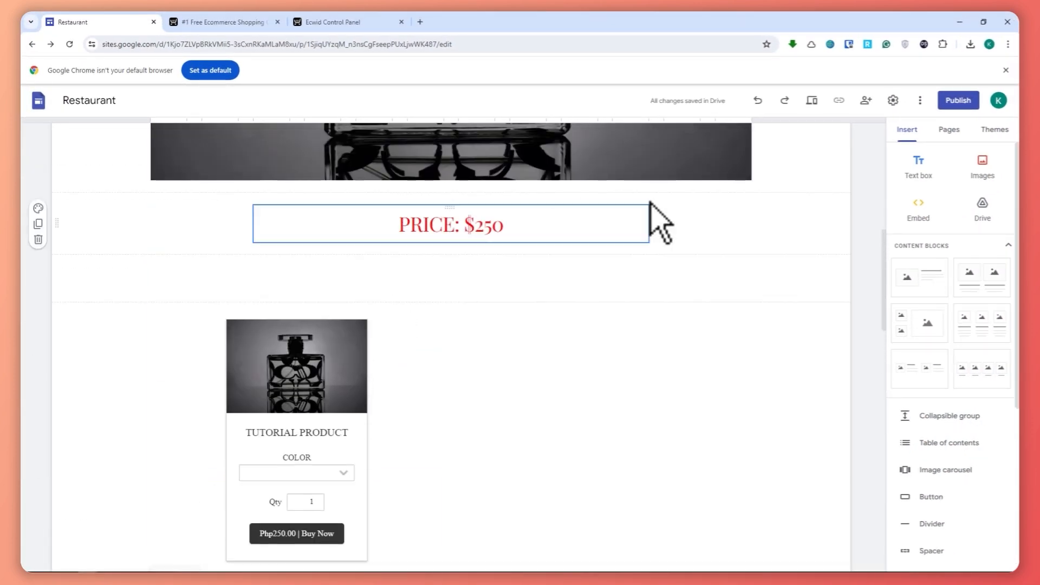
{"action": "left_click", "coordinate": [958, 100]}
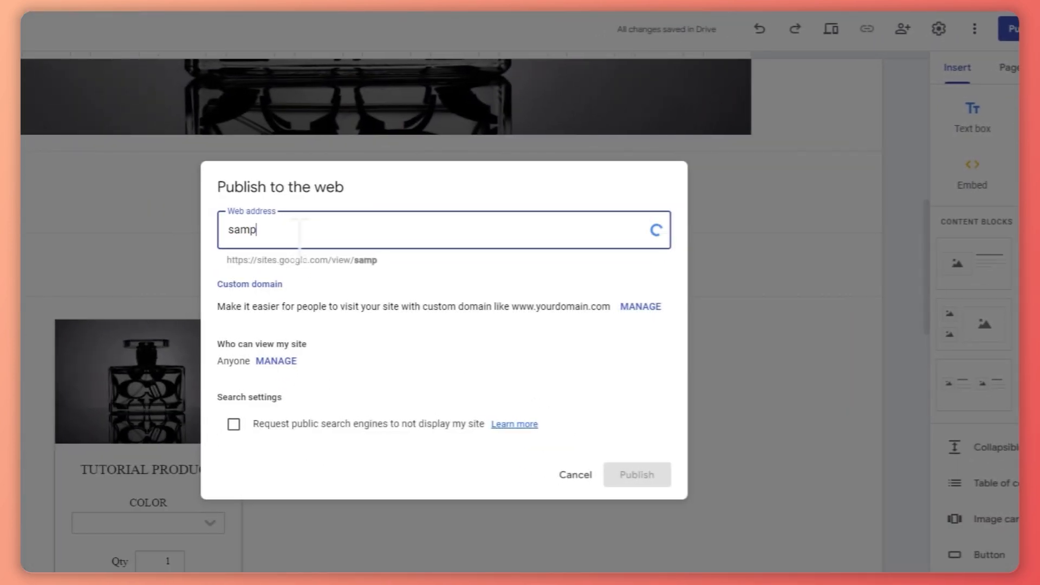
{"action": "type", "text": "sampletutopri"}
{"action": "key", "text": "BackSpace"}
{"action": "key", "text": "BackSpace"}
{"action": "key", "text": "BackSpace"}
{"action": "type", "text": "rialstore2151"}
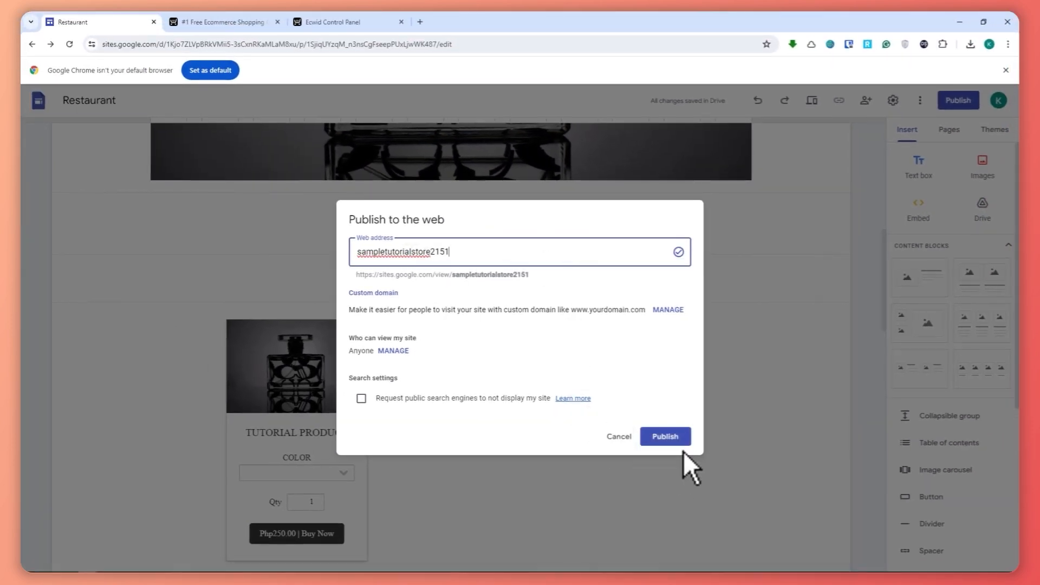
{"action": "left_click", "coordinate": [680, 441]}
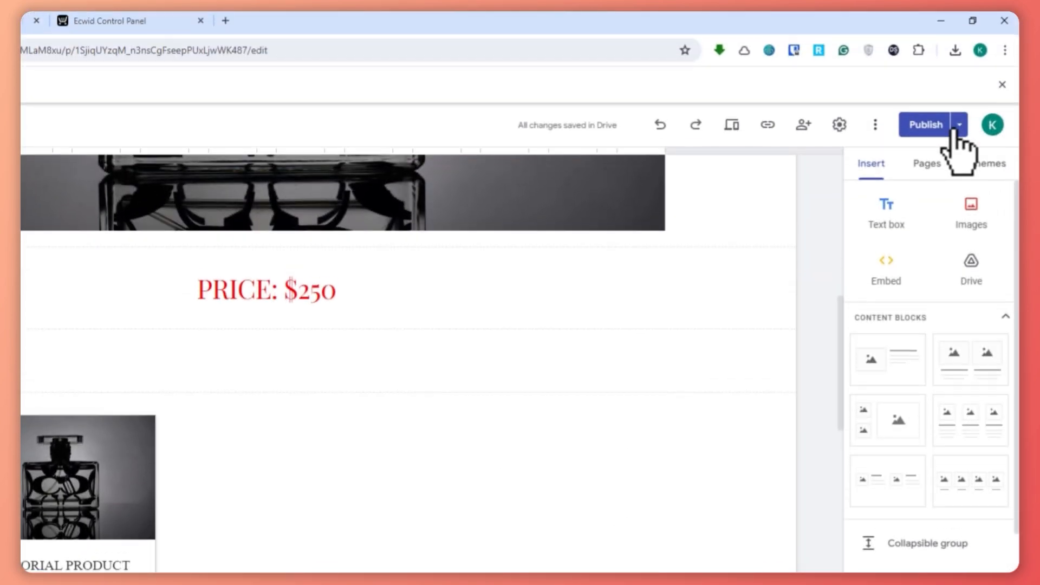
View the published Restaurant site and find the TUTORIAL PRODUCT buy button card beneath the price text
{"action": "left_click", "coordinate": [957, 129]}
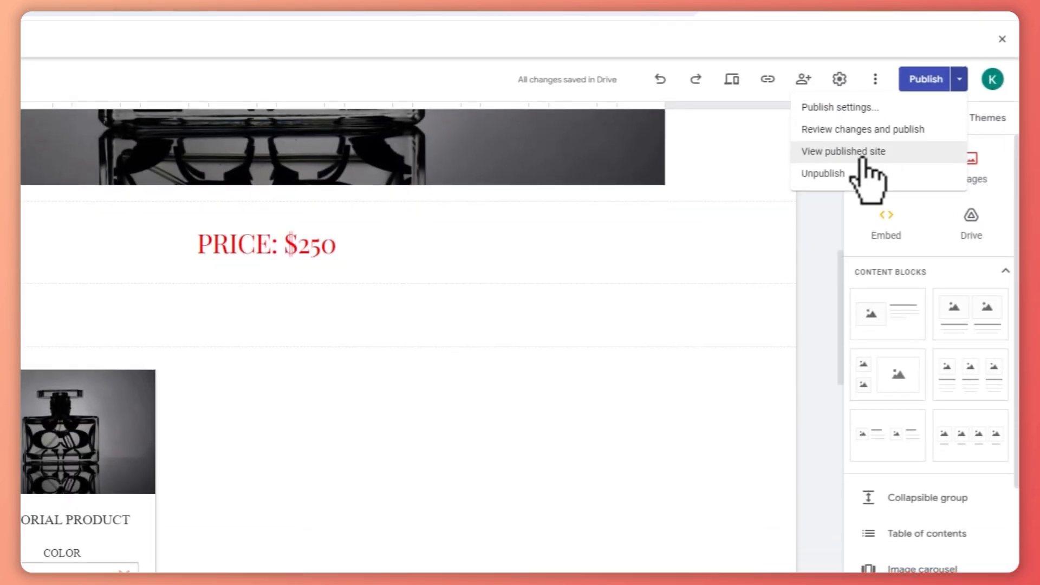
{"action": "left_click", "coordinate": [865, 157]}
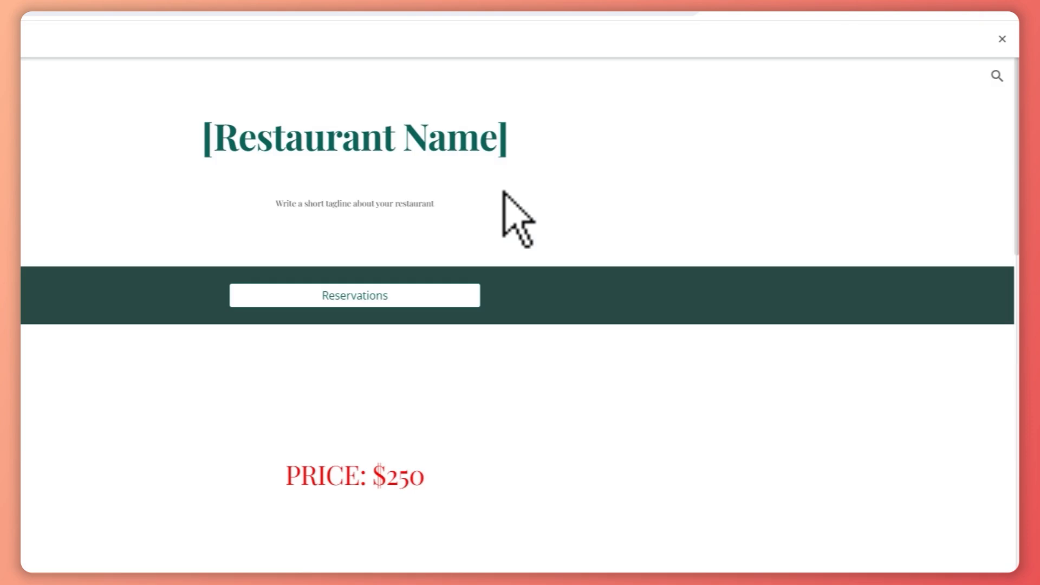
{"action": "scroll", "coordinate": [618, 374], "scroll_direction": "down", "scroll_amount": 5}
{"action": "scroll", "coordinate": [617, 374], "scroll_direction": "down", "scroll_amount": 5}
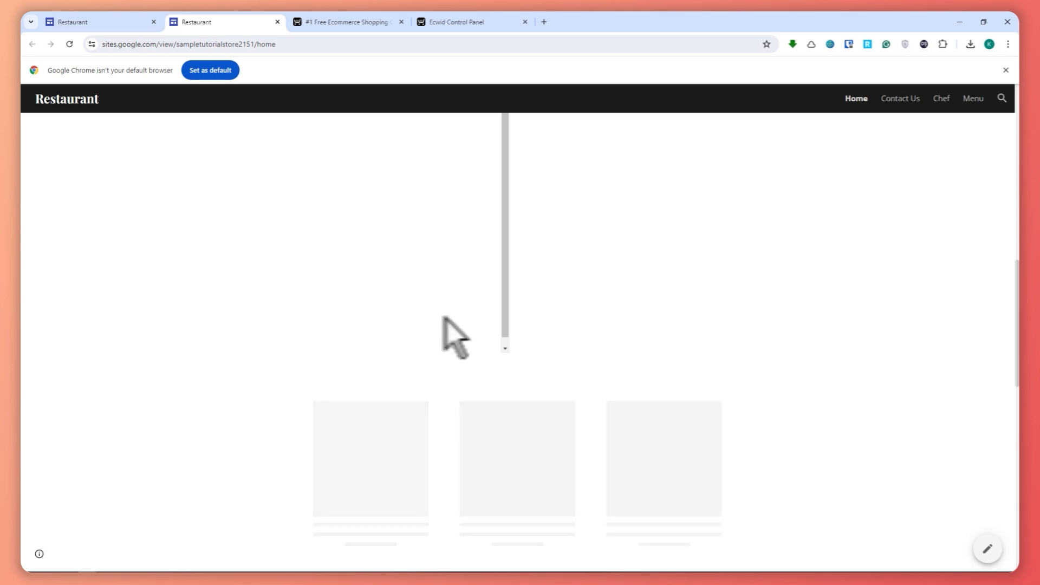
{"action": "scroll", "coordinate": [447, 321], "scroll_direction": "up", "scroll_amount": 2}
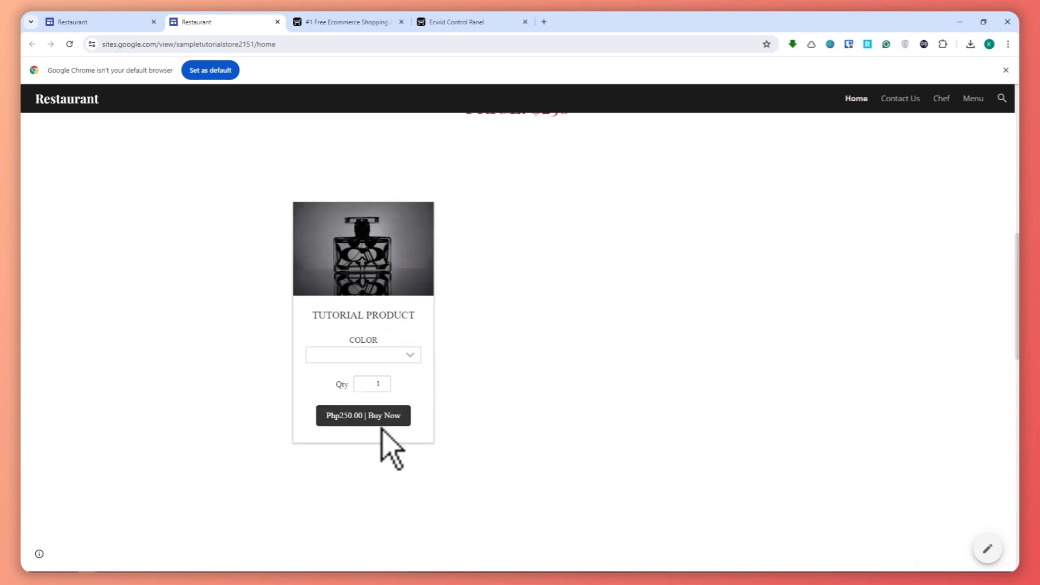
Choose BLUE as the color on the TUTORIAL PRODUCT card and buy it with a quantity of 1
{"action": "left_click", "coordinate": [387, 418]}
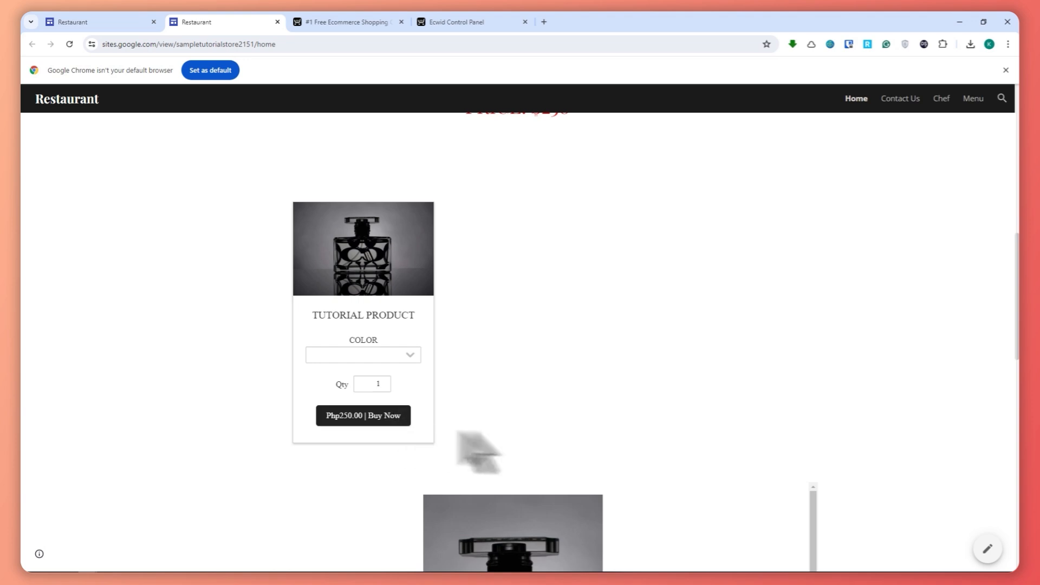
{"action": "left_click", "coordinate": [356, 418]}
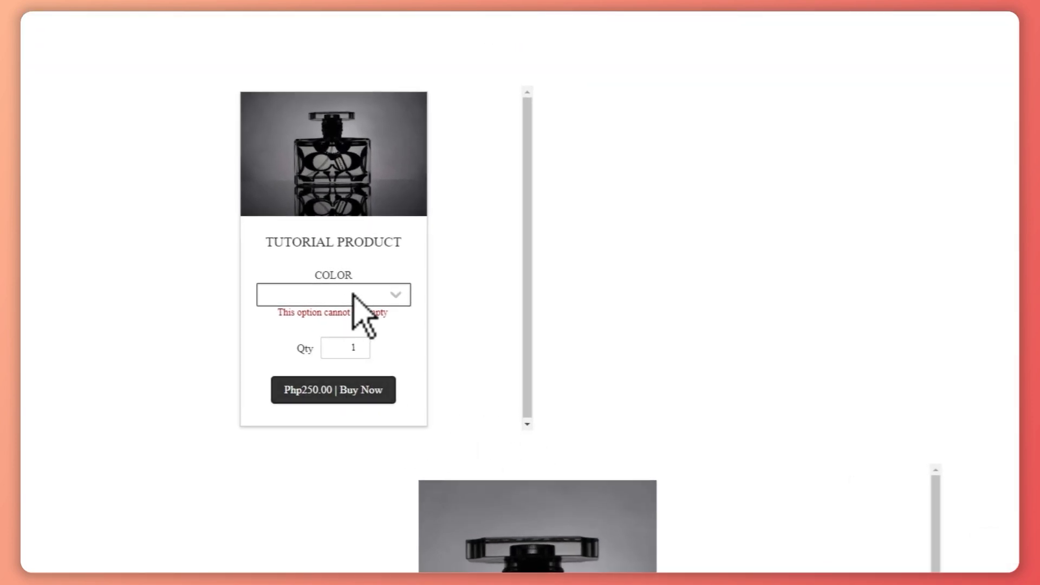
{"action": "left_click", "coordinate": [378, 355]}
{"action": "left_click", "coordinate": [297, 336]}
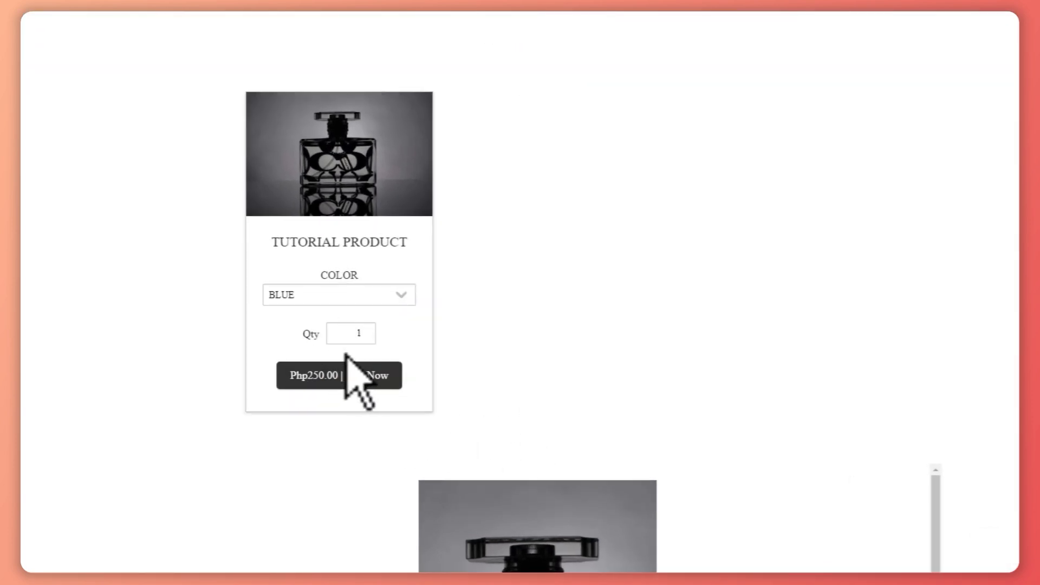
{"action": "left_click", "coordinate": [335, 379]}
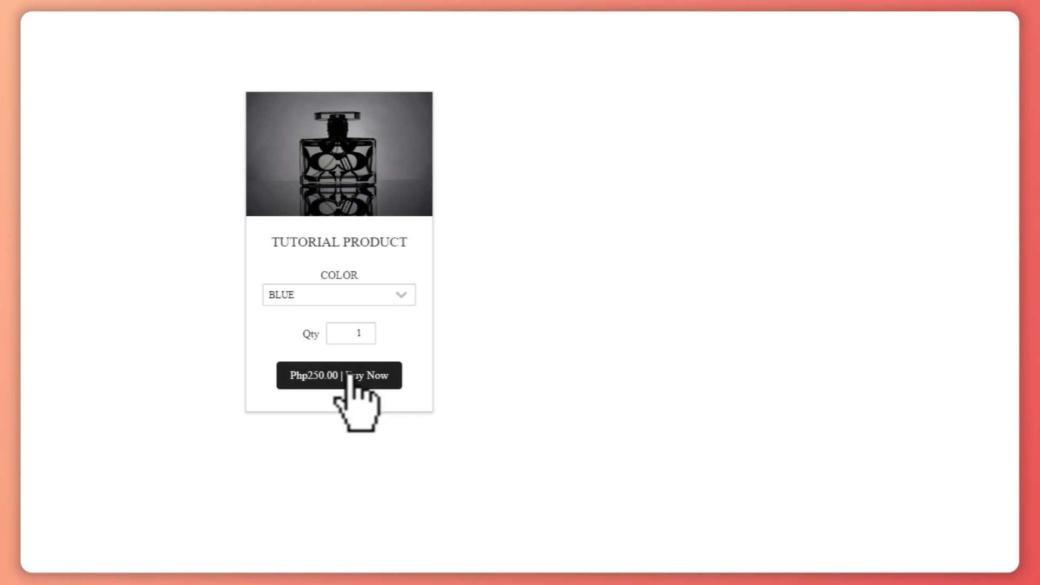
{"action": "scroll", "coordinate": [359, 372], "scroll_direction": "down", "scroll_amount": 2}
{"action": "left_click", "coordinate": [356, 325]}
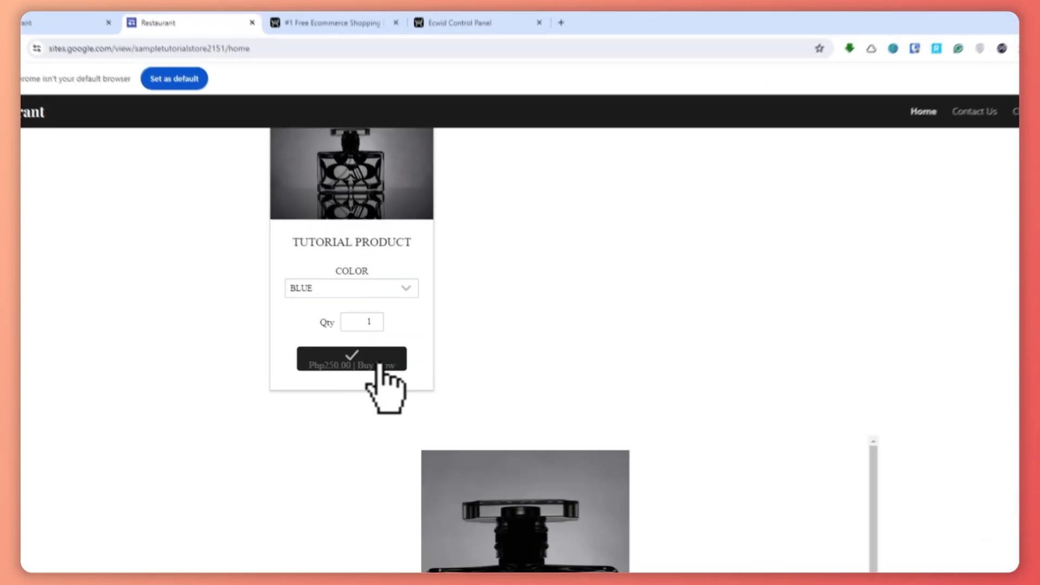
Open the TUTORIAL PRODUCT details in the embedded store beneath the buy button card
{"action": "scroll", "coordinate": [370, 336], "scroll_direction": "down", "scroll_amount": 3}
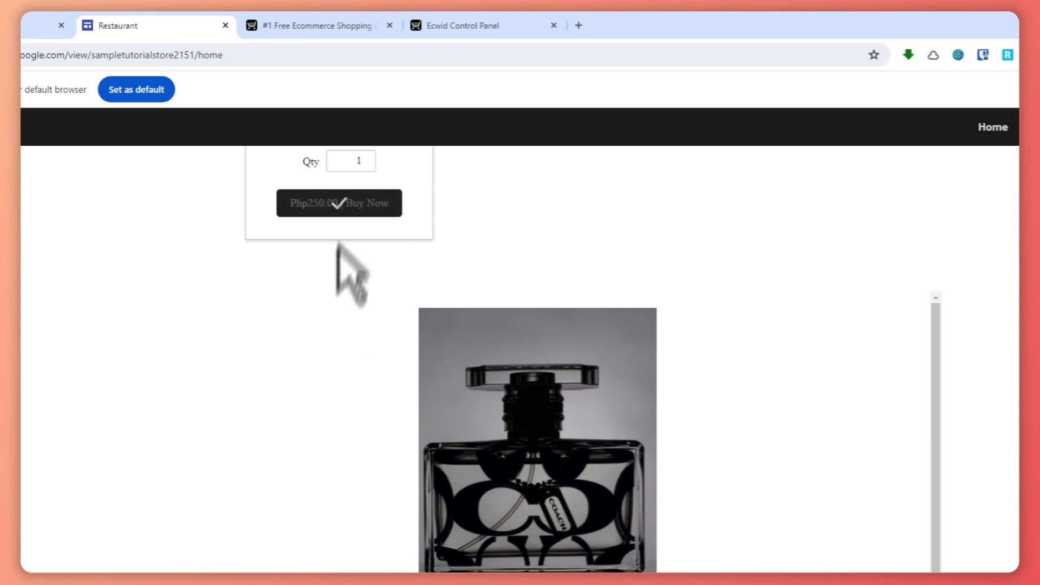
{"action": "scroll", "coordinate": [552, 431], "scroll_direction": "down", "scroll_amount": 2}
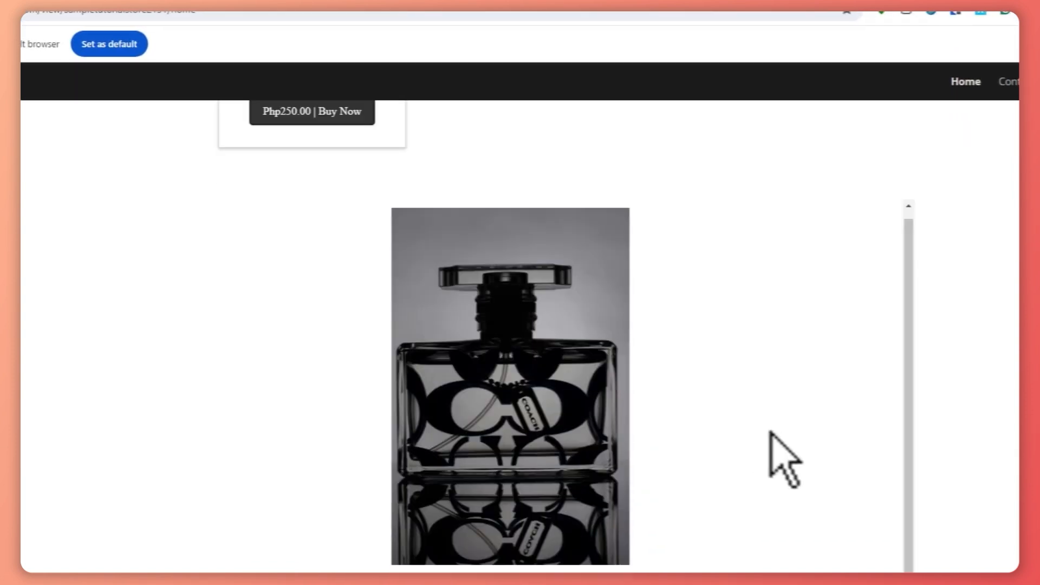
{"action": "scroll", "coordinate": [783, 459], "scroll_direction": "down", "scroll_amount": 5}
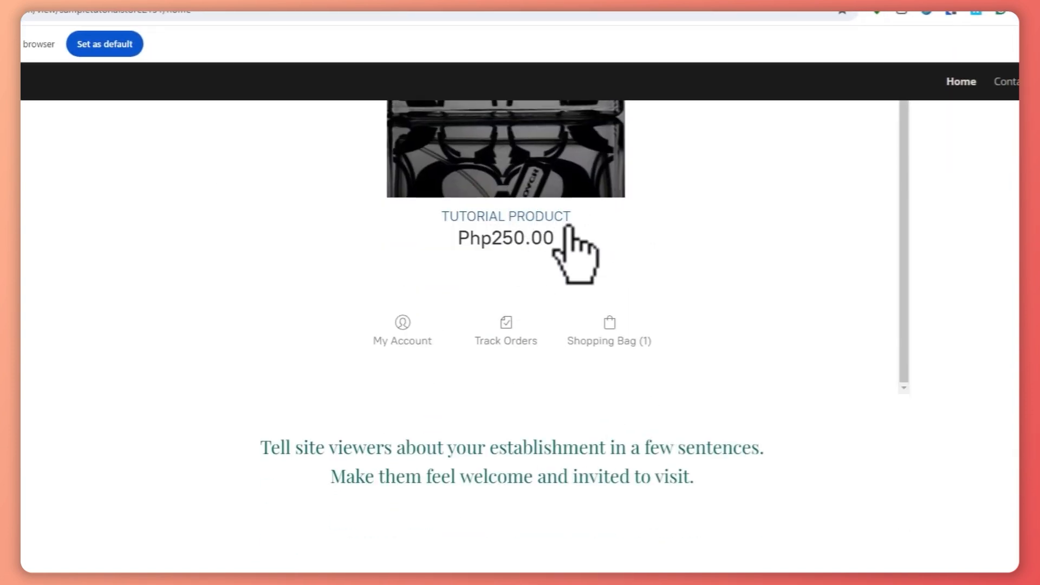
{"action": "scroll", "coordinate": [568, 227], "scroll_direction": "up", "scroll_amount": 1}
{"action": "left_click", "coordinate": [509, 224]}
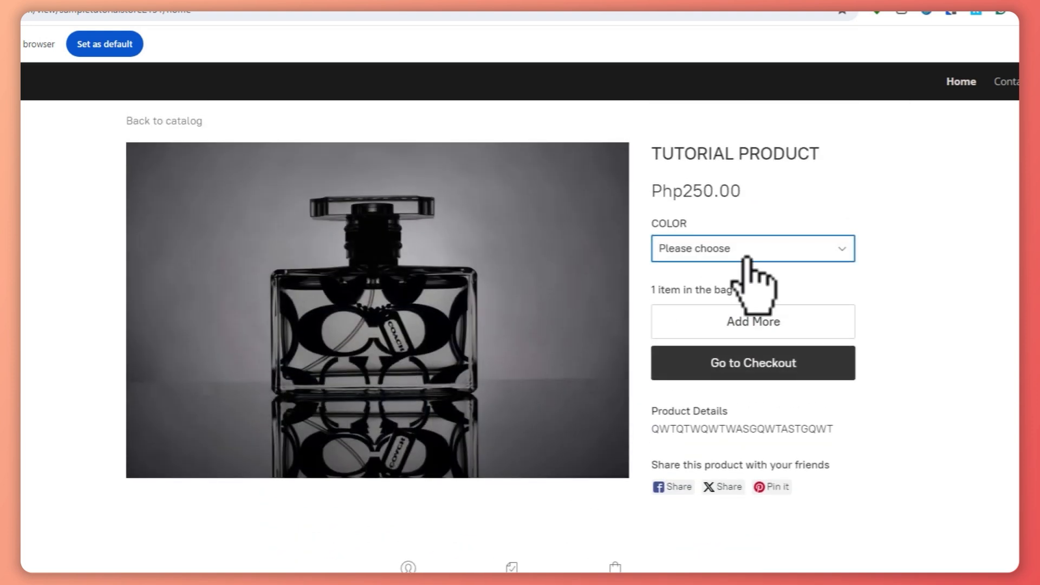
Add a RED TUTORIAL PRODUCT to the bag and go to checkout
{"action": "left_click", "coordinate": [746, 259]}
{"action": "left_click", "coordinate": [709, 283]}
{"action": "left_click", "coordinate": [748, 319]}
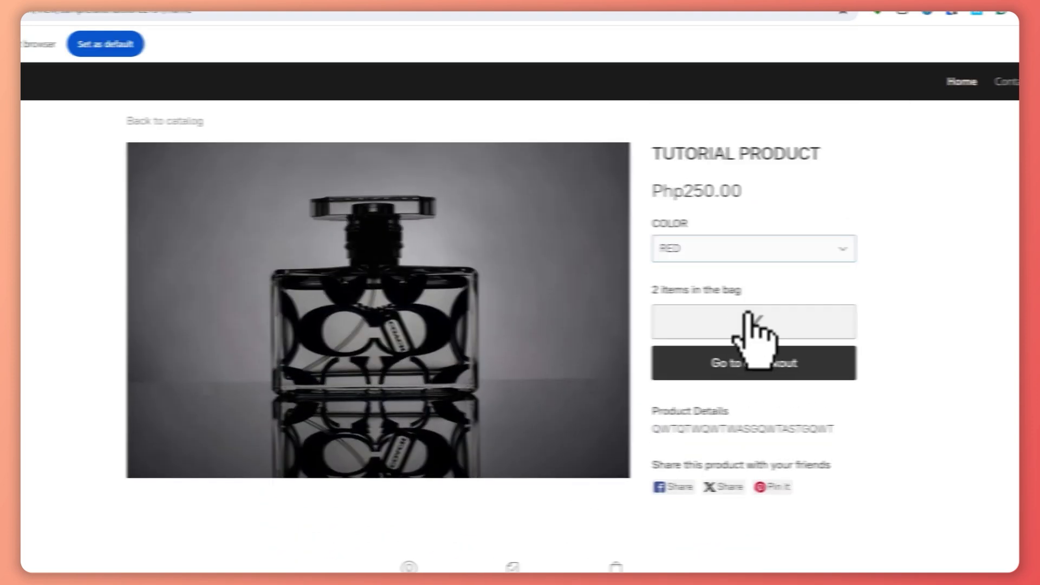
{"action": "left_click", "coordinate": [790, 362]}
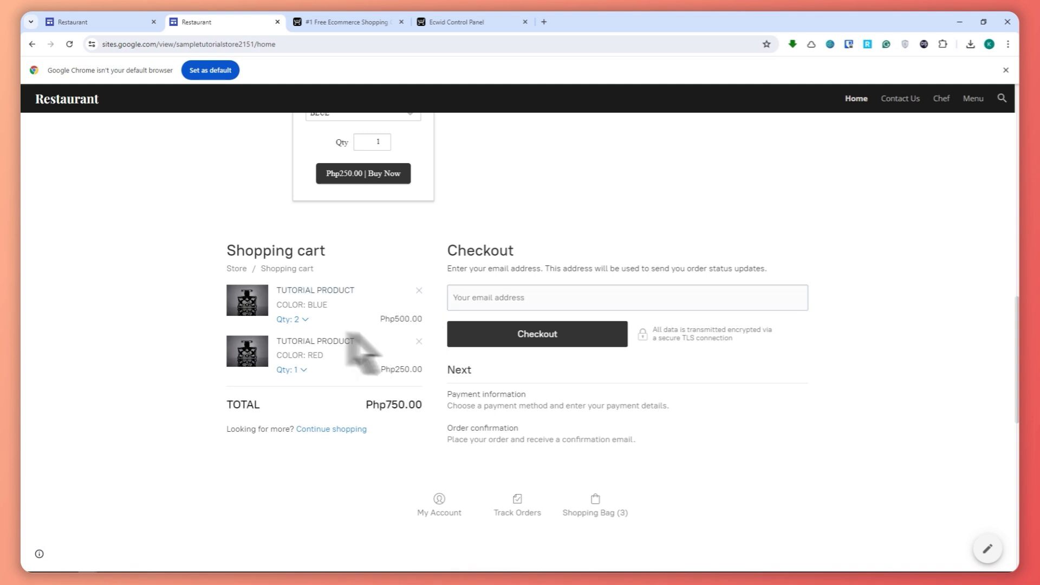
Review the shopping cart items and read the checkout note on what the email address is used for
{"action": "scroll", "coordinate": [348, 377], "scroll_direction": "up", "scroll_amount": 3}
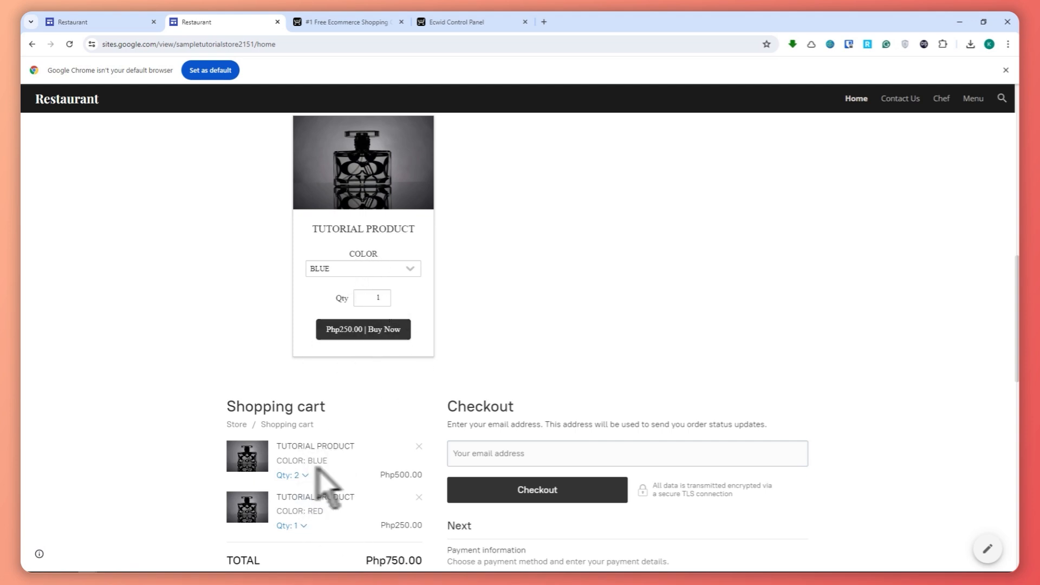
{"action": "scroll", "coordinate": [341, 474], "scroll_direction": "down", "scroll_amount": 1}
{"action": "scroll", "coordinate": [525, 395], "scroll_direction": "down", "scroll_amount": 1}
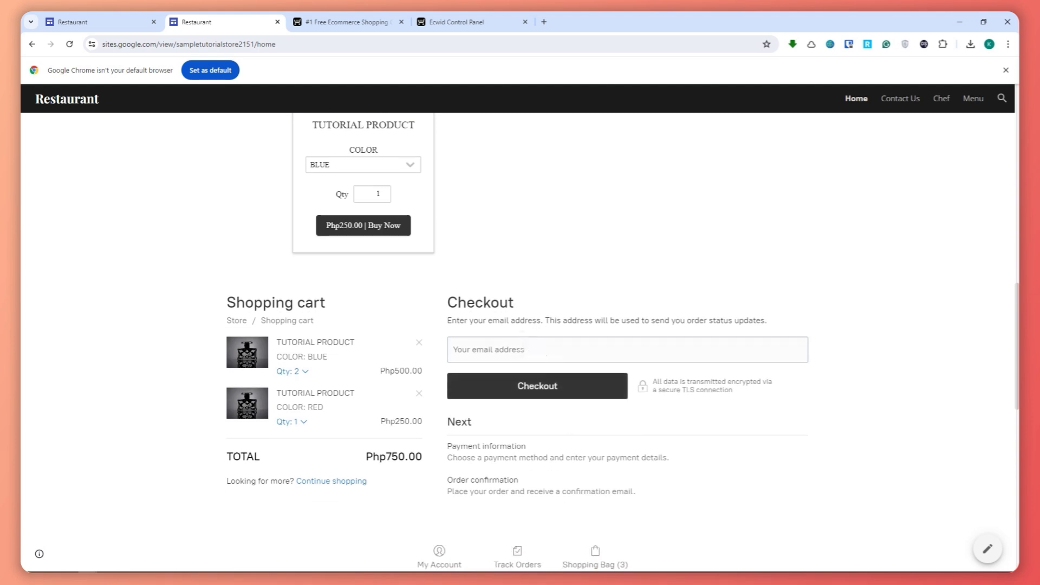
{"action": "left_click", "coordinate": [519, 349]}
{"action": "scroll", "coordinate": [411, 402], "scroll_direction": "down", "scroll_amount": 2}
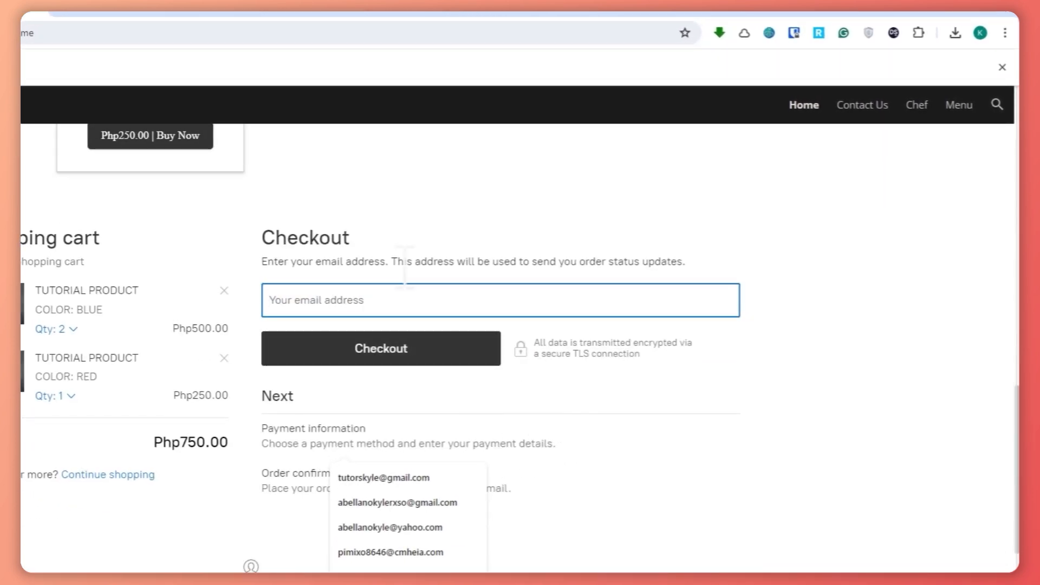
{"action": "left_click", "coordinate": [451, 244]}
{"action": "left_click_drag", "start_coordinate": [402, 262], "coordinate": [635, 261]}
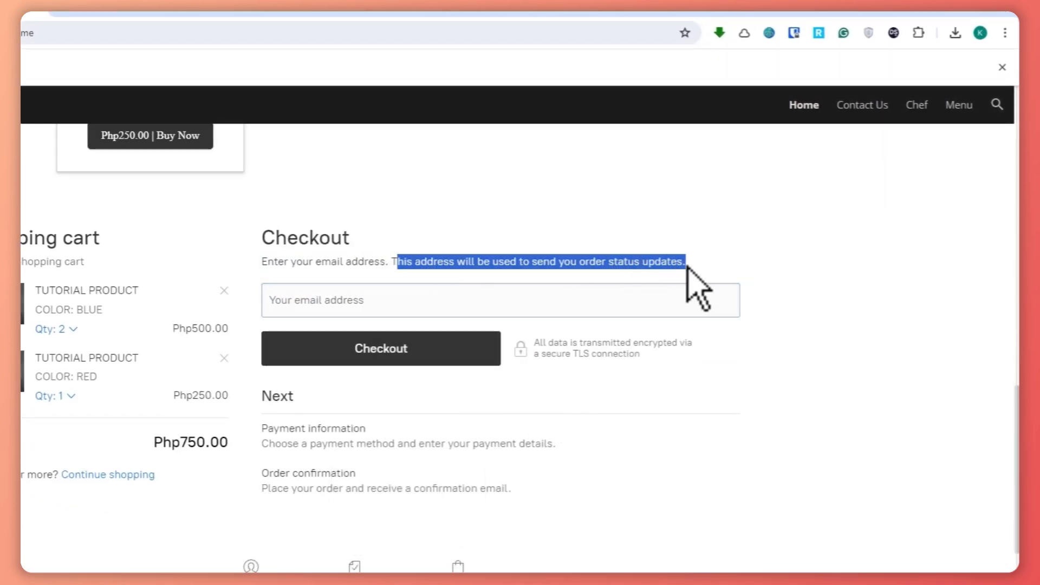
Enter the customer's email address at checkout and continue to the payment information
{"action": "left_click", "coordinate": [395, 300]}
{"action": "type", "text": "WQATYQ"}
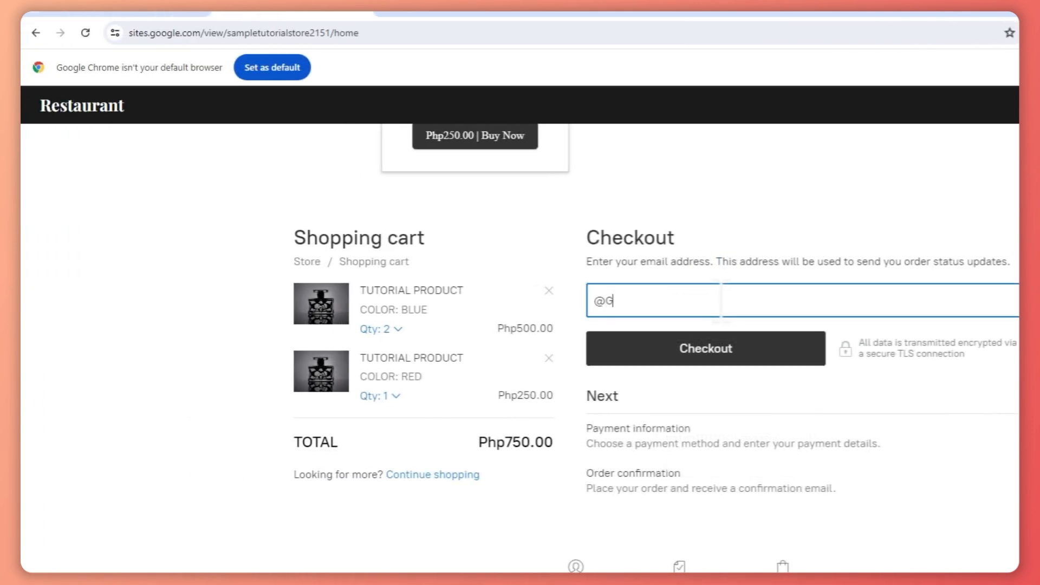
{"action": "type", "text": "tutorskytle"}
{"action": "left_click", "coordinate": [720, 334]}
{"action": "left_click", "coordinate": [720, 357]}
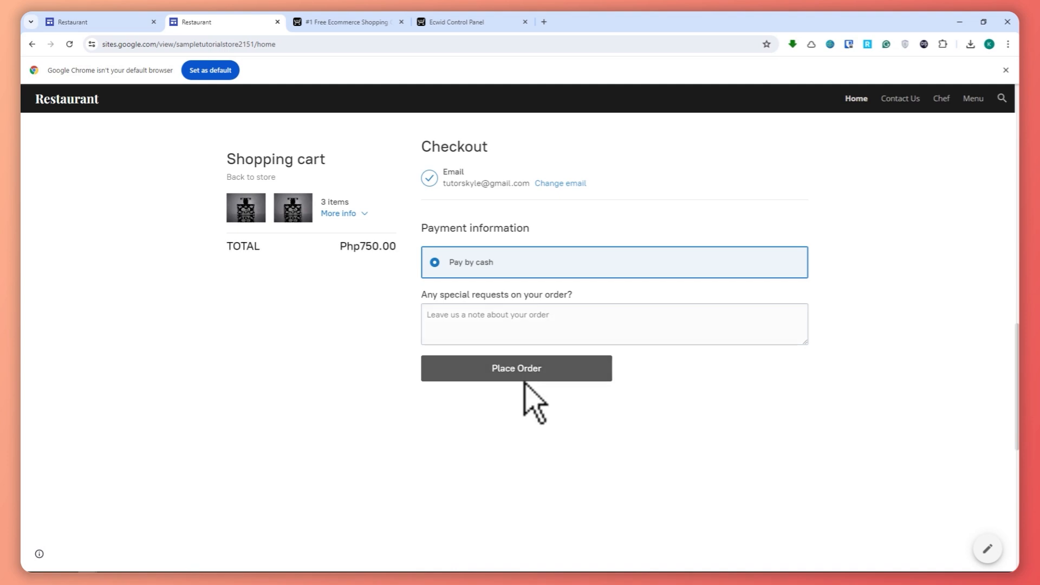
Switch to the Ecwid Control Panel and examine the current and available payment methods in the store's Payment settings
{"action": "scroll", "coordinate": [523, 343], "scroll_direction": "up", "scroll_amount": 3}
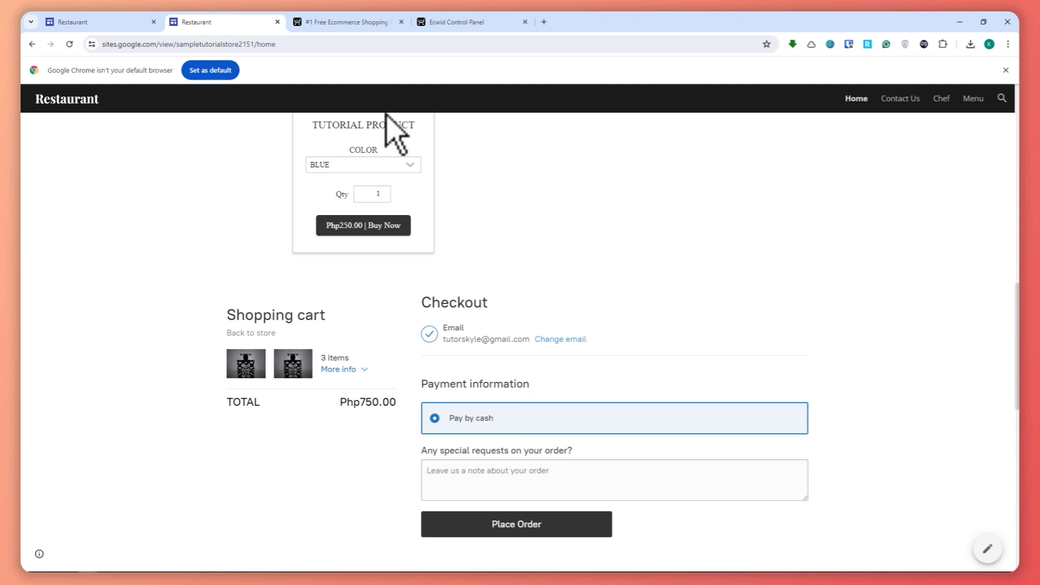
{"action": "left_click", "coordinate": [365, 26]}
{"action": "left_click", "coordinate": [464, 22]}
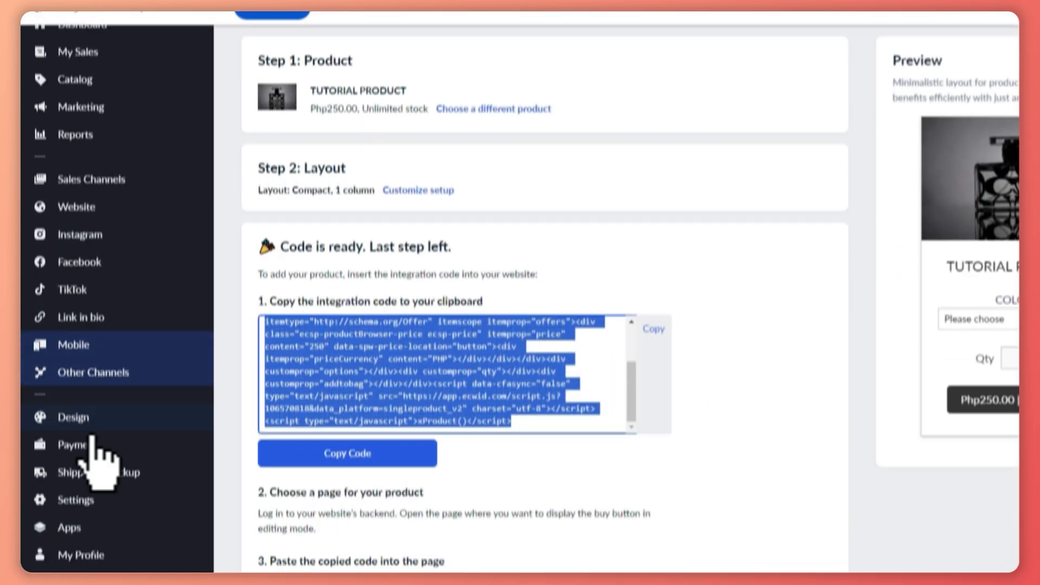
{"action": "left_click", "coordinate": [76, 527]}
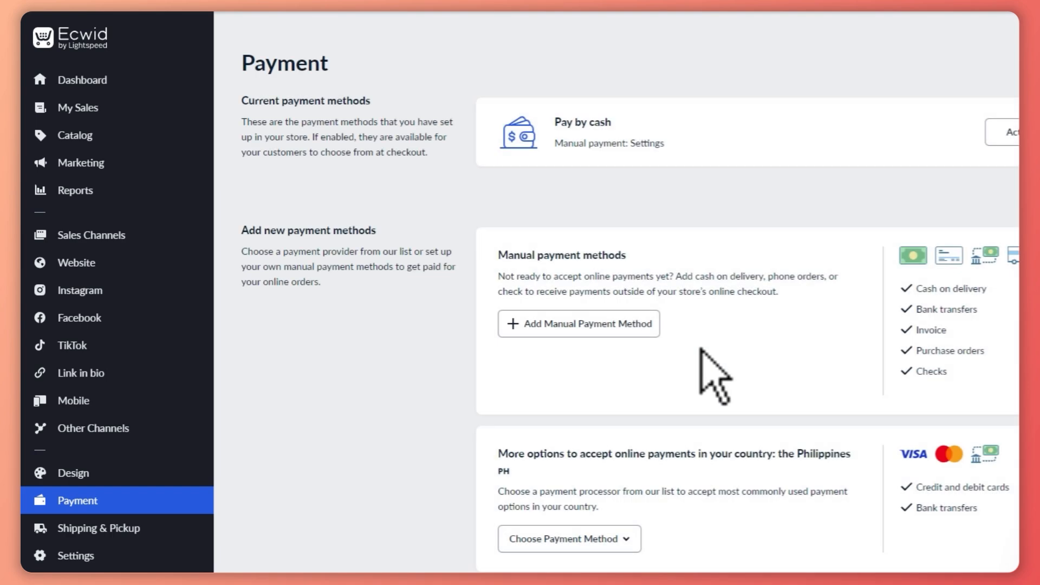
{"action": "scroll", "coordinate": [788, 333], "scroll_direction": "down", "scroll_amount": 2}
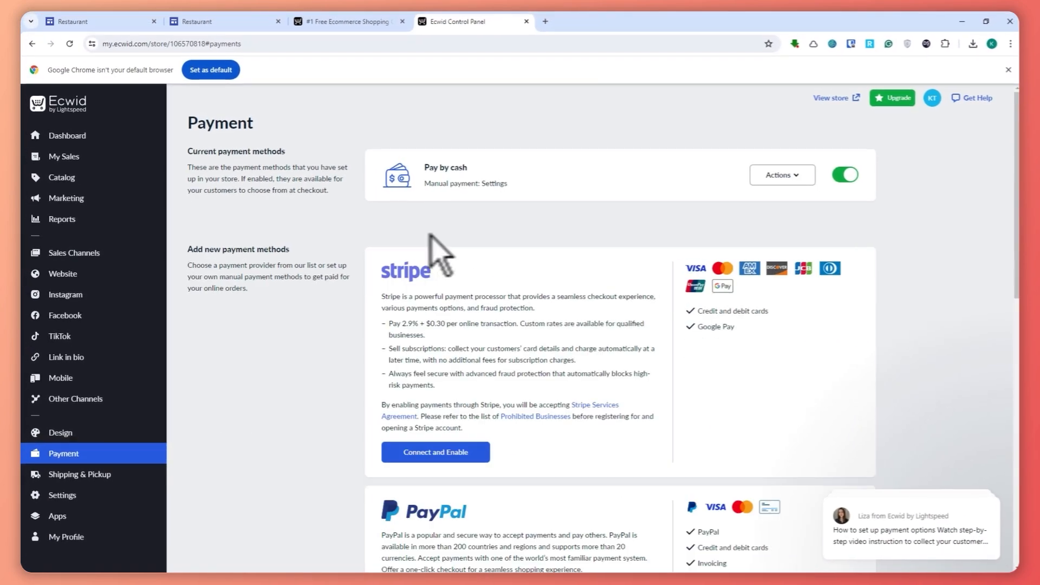
{"action": "scroll", "coordinate": [404, 292], "scroll_direction": "down", "scroll_amount": 6}
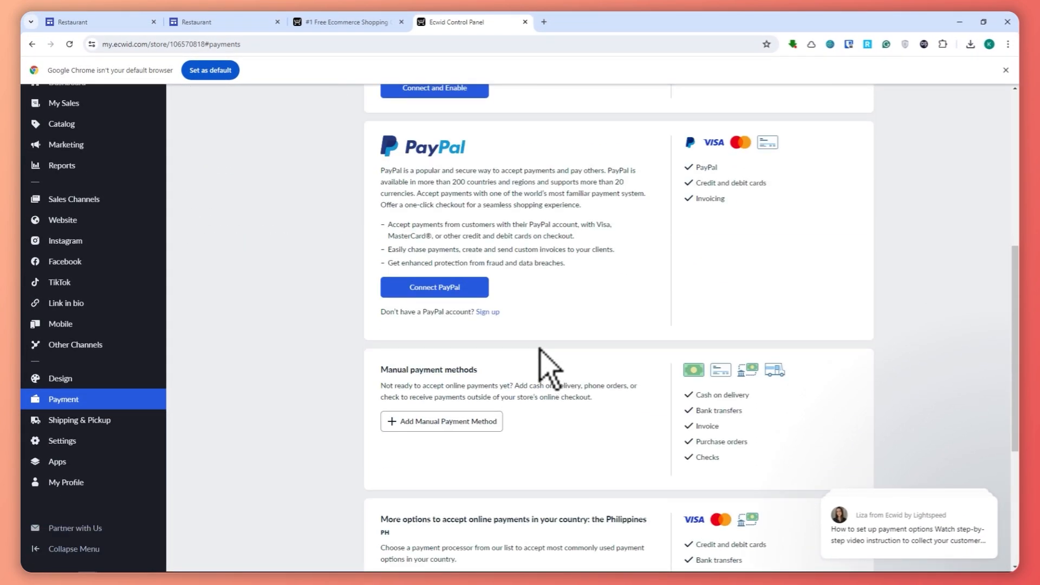
{"action": "scroll", "coordinate": [540, 350], "scroll_direction": "down", "scroll_amount": 5}
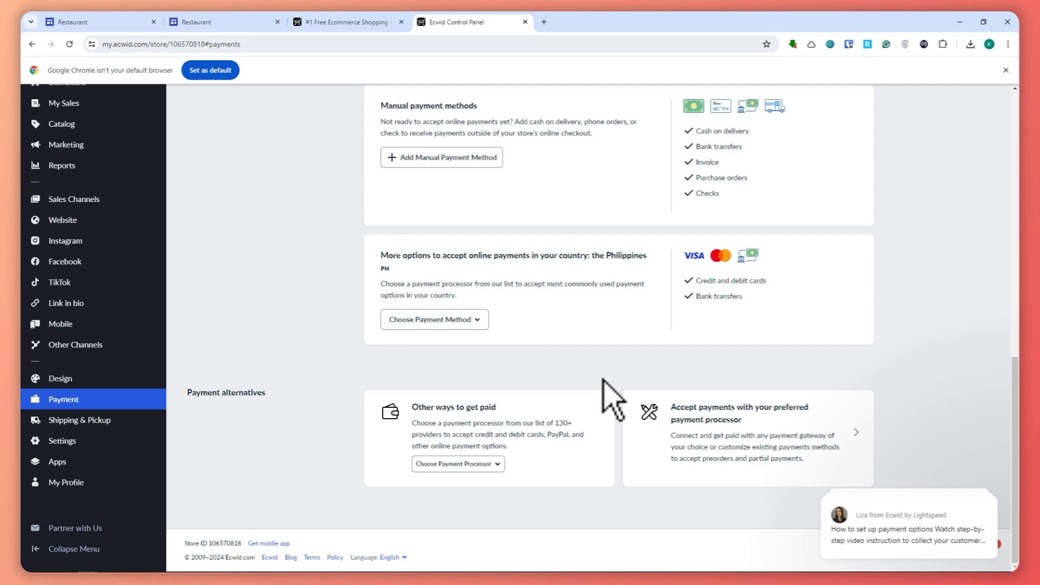
{"action": "scroll", "coordinate": [497, 393], "scroll_direction": "up", "scroll_amount": 12}
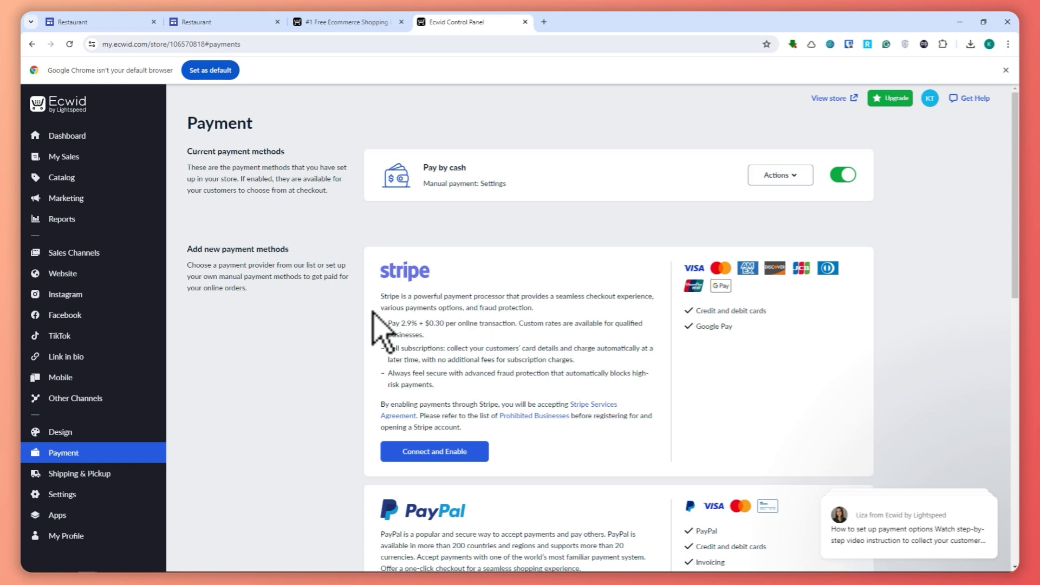
Switch back to the Restaurant page in the Google Sites editor and look over the product and price sections
{"action": "left_click", "coordinate": [109, 22]}
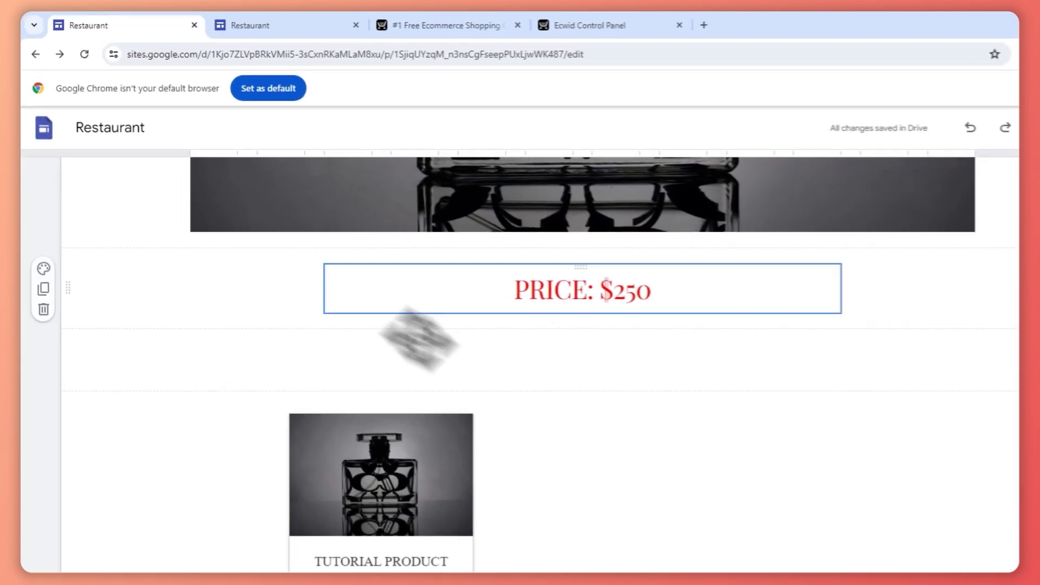
{"action": "scroll", "coordinate": [320, 256], "scroll_direction": "up", "scroll_amount": 5}
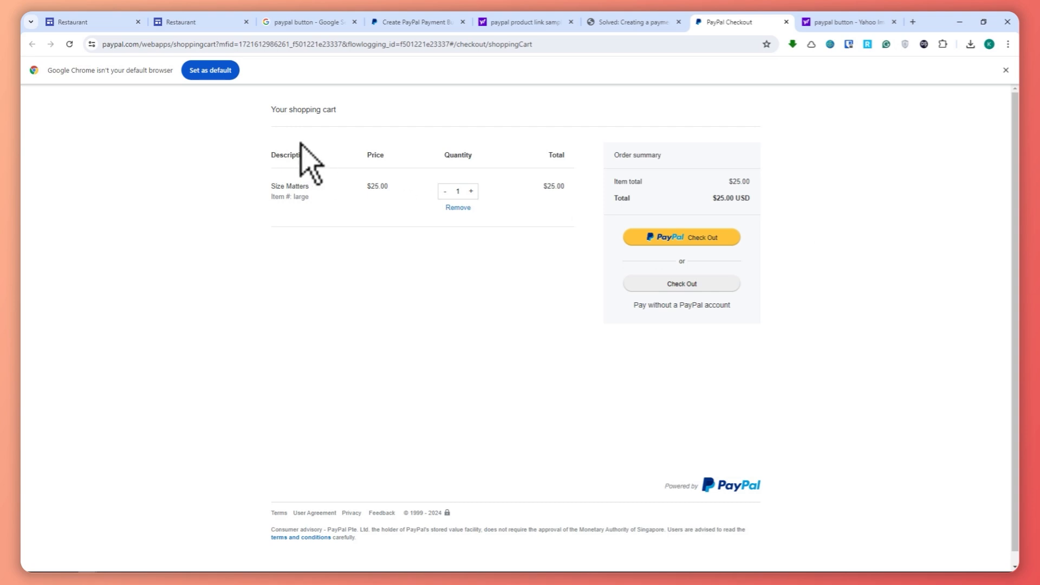
Examine the sample PayPal shopping cart and its order summary
{"action": "left_click_drag", "start_coordinate": [271, 111], "coordinate": [400, 155]}
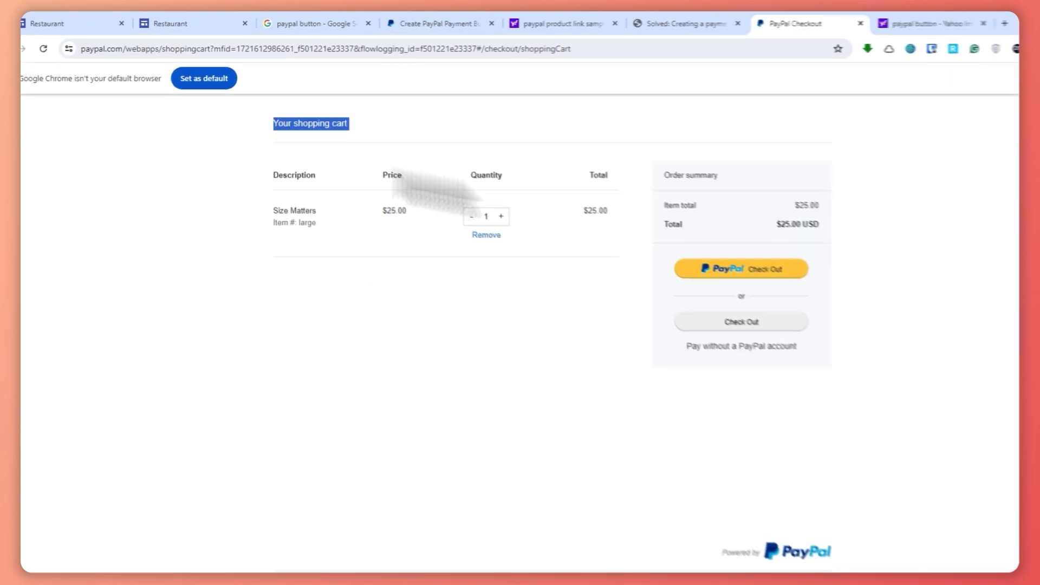
{"action": "left_click", "coordinate": [922, 297]}
{"action": "left_click_drag", "start_coordinate": [662, 167], "coordinate": [779, 189]}
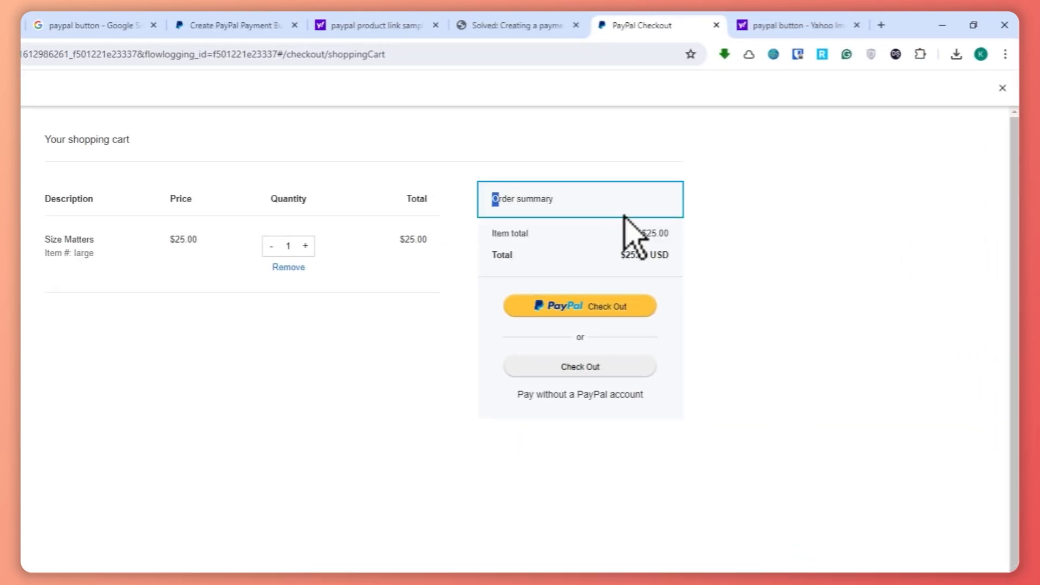
{"action": "left_click_drag", "start_coordinate": [624, 215], "coordinate": [654, 216]}
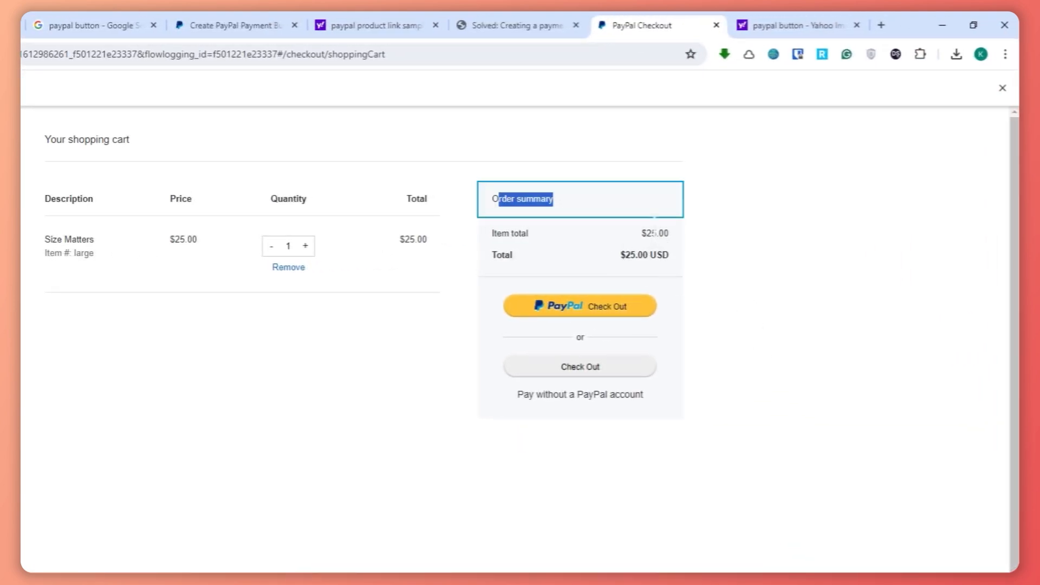
Raise the quantity of the Size Matters item in the PayPal cart to 5 and review its row
{"action": "left_click", "coordinate": [522, 258]}
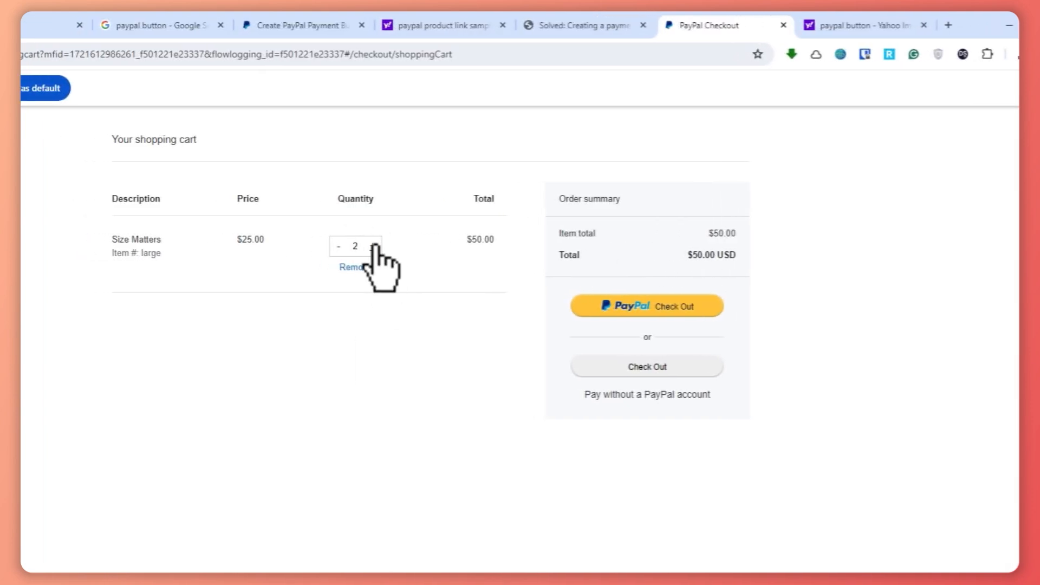
{"action": "left_click", "coordinate": [374, 247]}
{"action": "left_click", "coordinate": [373, 246]}
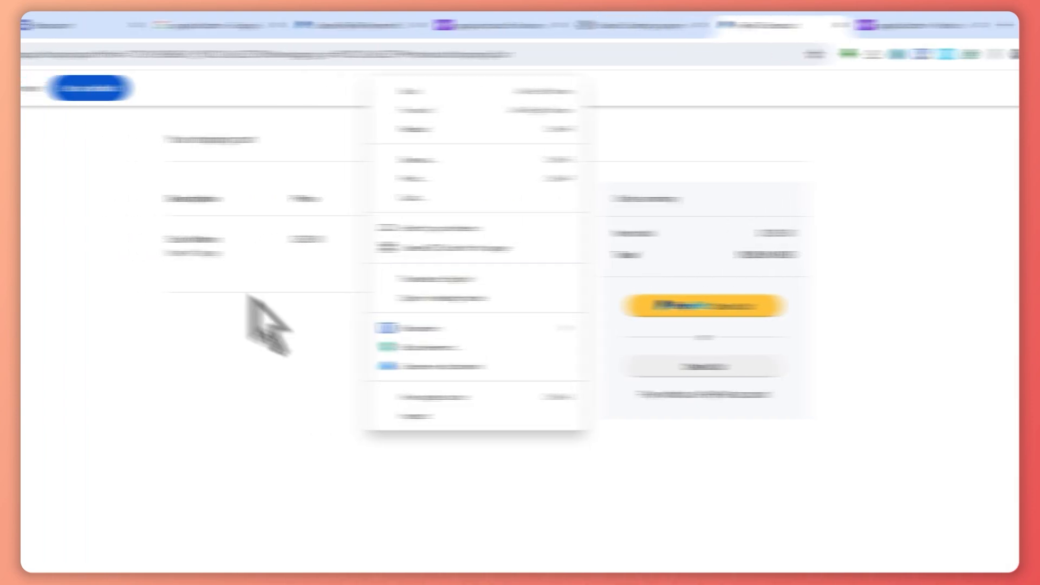
{"action": "left_click_drag", "start_coordinate": [304, 219], "coordinate": [622, 401]}
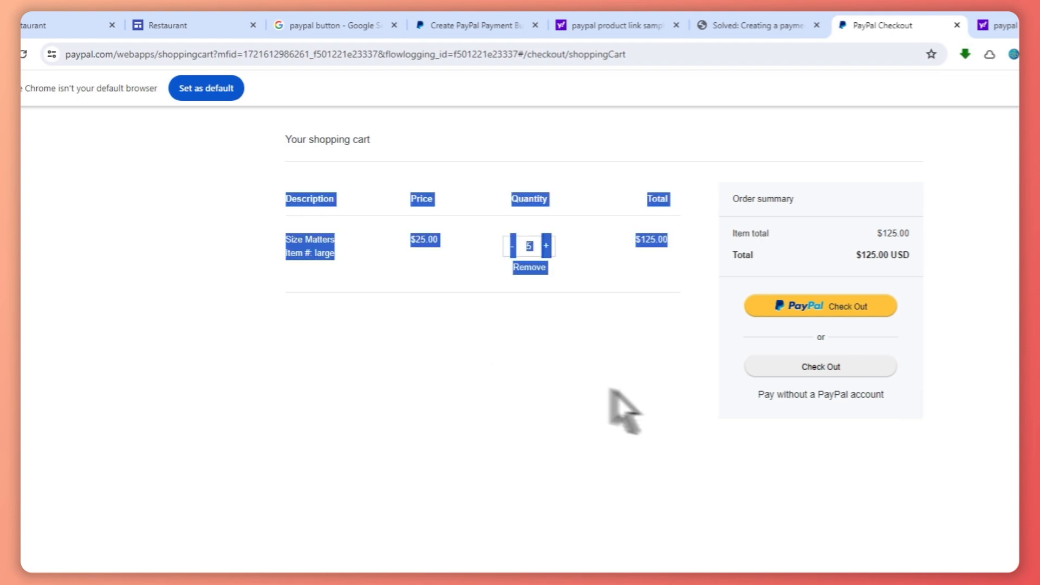
{"action": "left_click", "coordinate": [909, 333]}
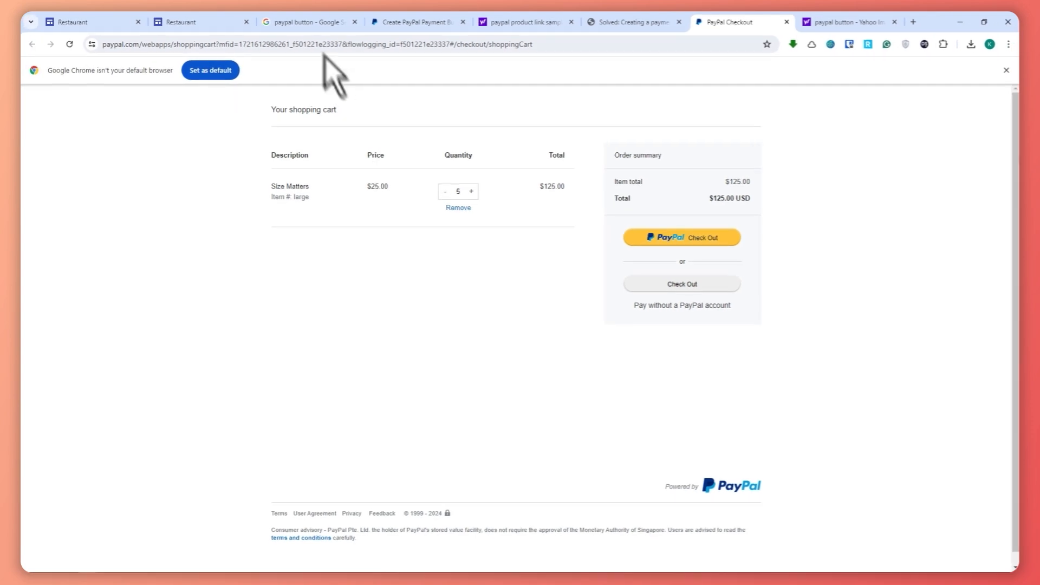
Open Create PayPal Payment Buttons from the "paypal button" Google results and choose the Pay Links and Buttons type
{"action": "left_click", "coordinate": [304, 16]}
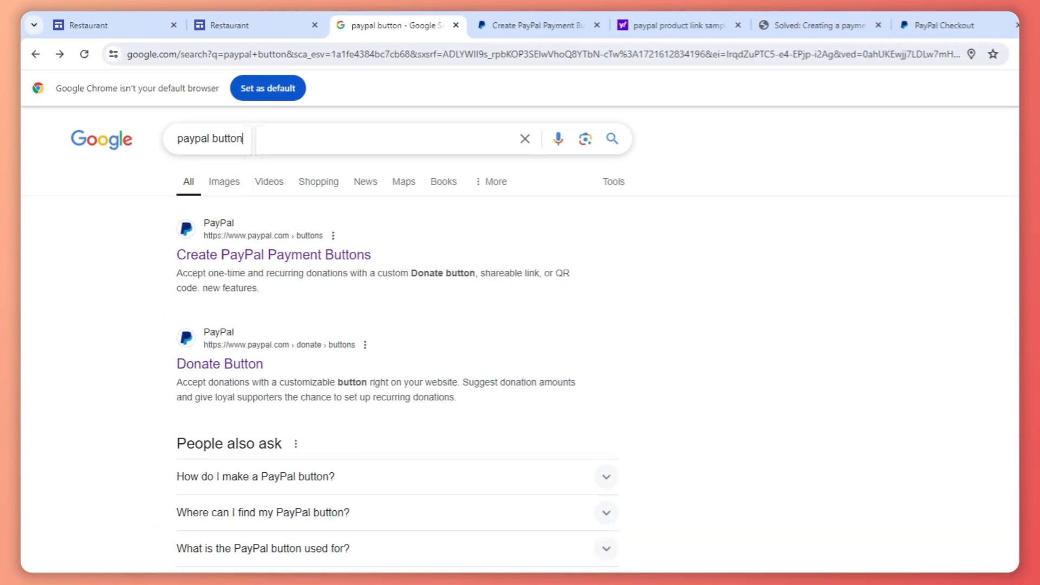
{"action": "left_click_drag", "start_coordinate": [253, 139], "coordinate": [160, 142]}
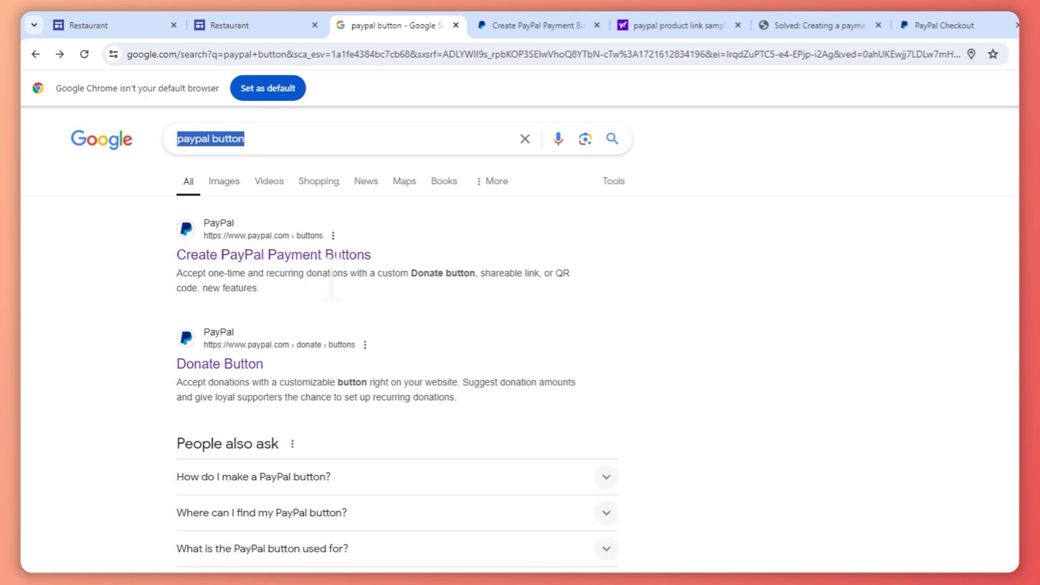
{"action": "left_click", "coordinate": [333, 256]}
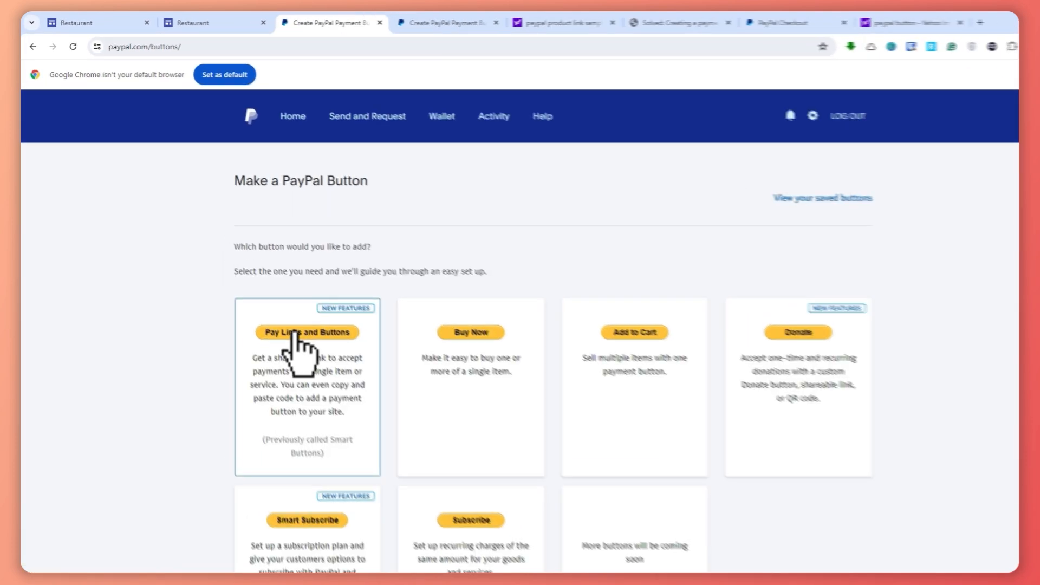
{"action": "left_click", "coordinate": [365, 401]}
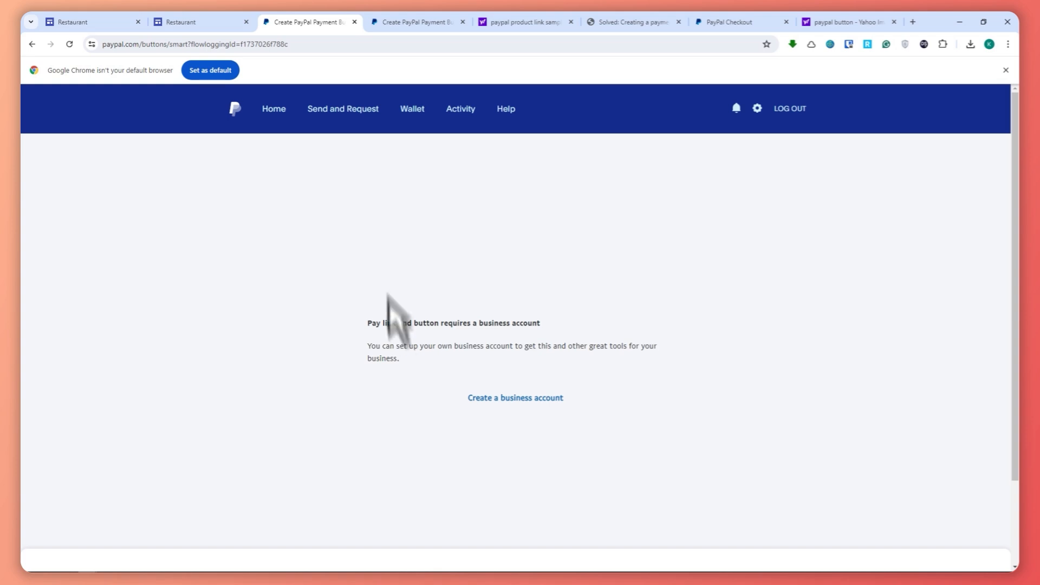
Switch to the published Restaurant site and look through the page from the checkout section up to its beginning
{"action": "left_click", "coordinate": [198, 21]}
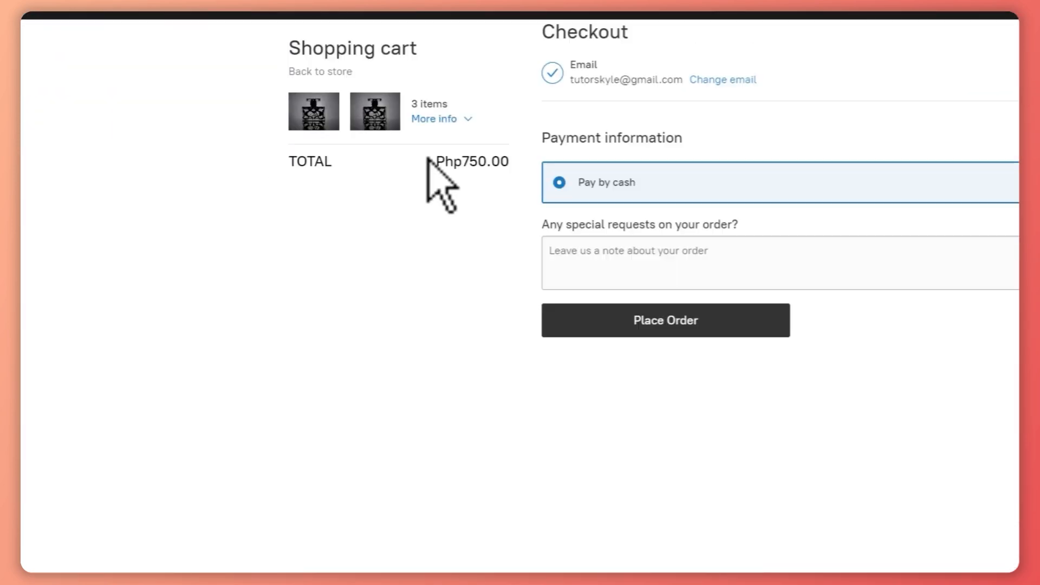
{"action": "scroll", "coordinate": [436, 168], "scroll_direction": "up", "scroll_amount": 4}
{"action": "scroll", "coordinate": [440, 163], "scroll_direction": "up", "scroll_amount": 10}
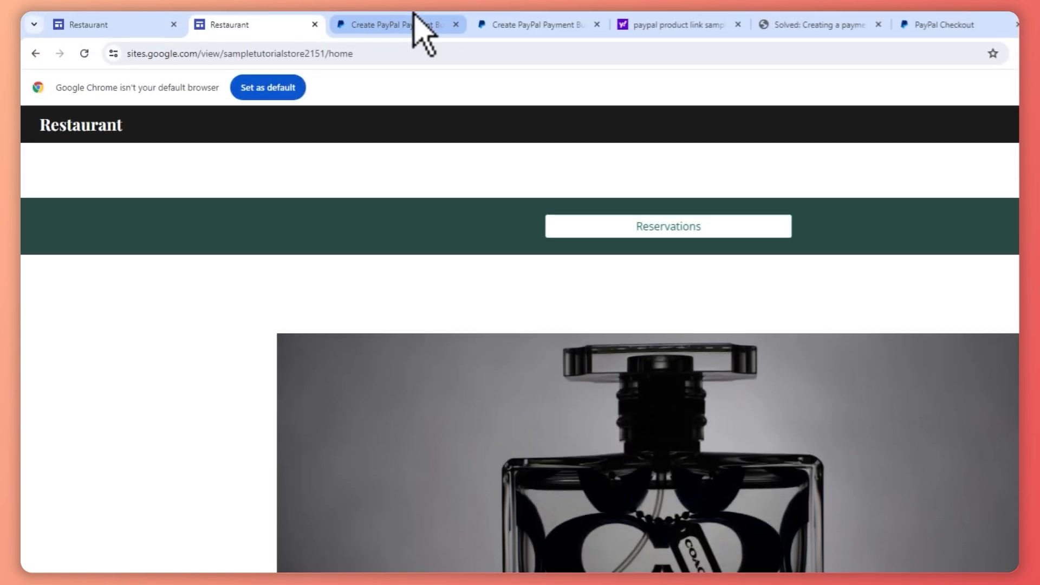
Revisit the PayPal business account page, switch to the sample PayPal cart and highlight all of its content
{"action": "left_click", "coordinate": [417, 24]}
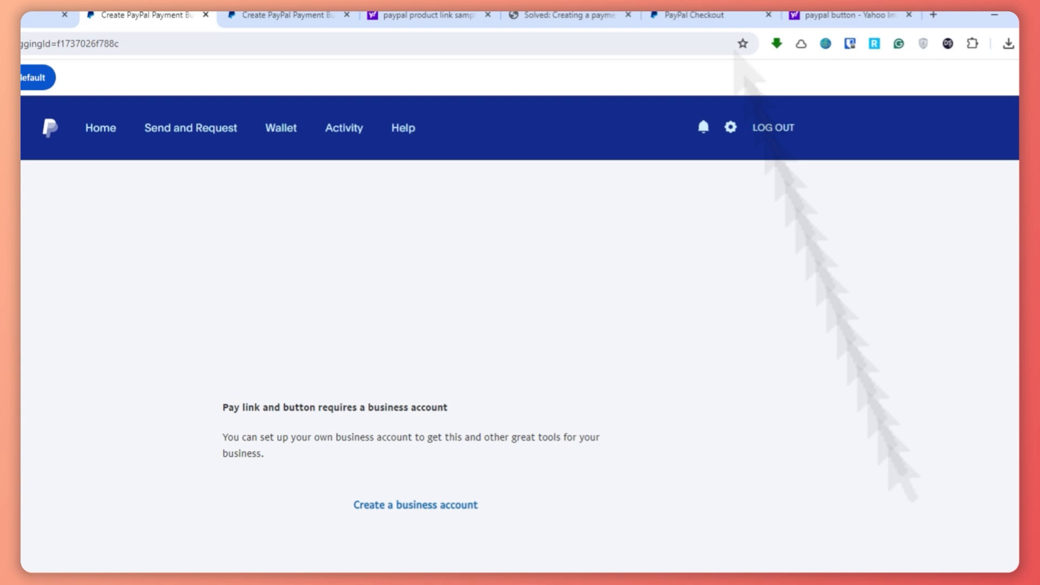
{"action": "left_click", "coordinate": [693, 15]}
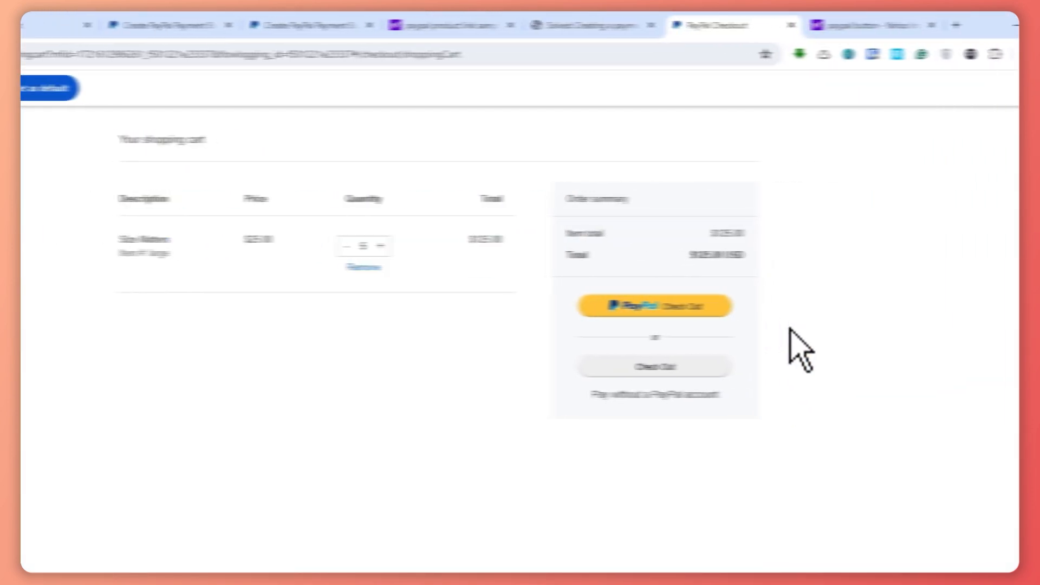
{"action": "key", "text": "ctrl+a"}
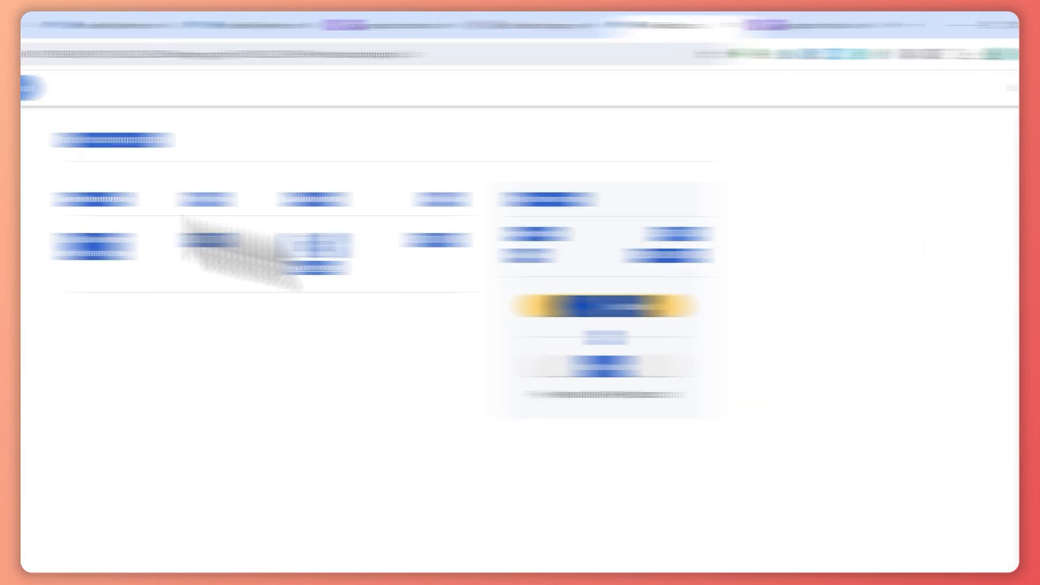
Return to the published Restaurant site and review the perfume image, price and TUTORIAL PRODUCT buying card
{"action": "left_click", "coordinate": [246, 26]}
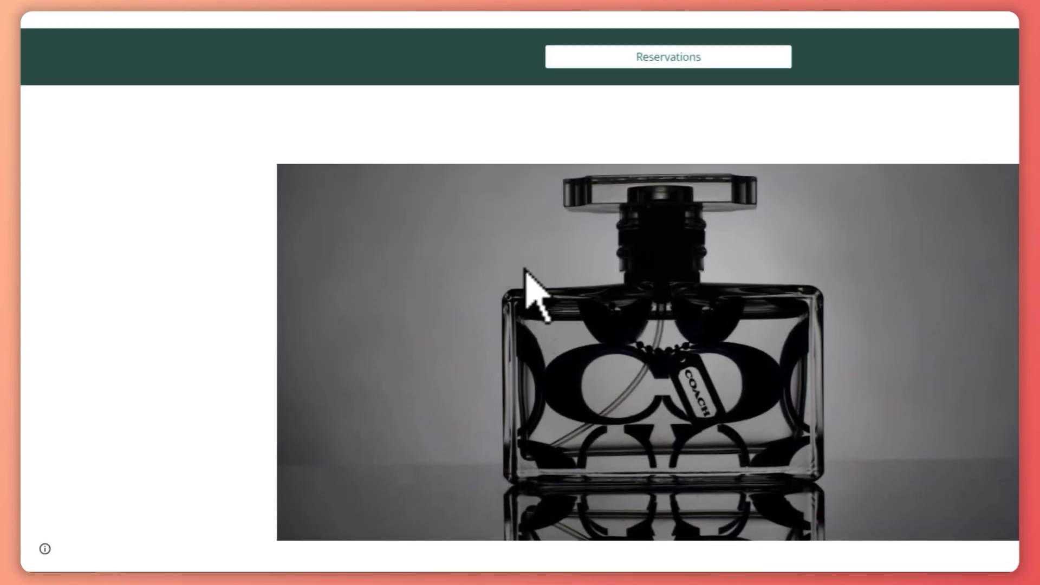
{"action": "scroll", "coordinate": [528, 268], "scroll_direction": "down", "scroll_amount": 3}
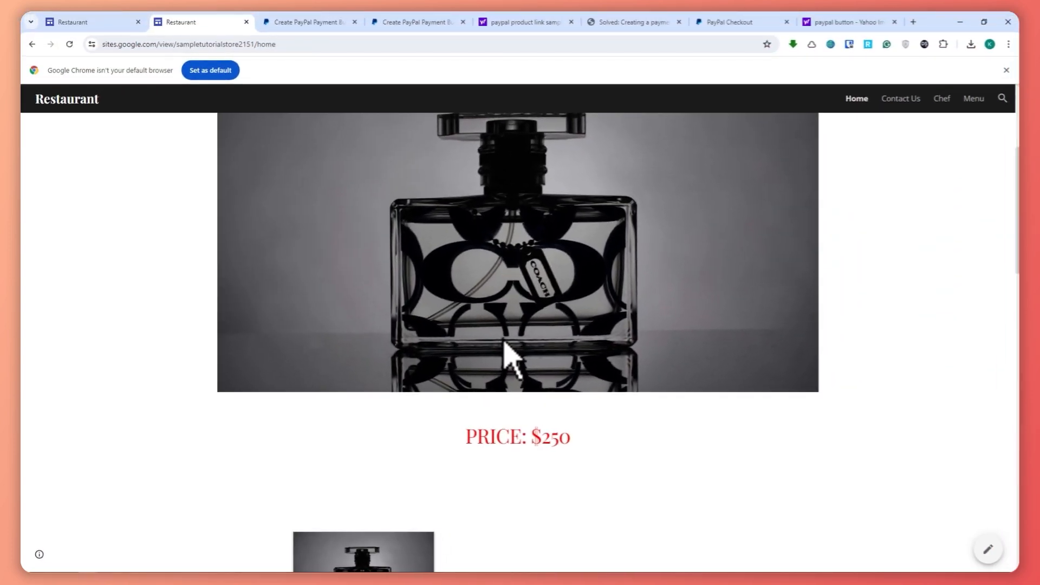
{"action": "scroll", "coordinate": [510, 358], "scroll_direction": "down", "scroll_amount": 10}
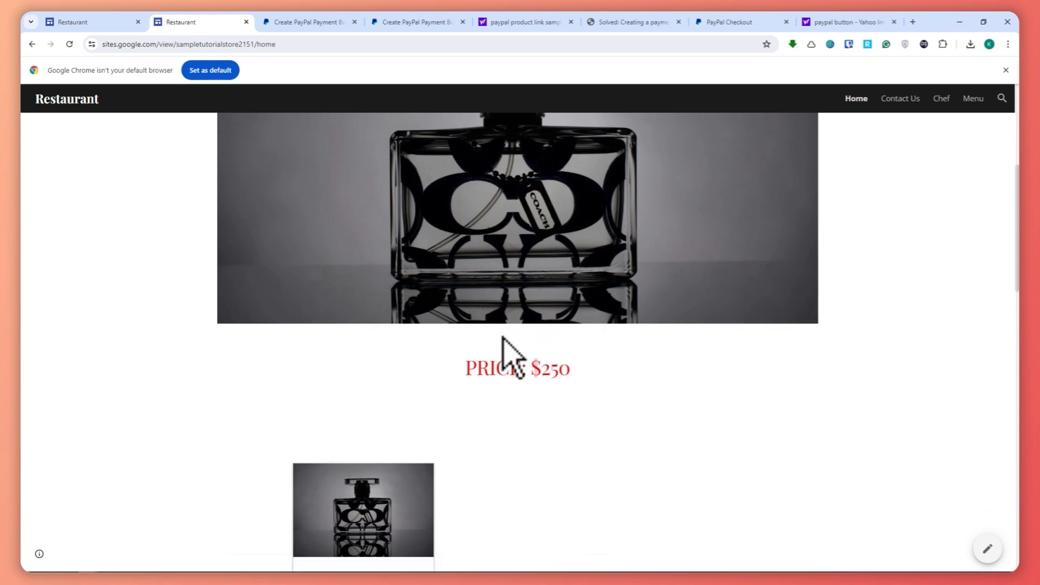
{"action": "scroll", "coordinate": [507, 341], "scroll_direction": "up", "scroll_amount": 5}
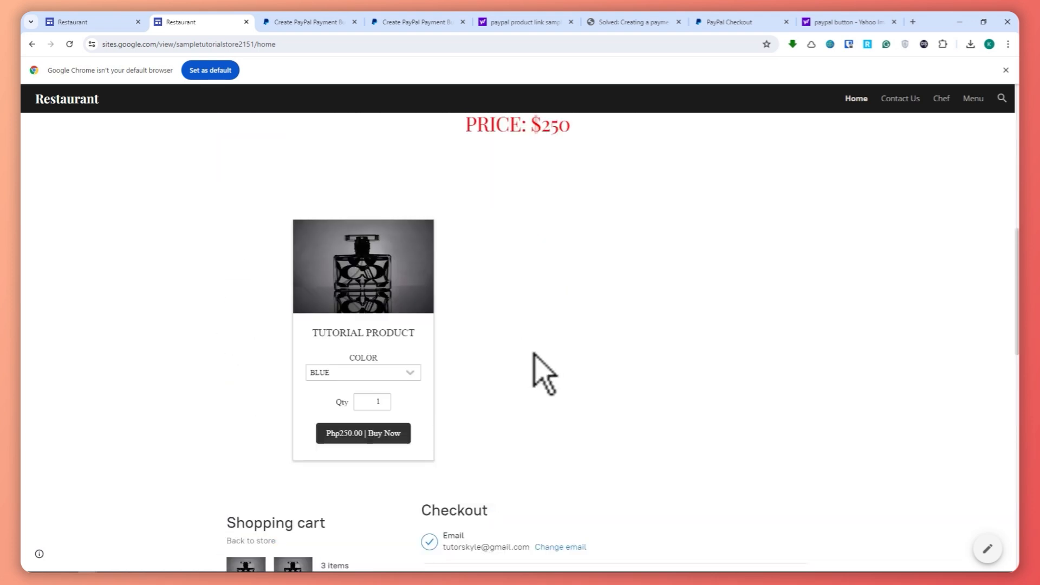
{"action": "scroll", "coordinate": [534, 353], "scroll_direction": "up", "scroll_amount": 4}
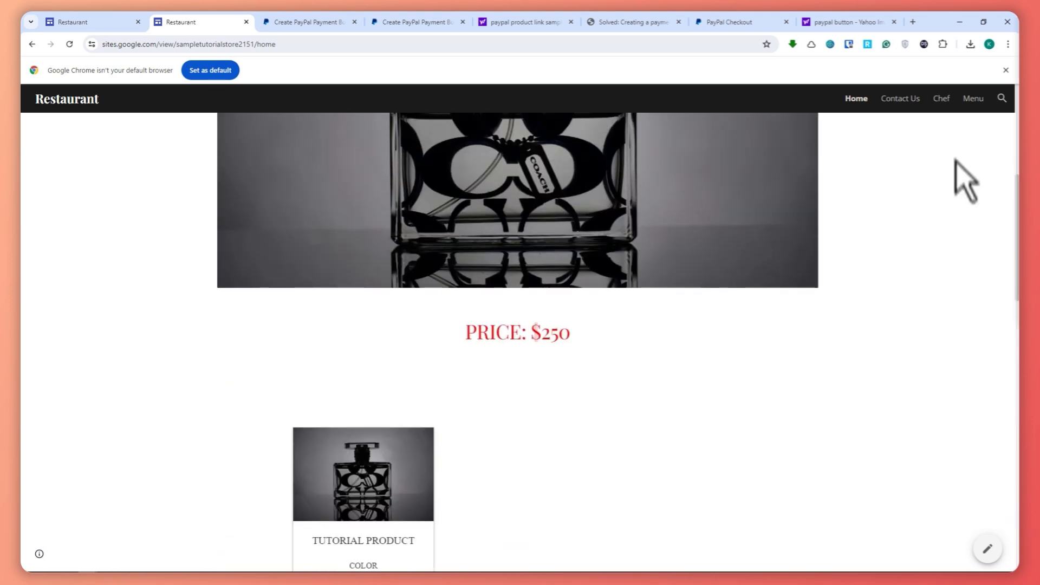